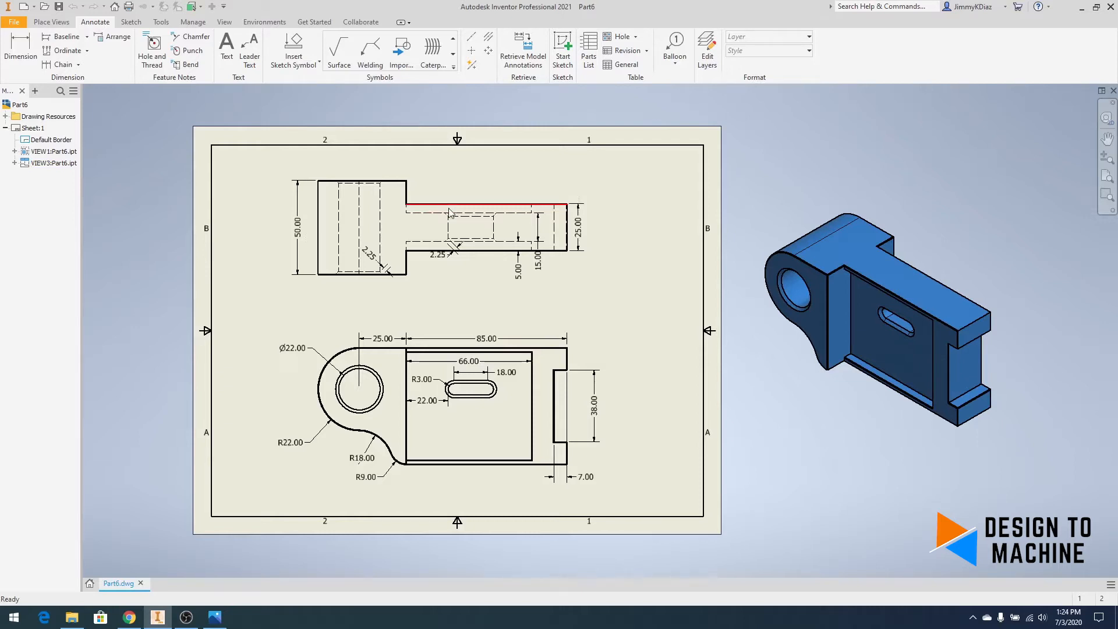
- Create a new part from the metric Standard (mm).ipt template and start a 2D sketch on the front XY plane
click(24, 7)
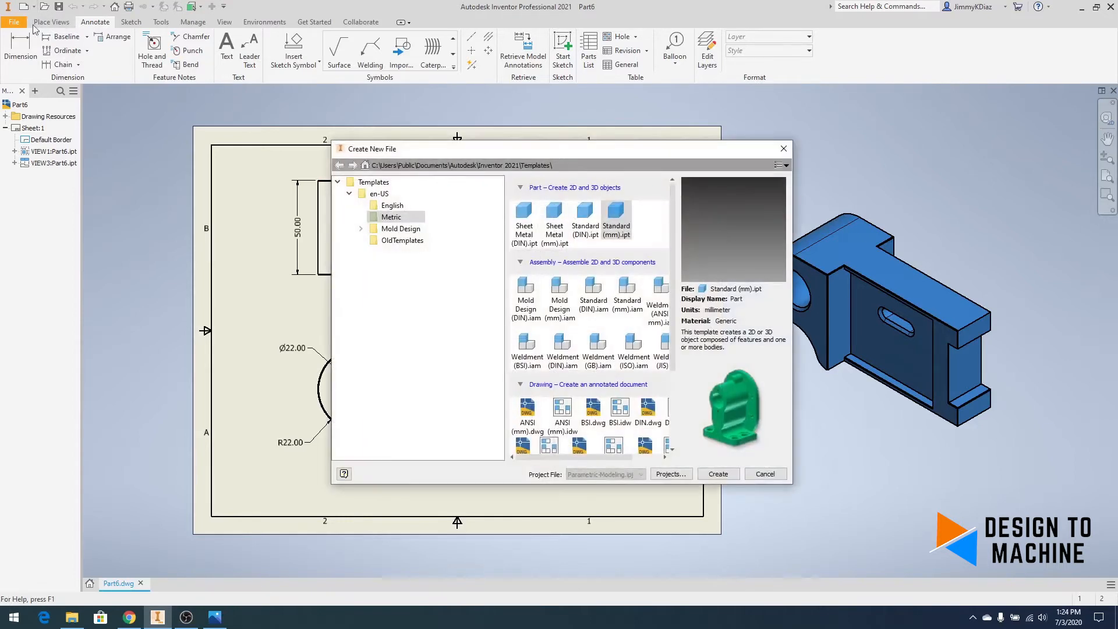
double_click(615, 229)
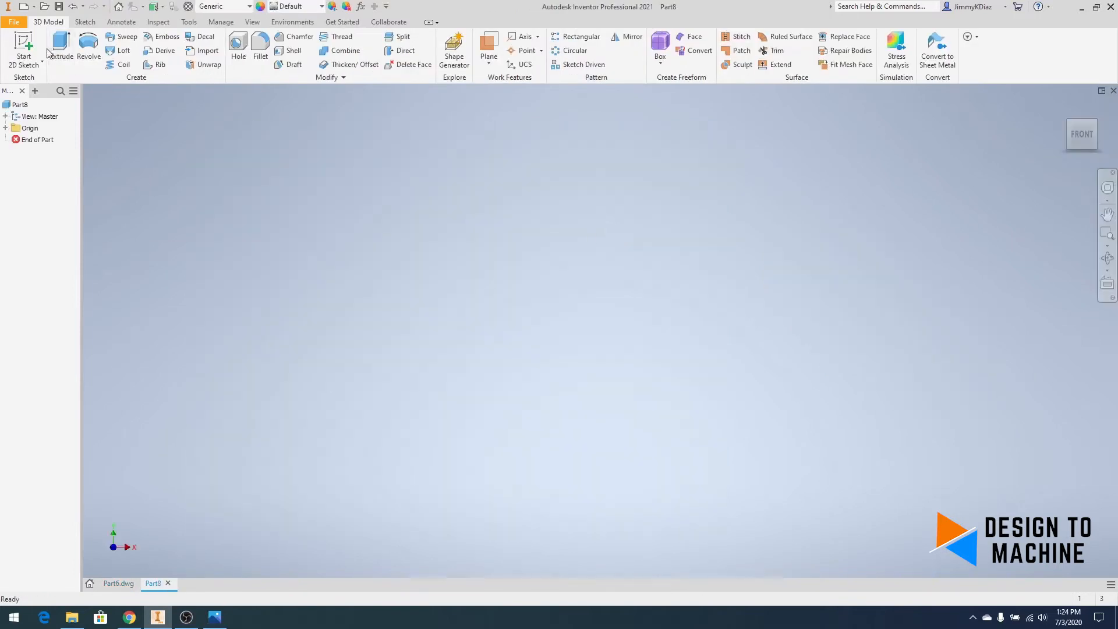
click(26, 44)
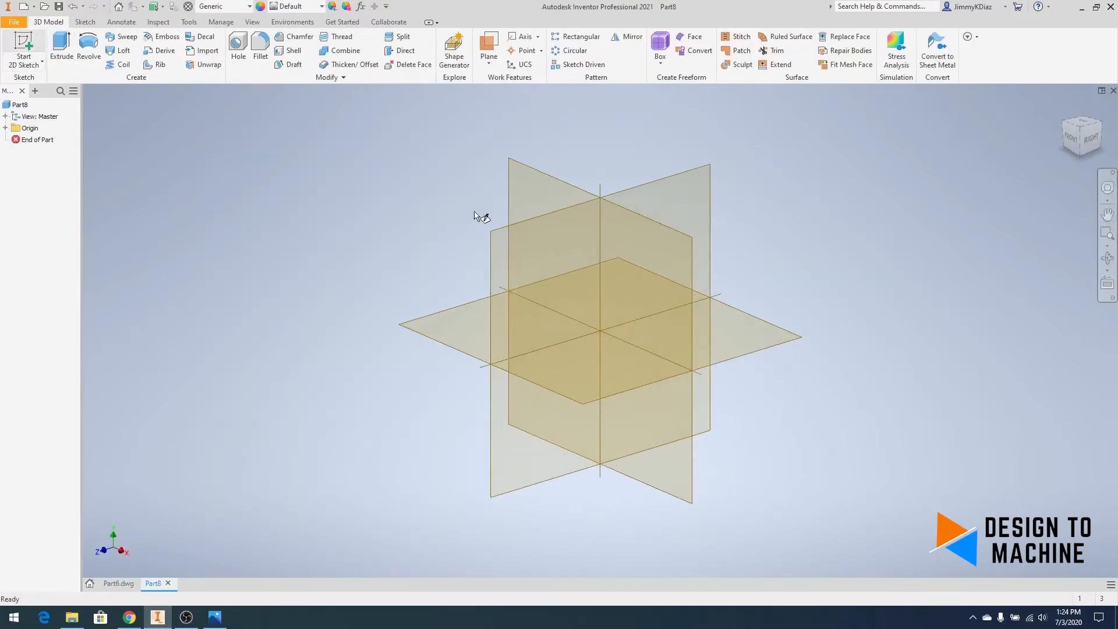
click(532, 193)
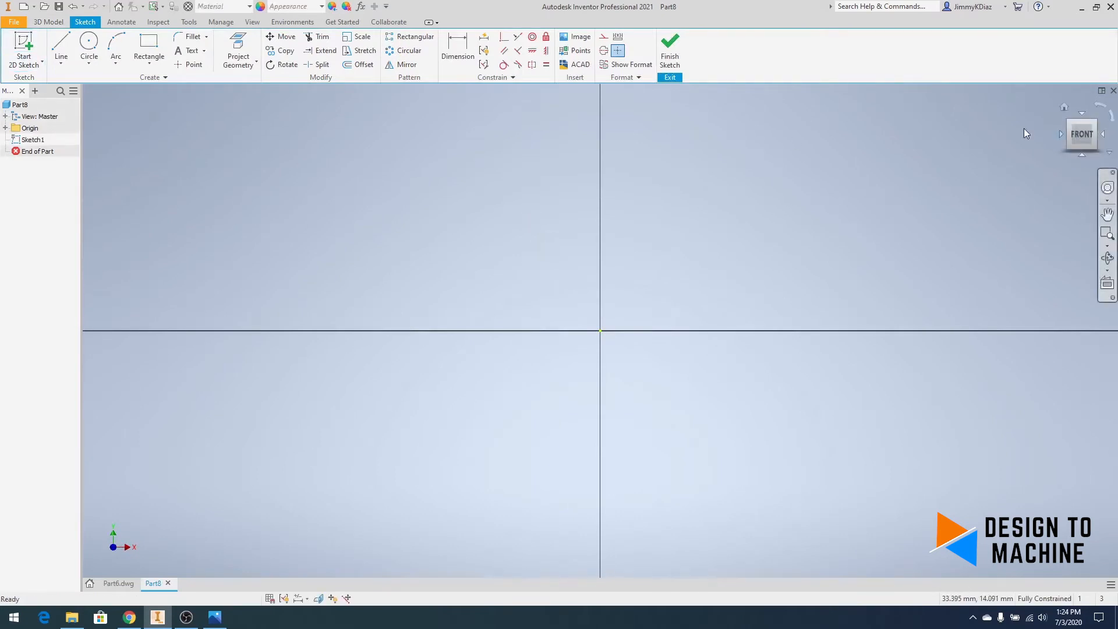
- Sketch an 85 mm wide by 62 mm high rectangle with its lower left corner at the origin
click(148, 44)
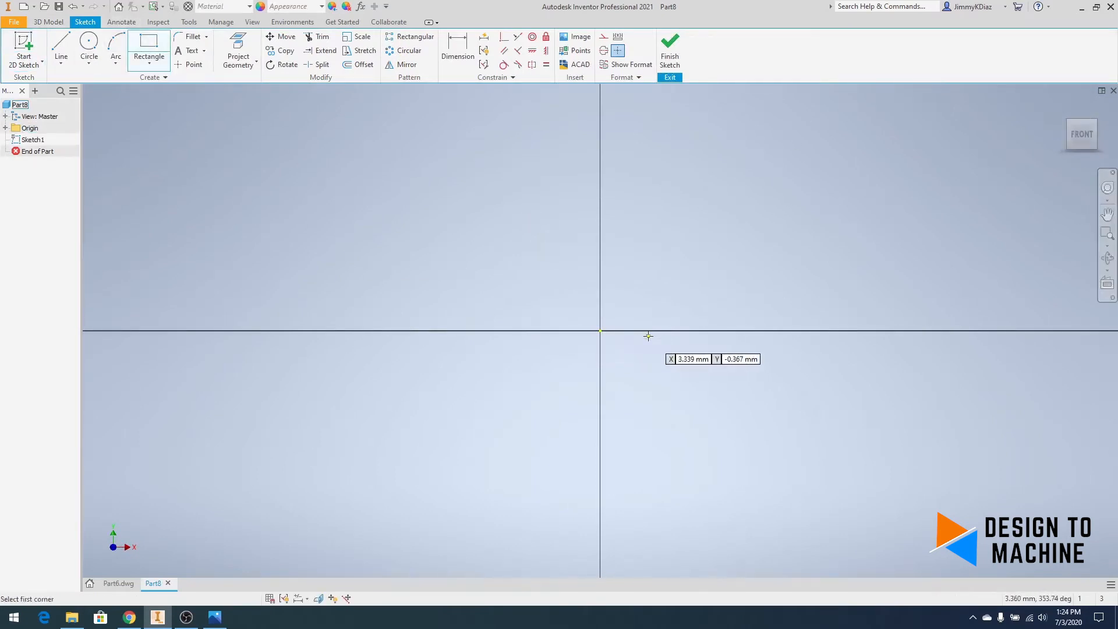
click(600, 330)
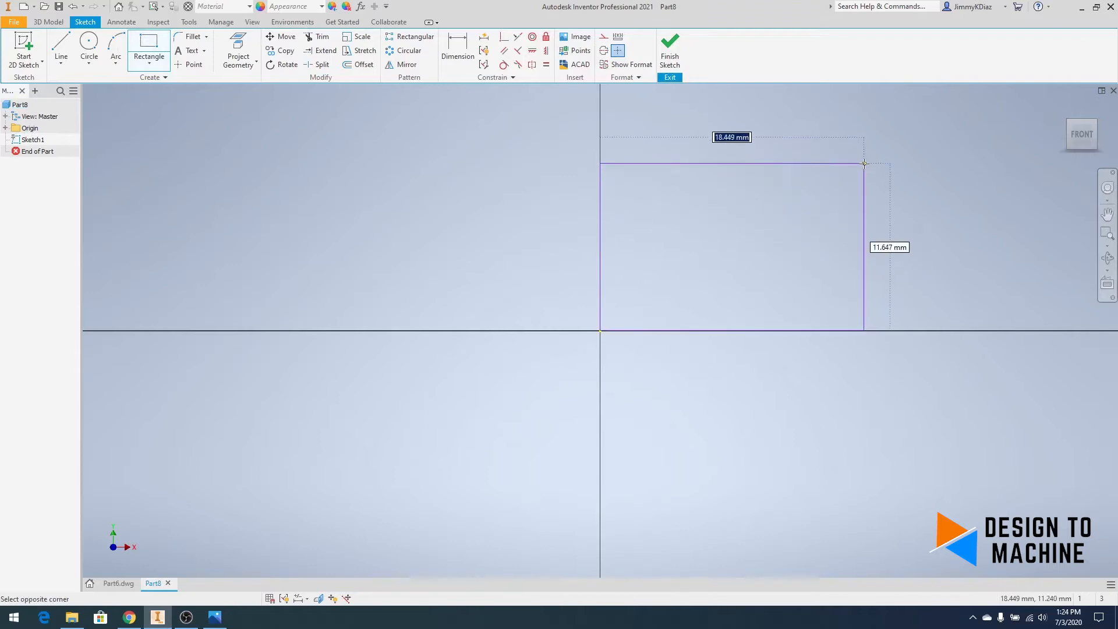
text(85)
key(Tab)
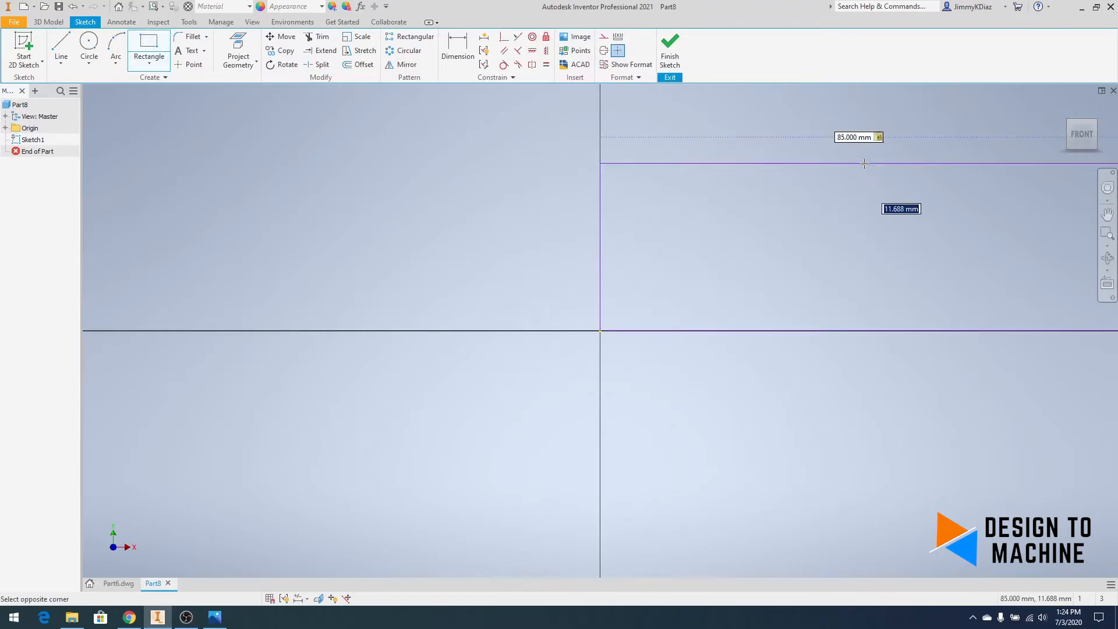
text(50)
key(Return)
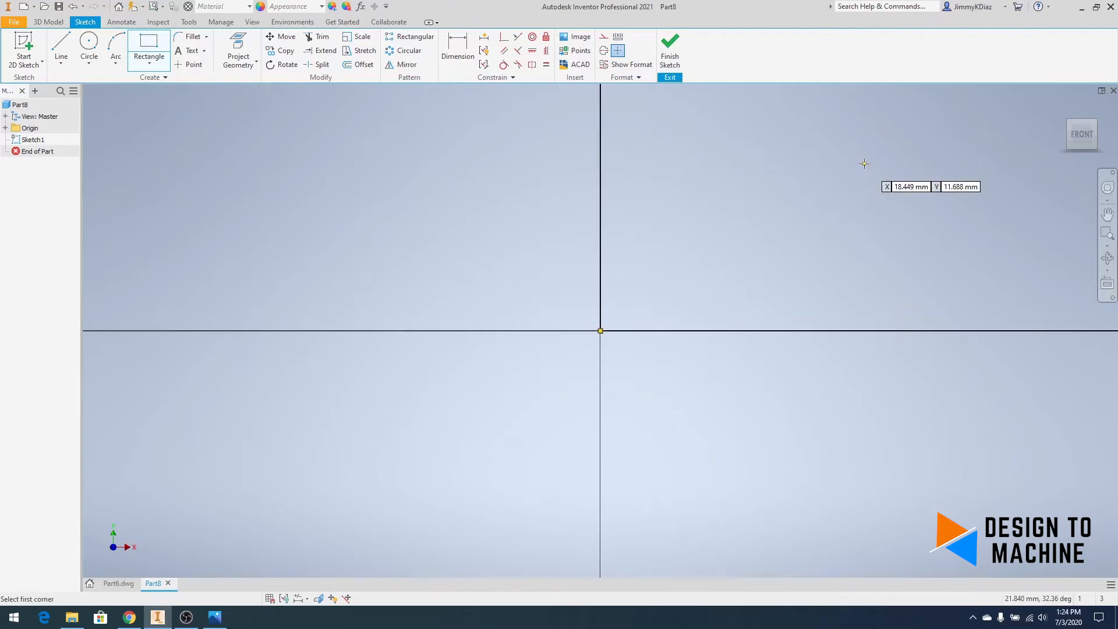
scroll(265, 509, down, 4)
right_click(459, 331)
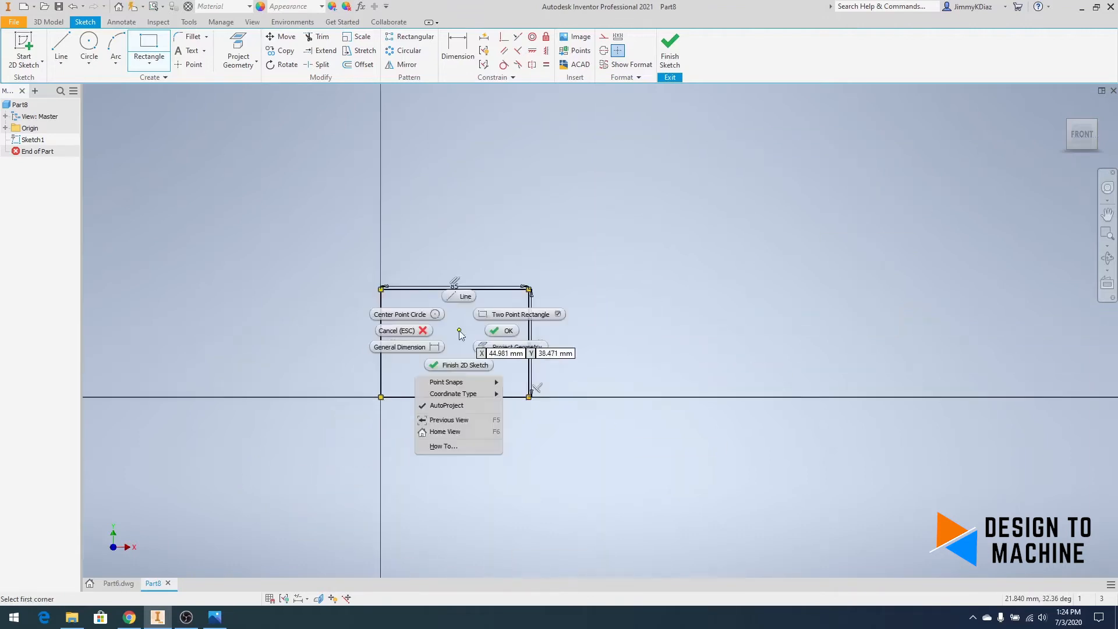
click(502, 331)
- Delete the right vertical edge of the rectangle
scroll(522, 317, up, 5)
click(546, 315)
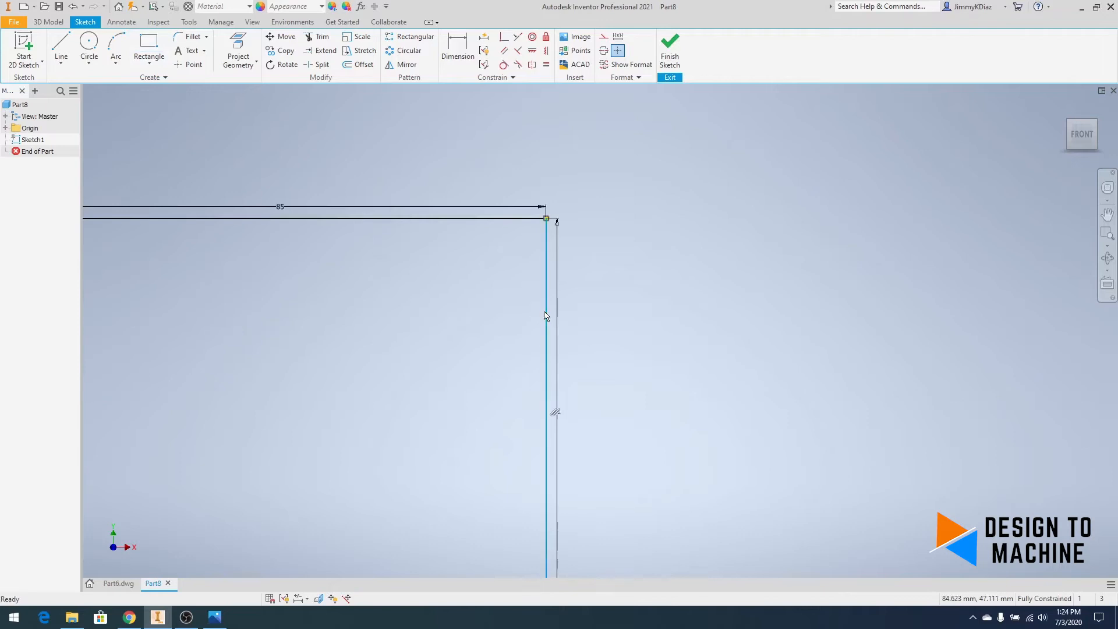
right_click(493, 291)
click(493, 256)
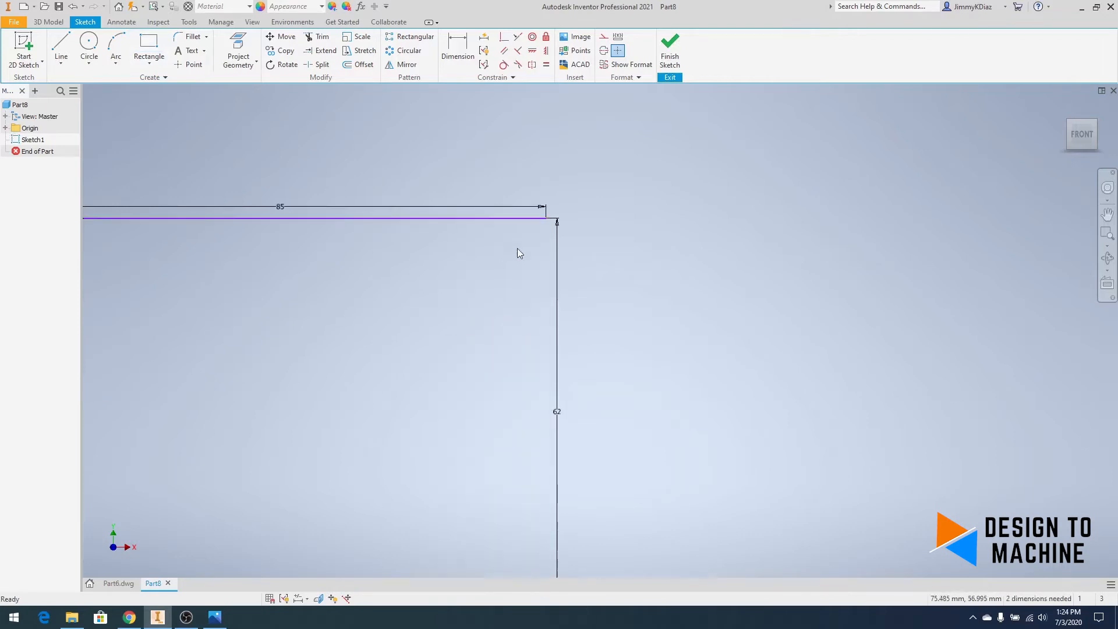
- Draw a 12 mm line straight down from the rectangle's upper right corner, followed by a 7 mm horizontal line inward
scroll(595, 206, down, 4)
scroll(514, 210, up, 3)
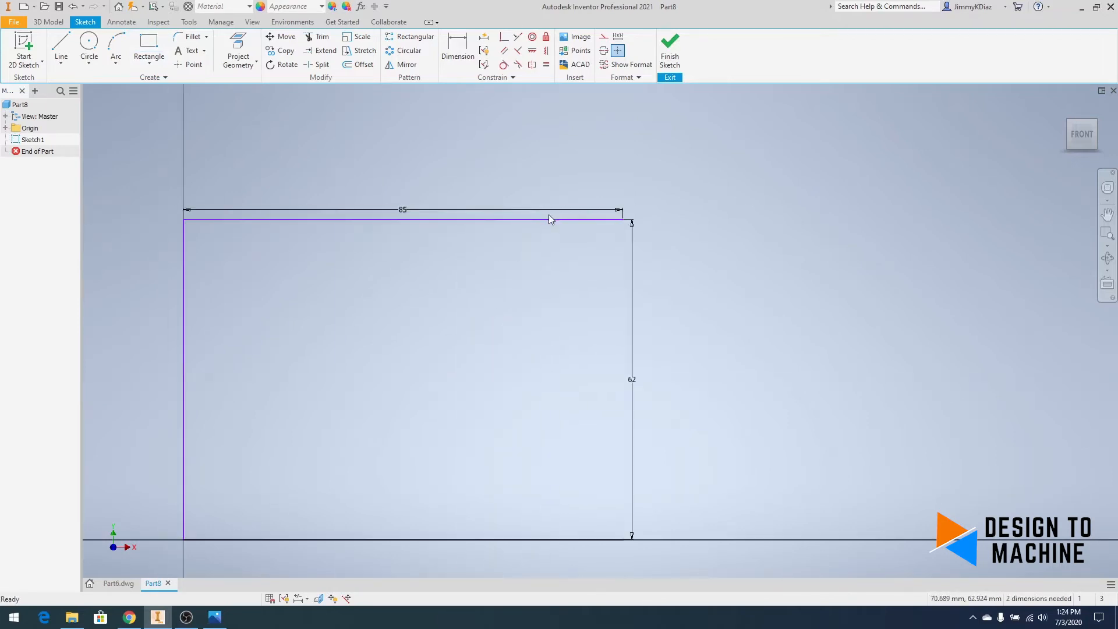
click(61, 45)
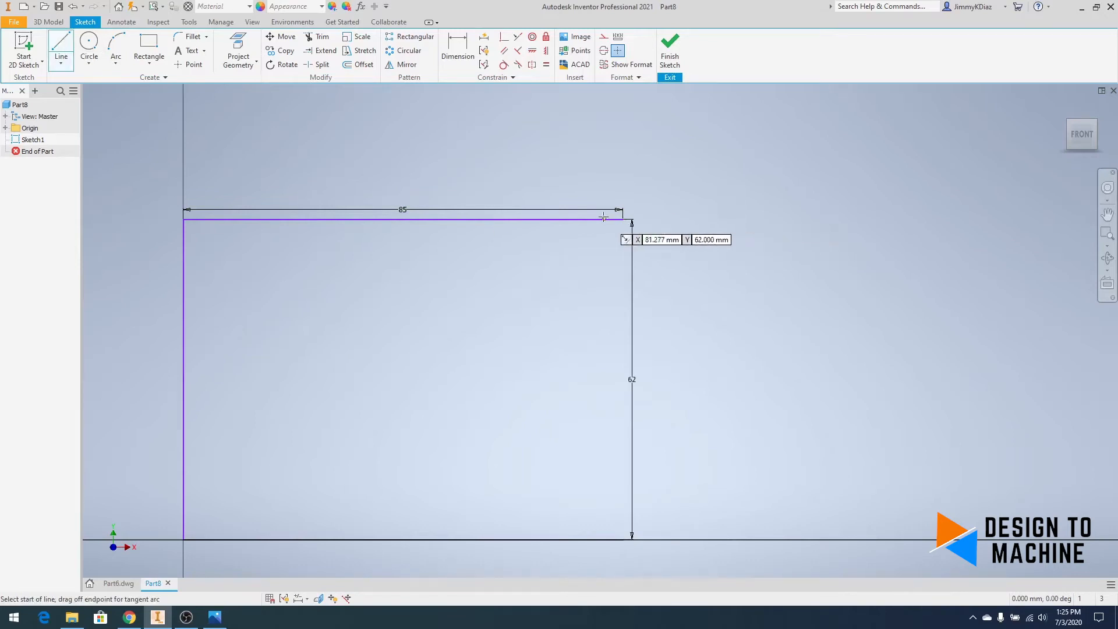
click(622, 218)
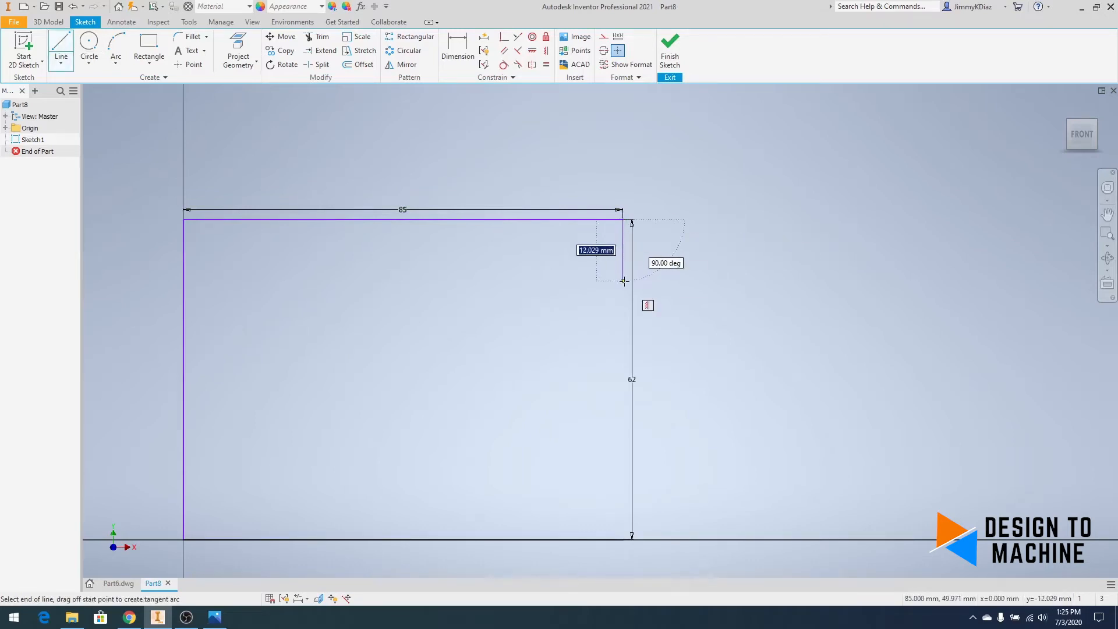
text(12)
key(Return)
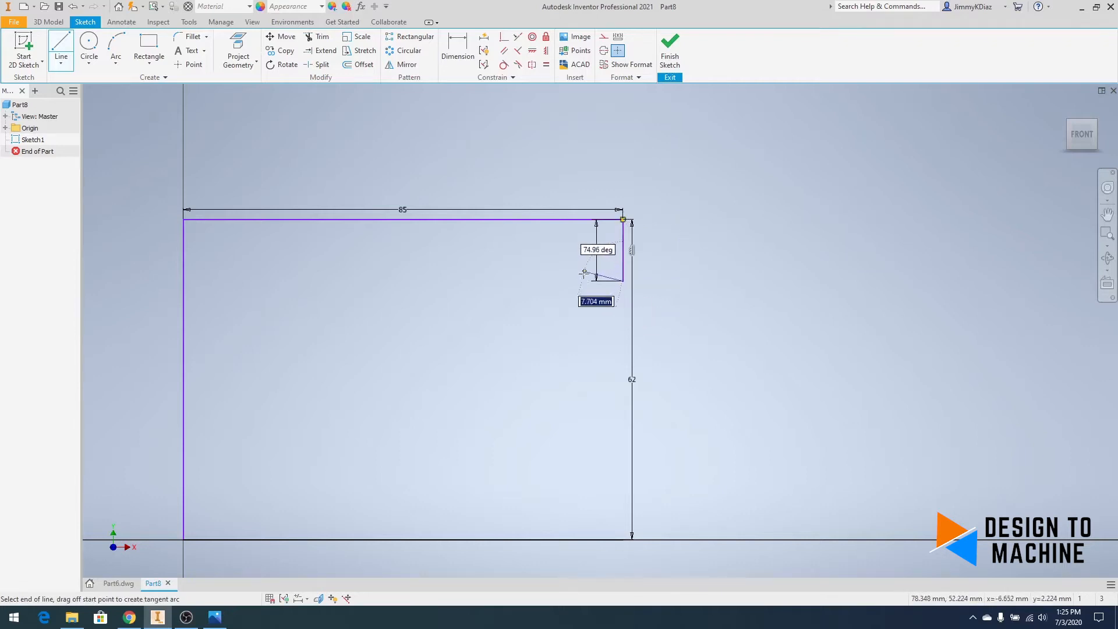
text(7)
key(Return)
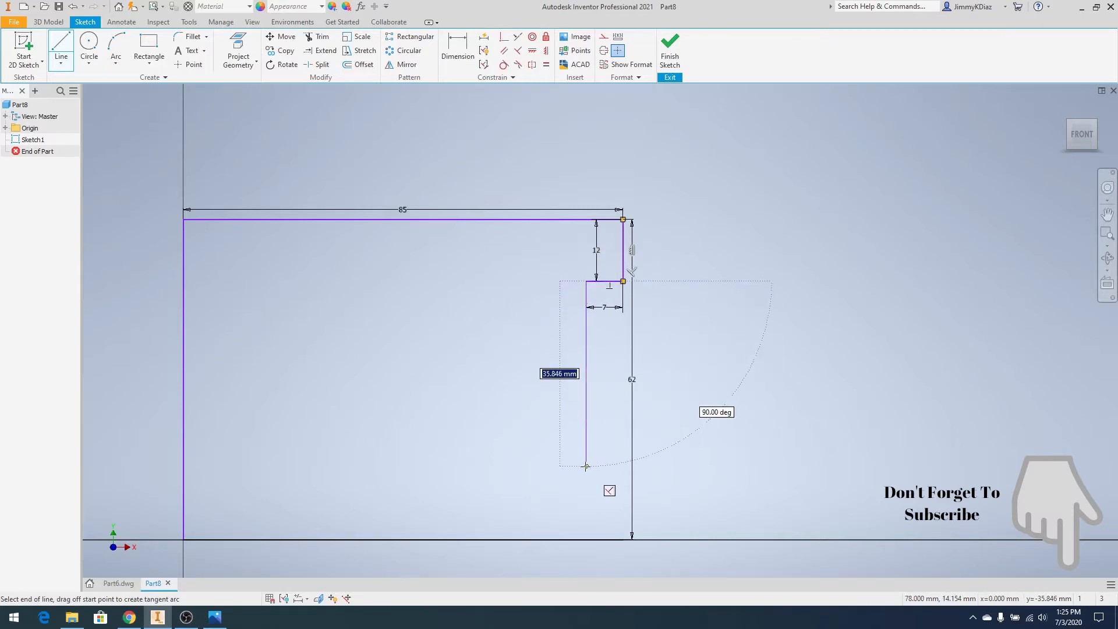
- Complete the notch with a 38 mm vertical line, a 7 mm line back outward and a vertical line down to the lower right corner
text(38)
key(Return)
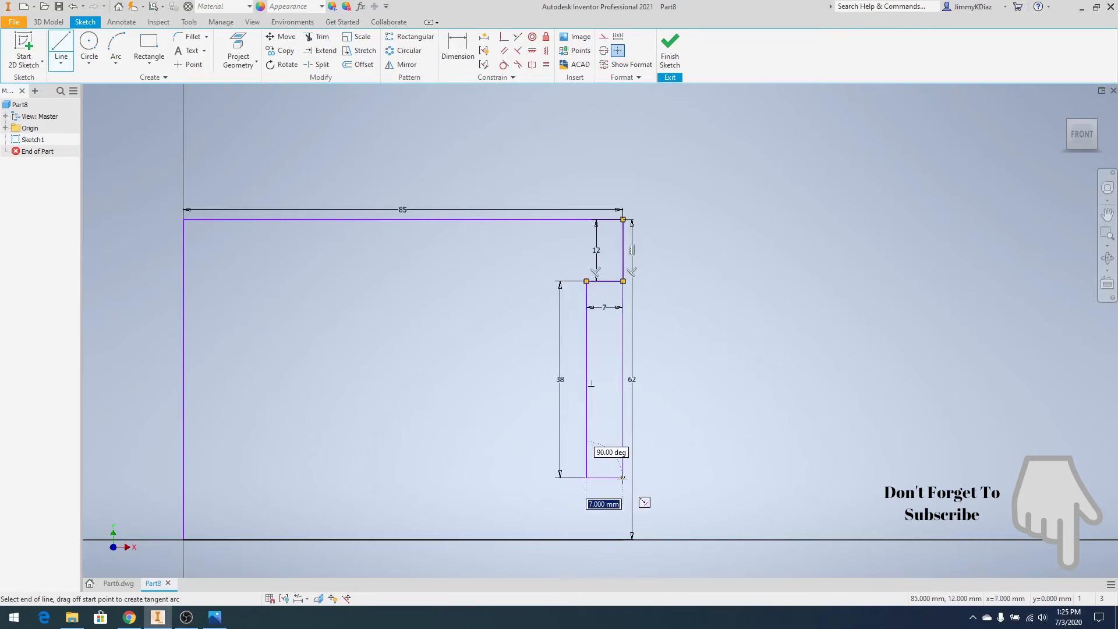
click(623, 478)
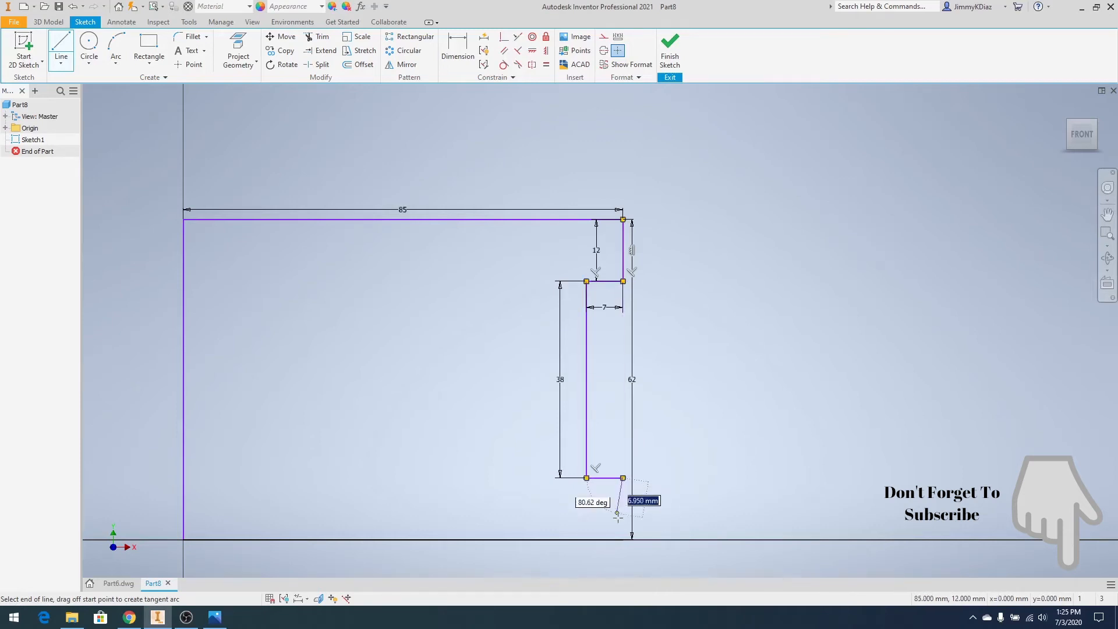
click(622, 539)
right_click(443, 449)
click(486, 452)
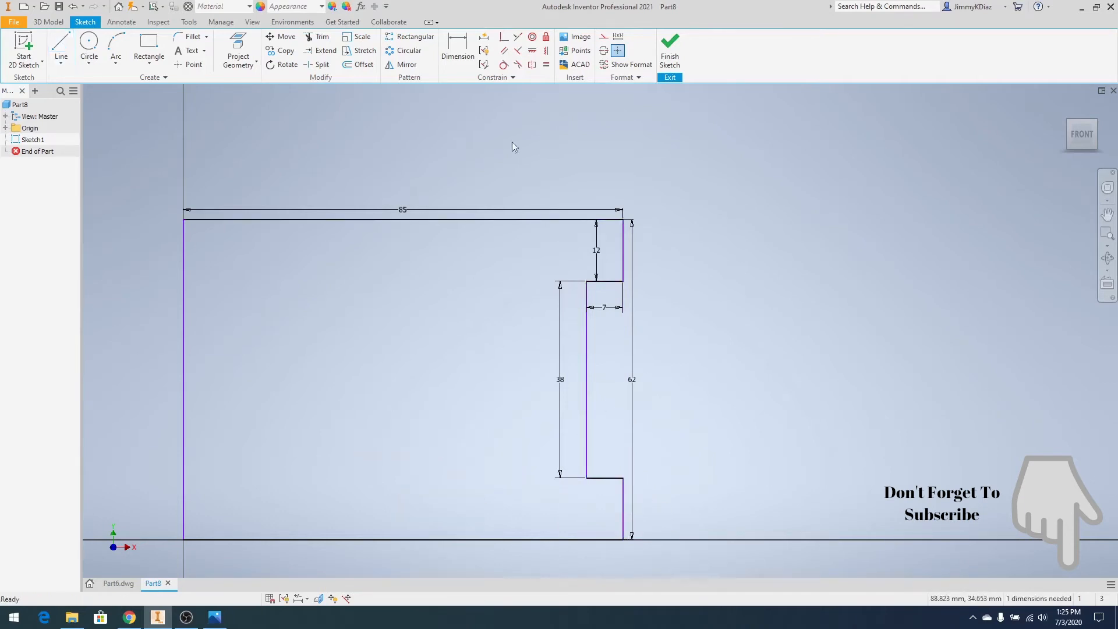
- Sketch a 66 mm wide by 57 mm high rectangle inside the profile, starting on its left edge just above the bottom
click(149, 47)
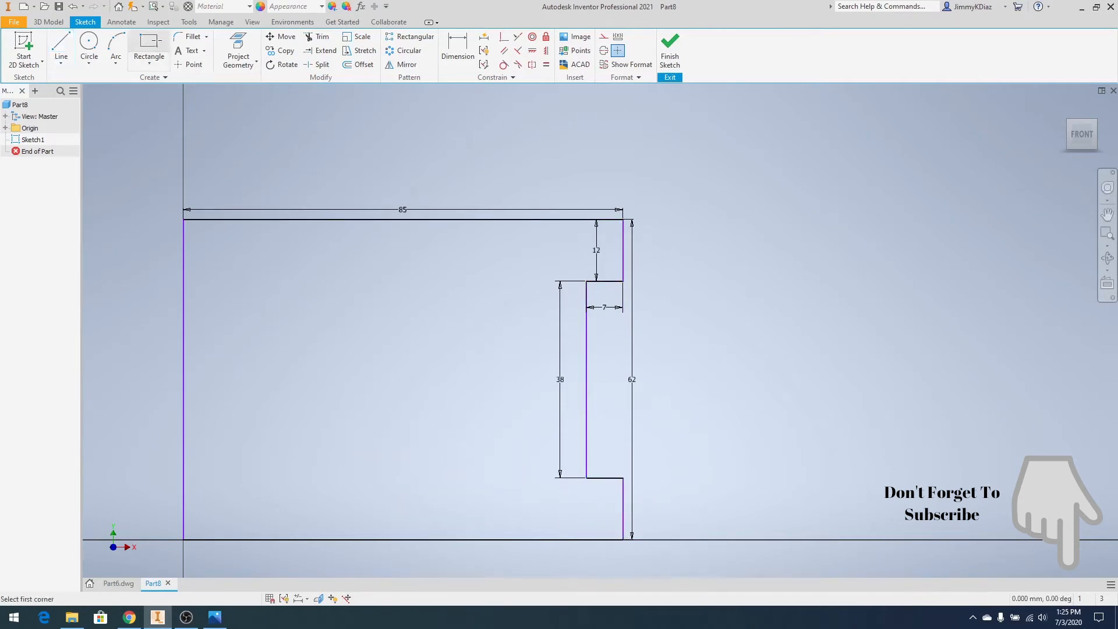
click(186, 525)
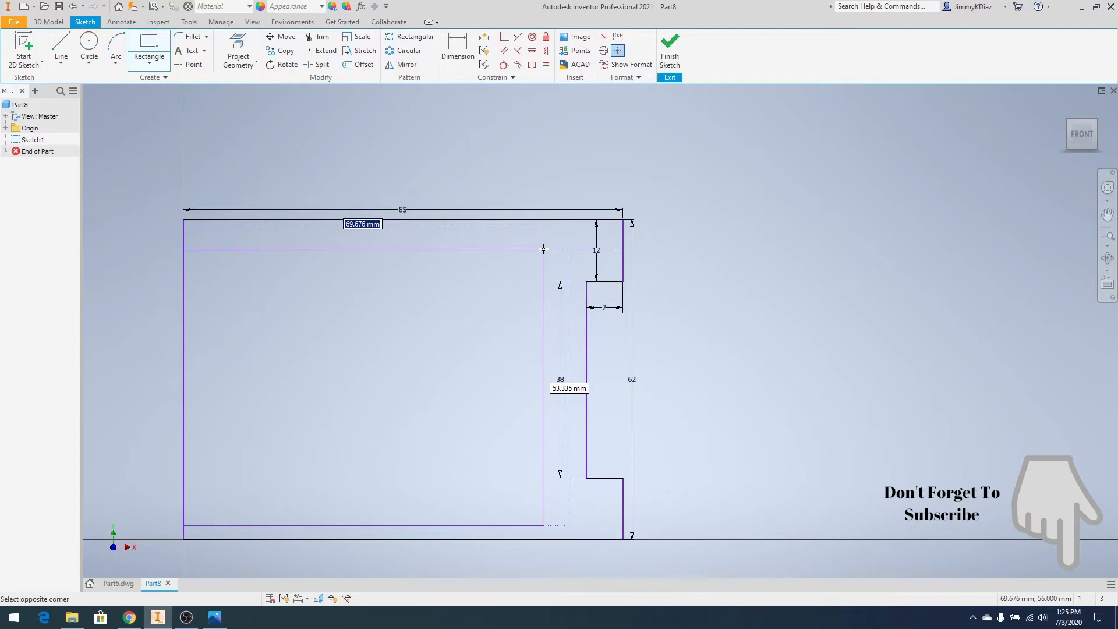
text(66)
key(Tab)
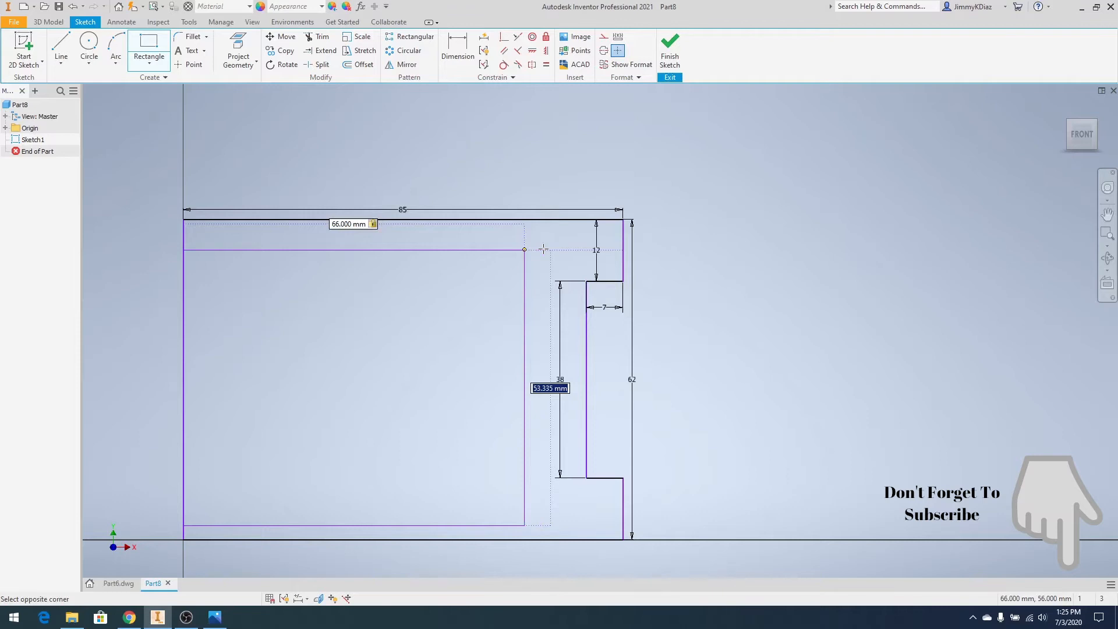
text(57)
key(Return)
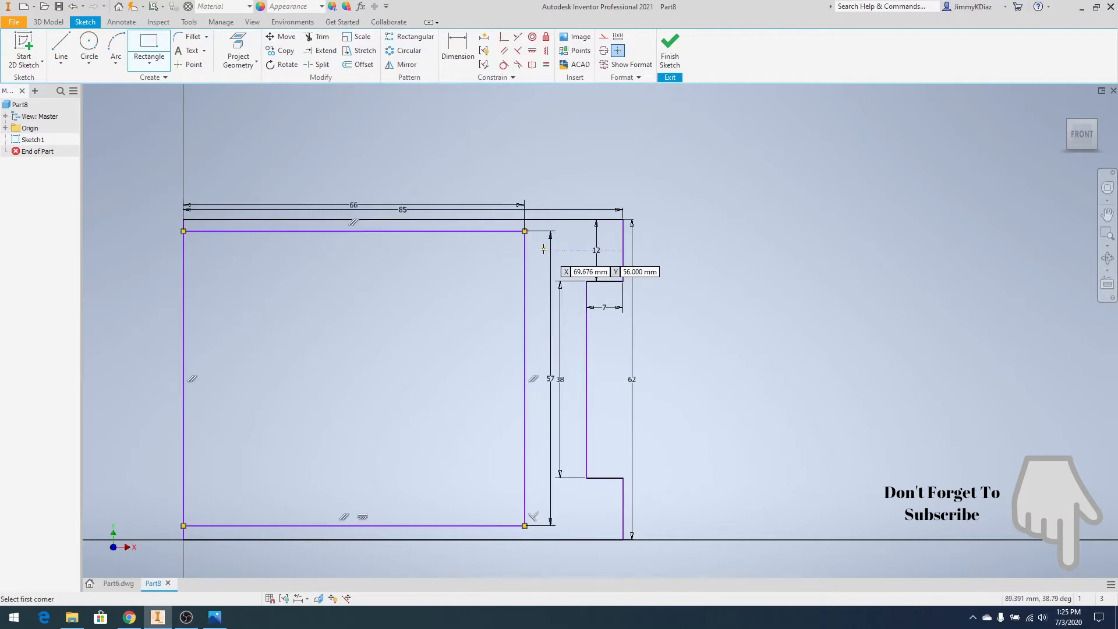
right_click(394, 311)
click(441, 314)
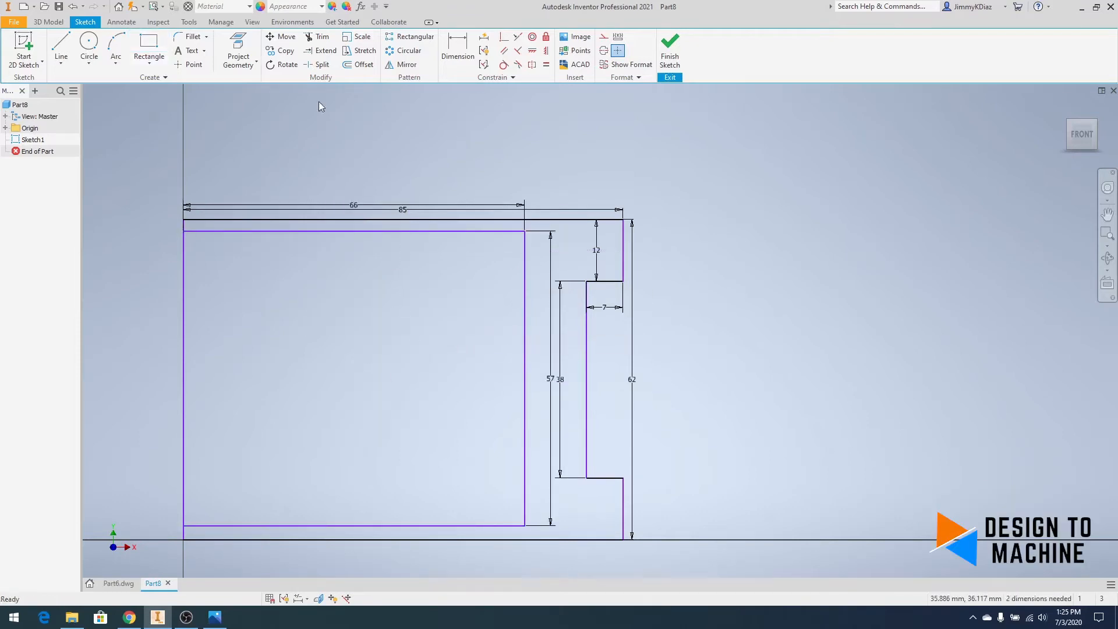
- Dimension the gap between the inner rectangle's bottom edge and the profile's bottom edge
click(446, 45)
click(262, 526)
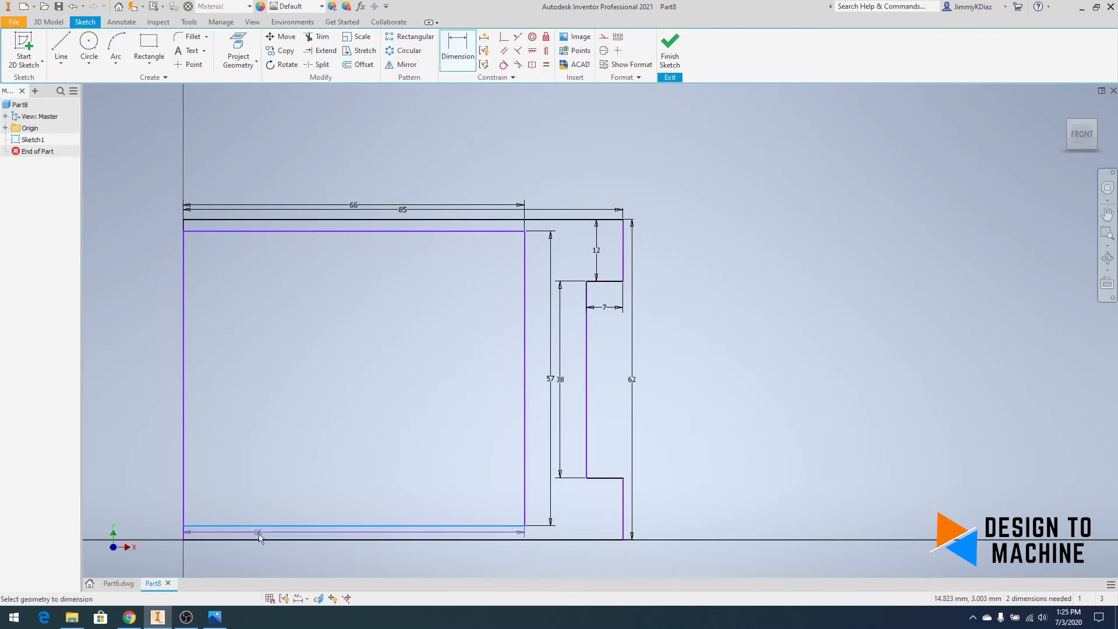
click(256, 540)
click(298, 564)
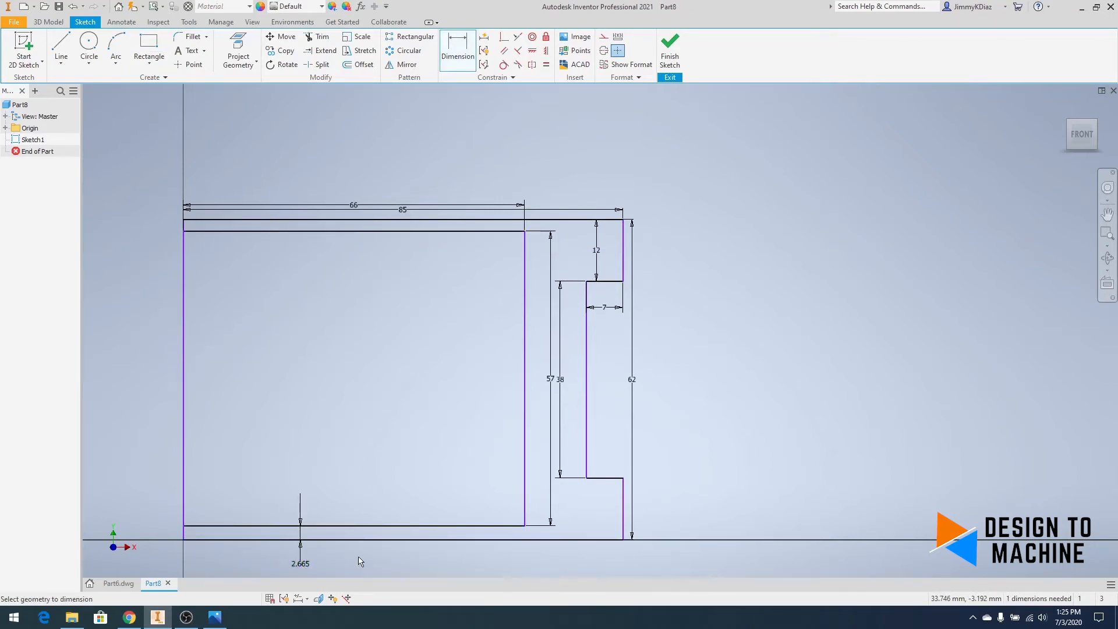
- Set the gap below the inner rectangle to 2.5 mm
double_click(309, 563)
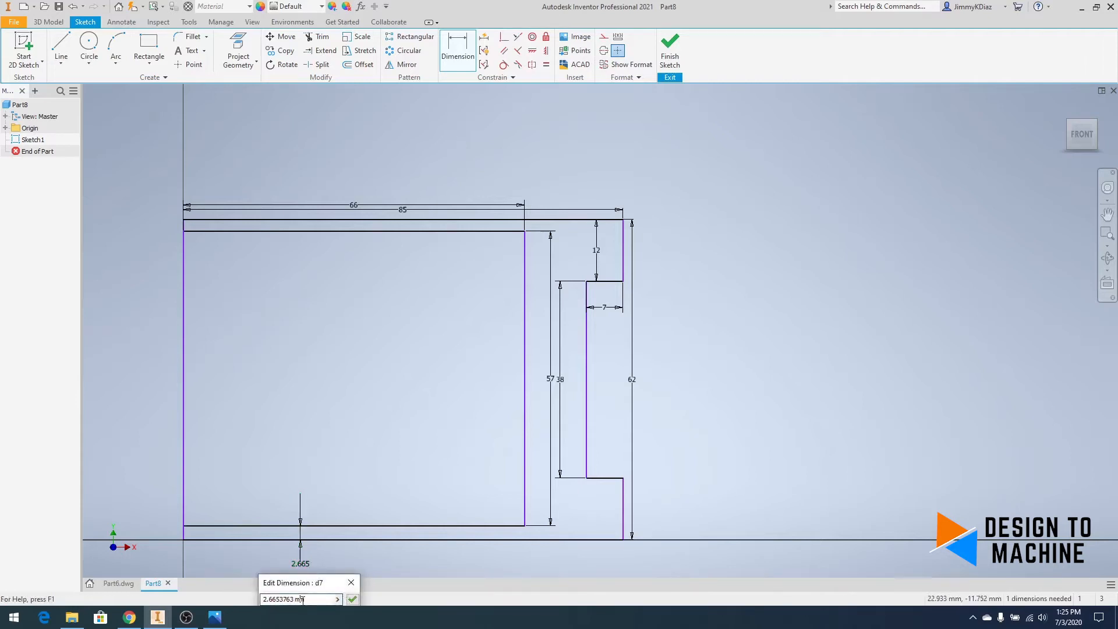
scroll(389, 472, down, 3)
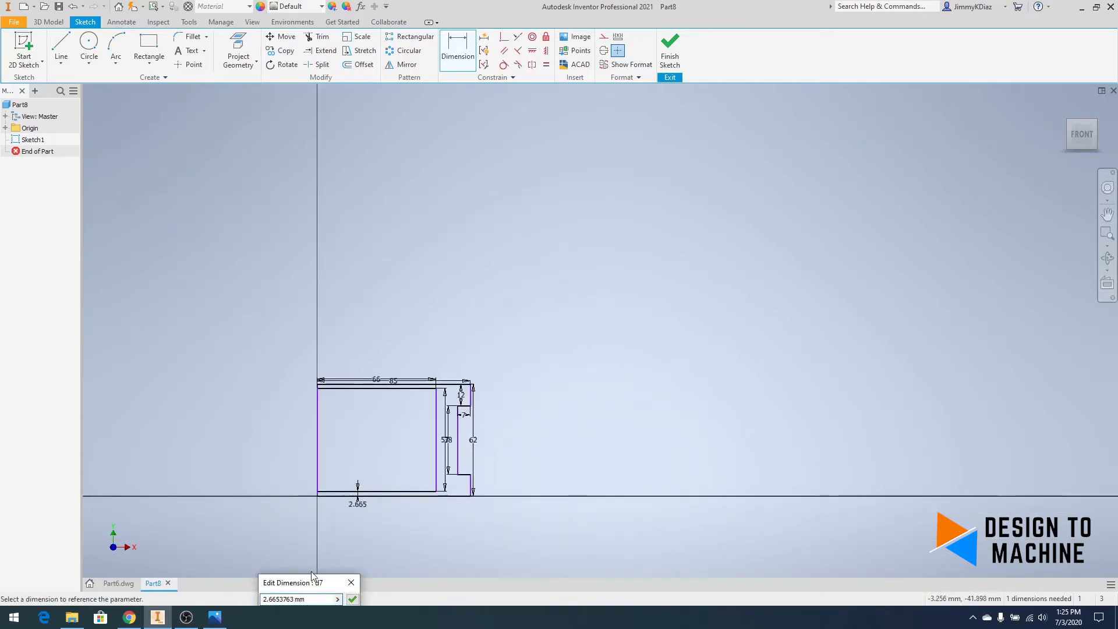
drag(303, 588, 303, 513)
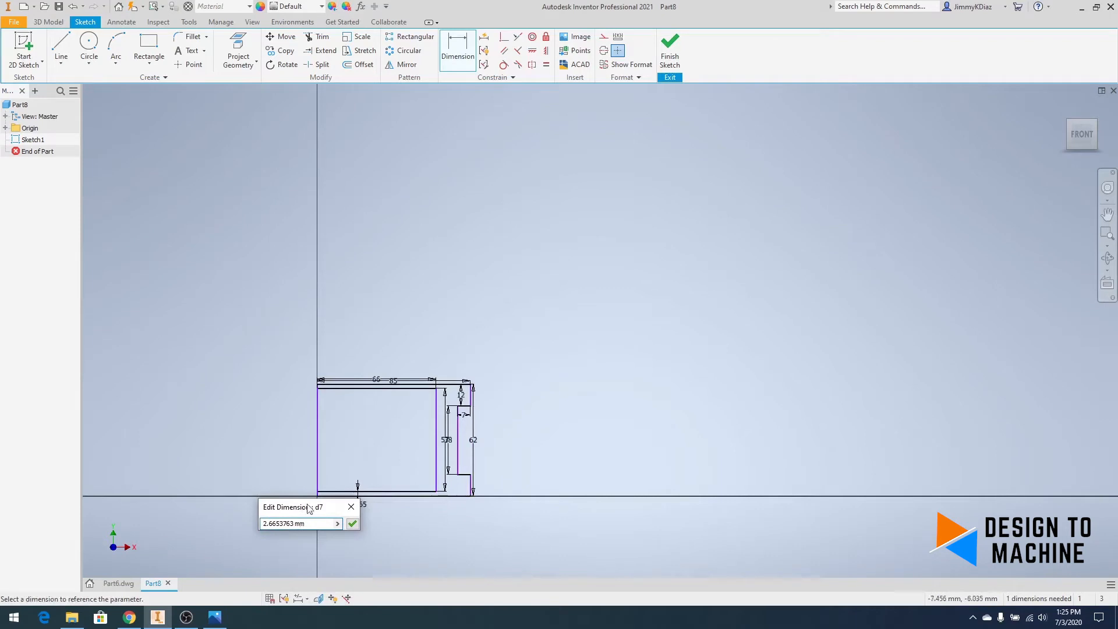
scroll(279, 439, down, 3)
scroll(280, 440, up, 4)
scroll(288, 369, down, 3)
scroll(314, 460, up, 2)
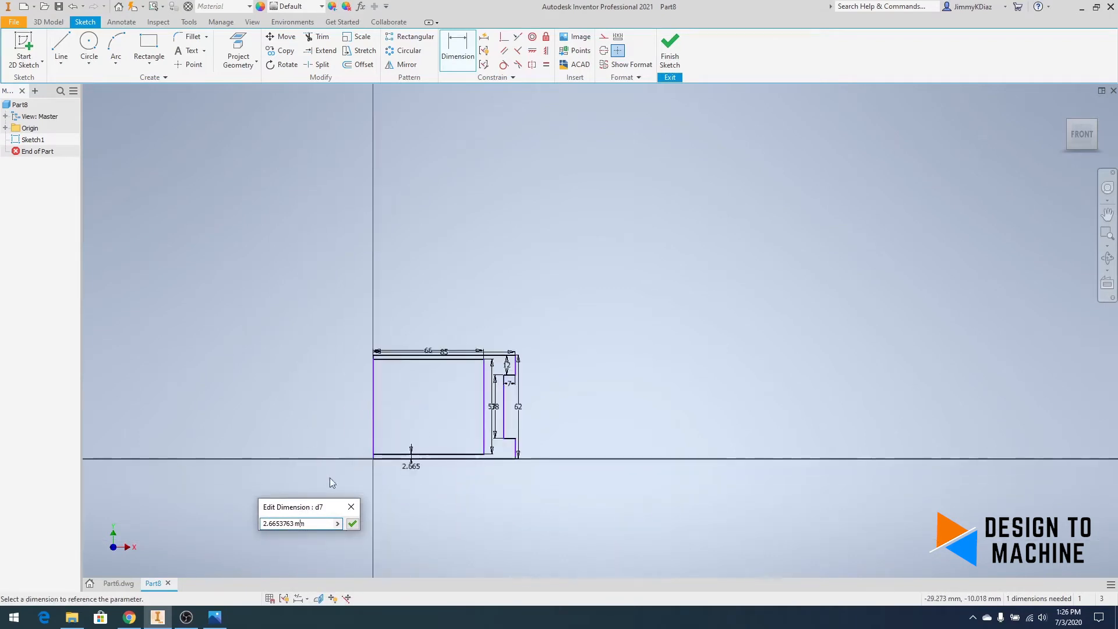
scroll(379, 458, up, 3)
drag(307, 524, 224, 526)
text(2.5)
key(Return)
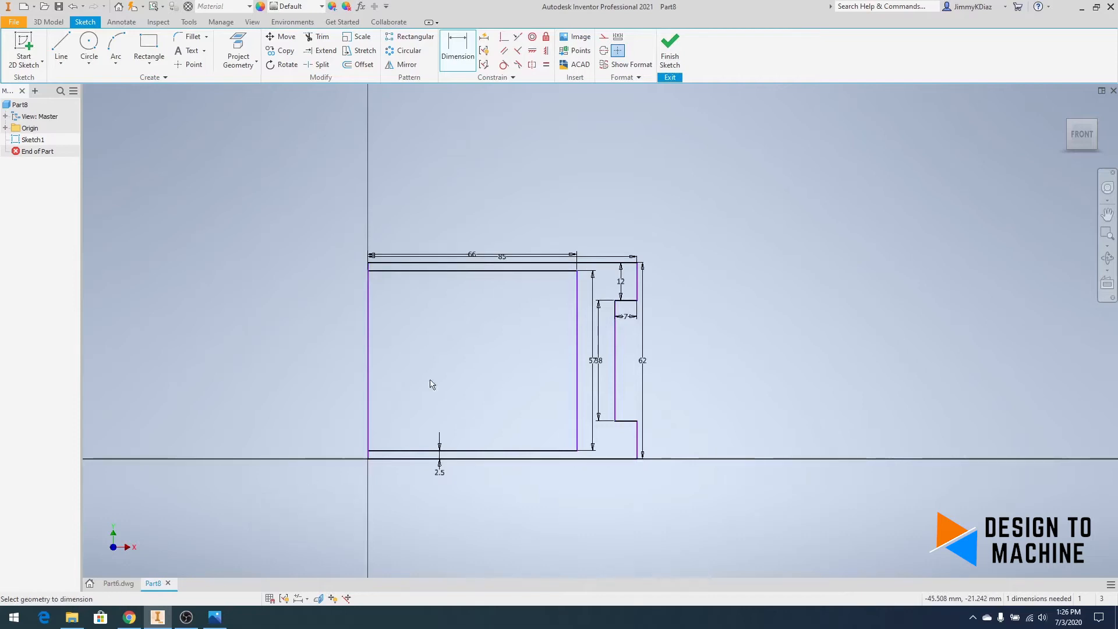
- Move the inner rectangle's 66 mm width dimension above the 85 mm overall width dimension
scroll(579, 338, up, 3)
right_click(441, 261)
click(478, 260)
drag(377, 179, 378, 162)
- Dimension the distance between the inner rectangle's right edge and the notch's vertical edge, and finish the sketch
key(d)
click(577, 305)
click(645, 303)
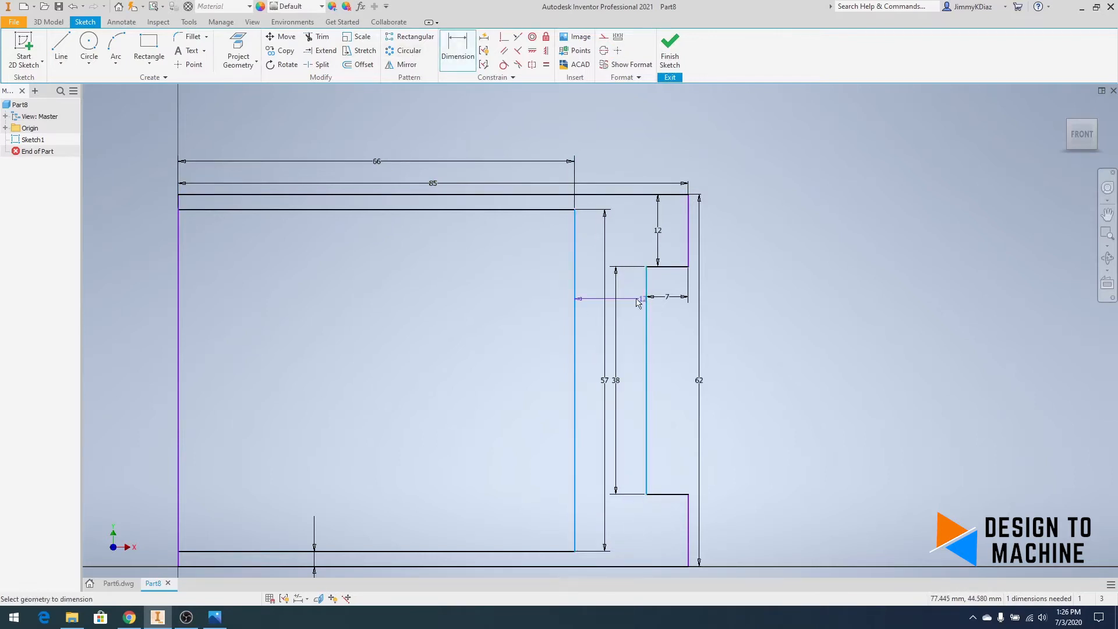
click(523, 313)
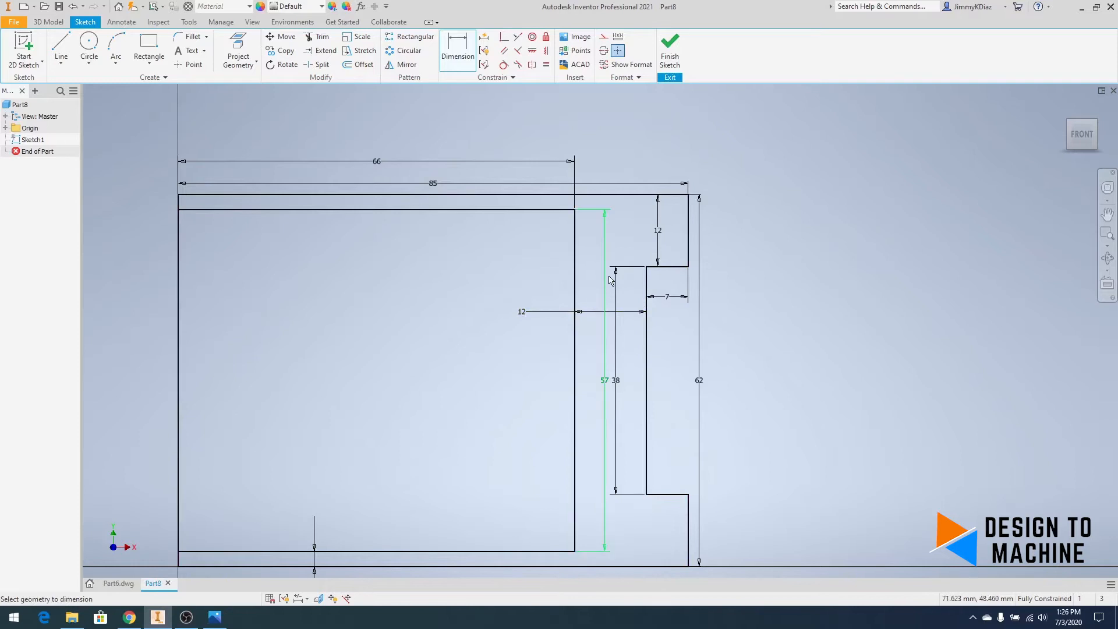
scroll(532, 274, up, 3)
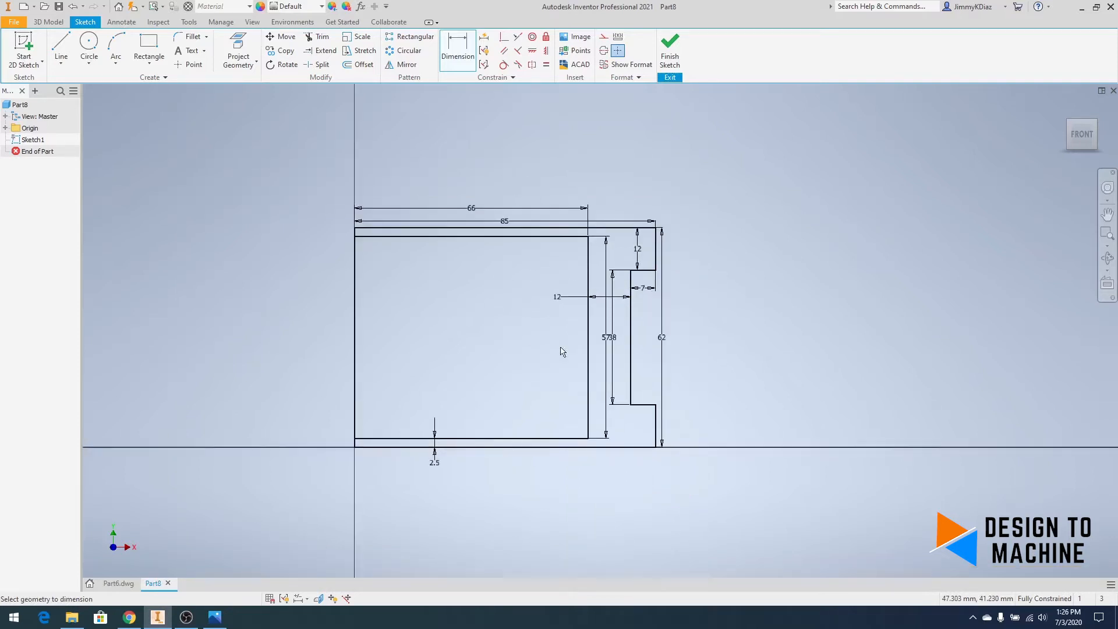
click(671, 46)
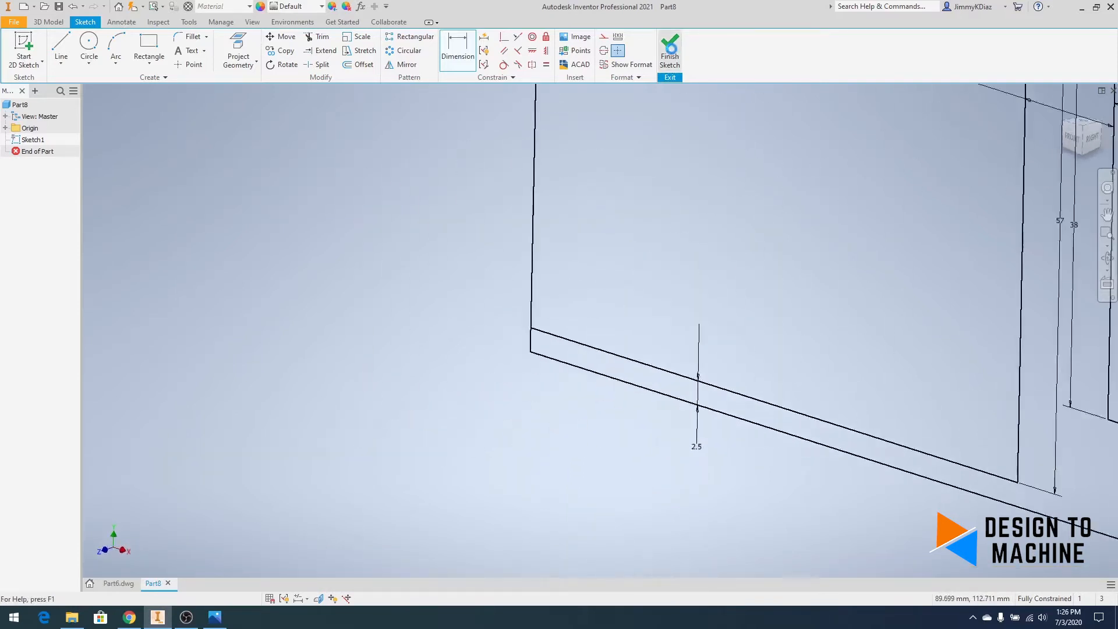
- Extrude the notched outer profile symmetrically to a 25 mm thickness, keeping the Extrude command active for another feature
key(e)
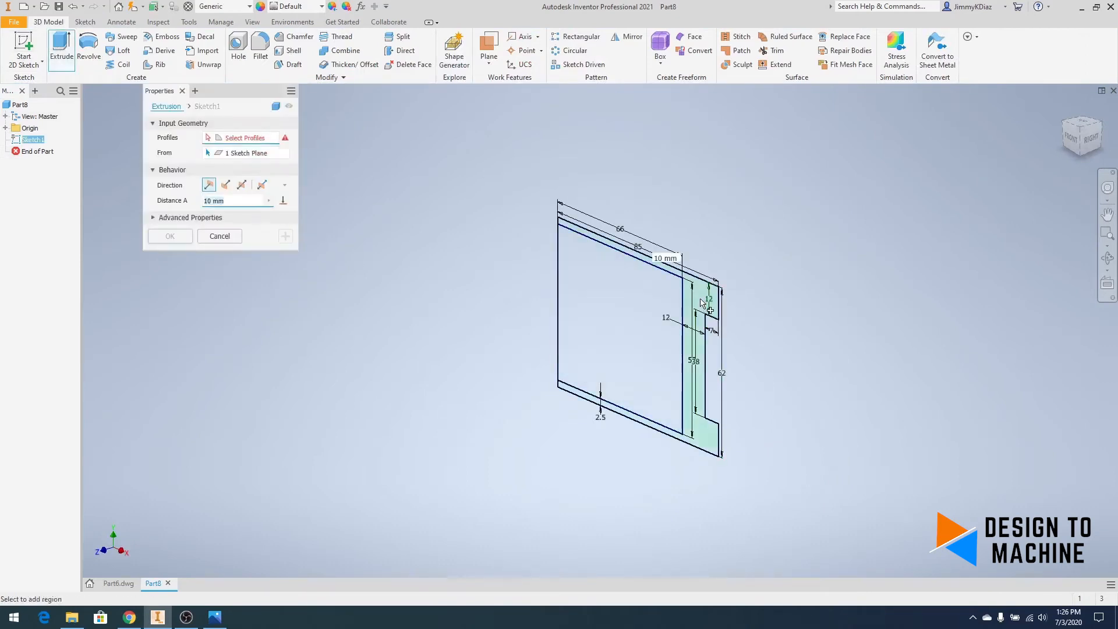
click(702, 309)
click(242, 184)
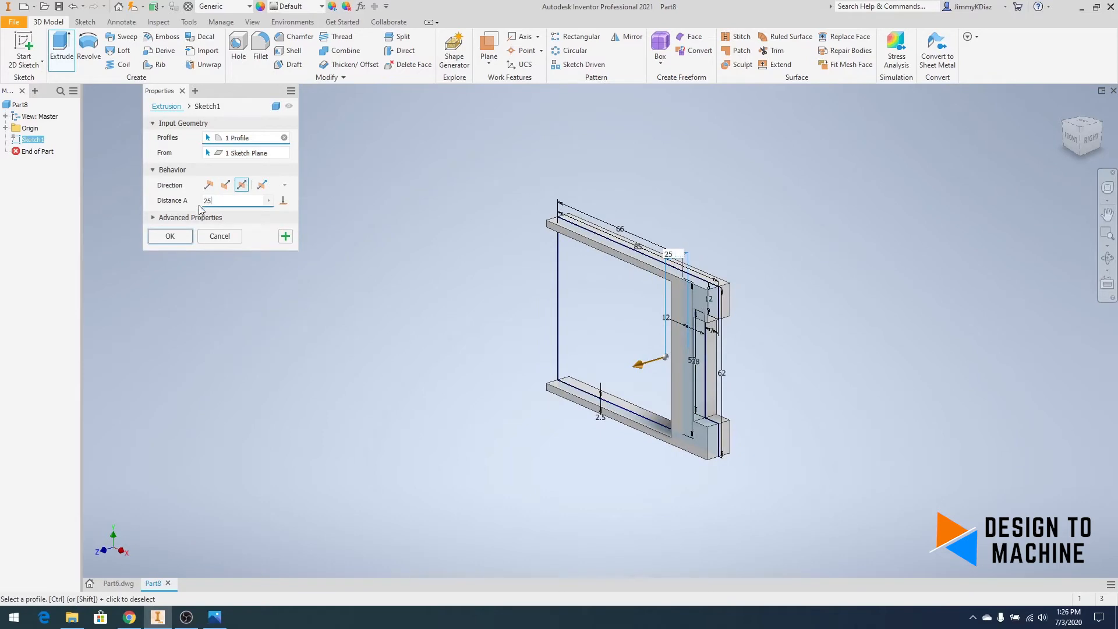
click(286, 237)
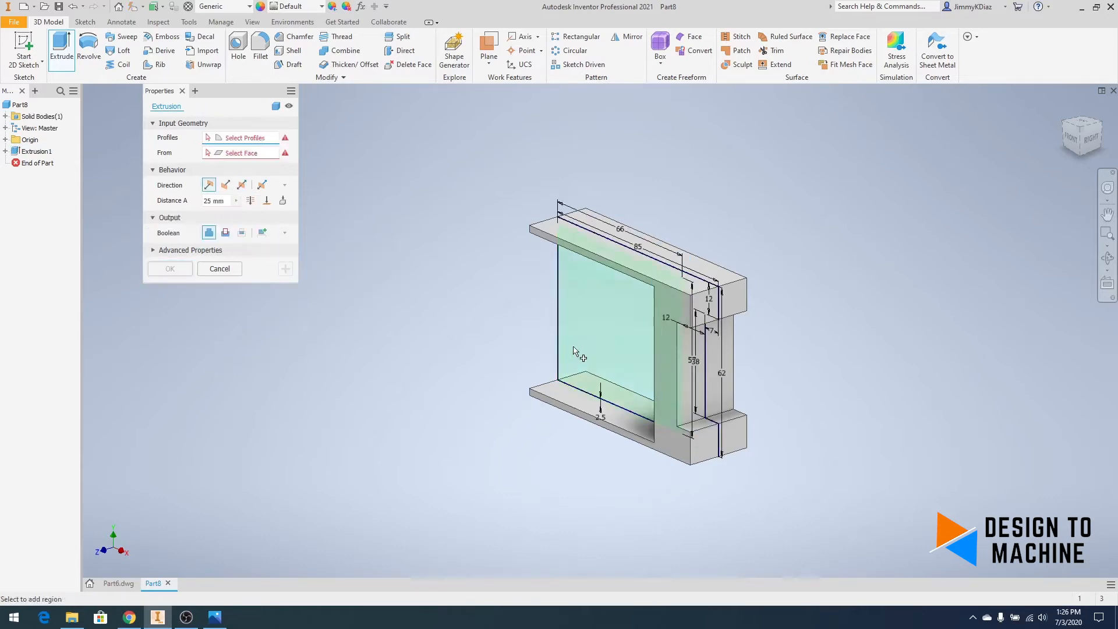
- Extrude the inner rectangle symmetrically by 15 mm, joining it to the notched body
click(601, 307)
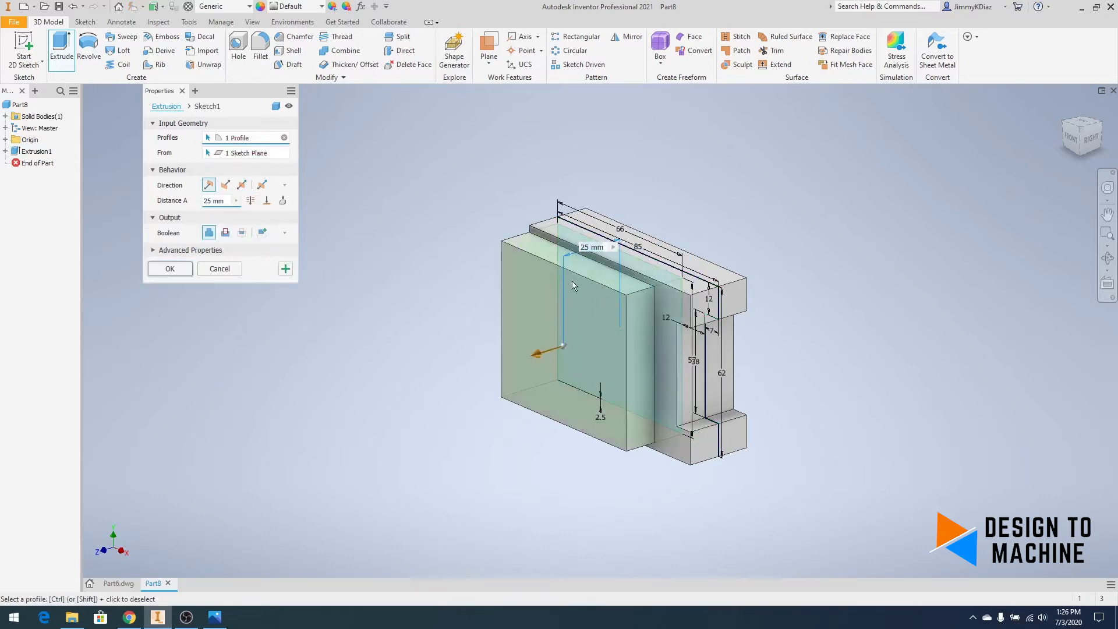
click(242, 184)
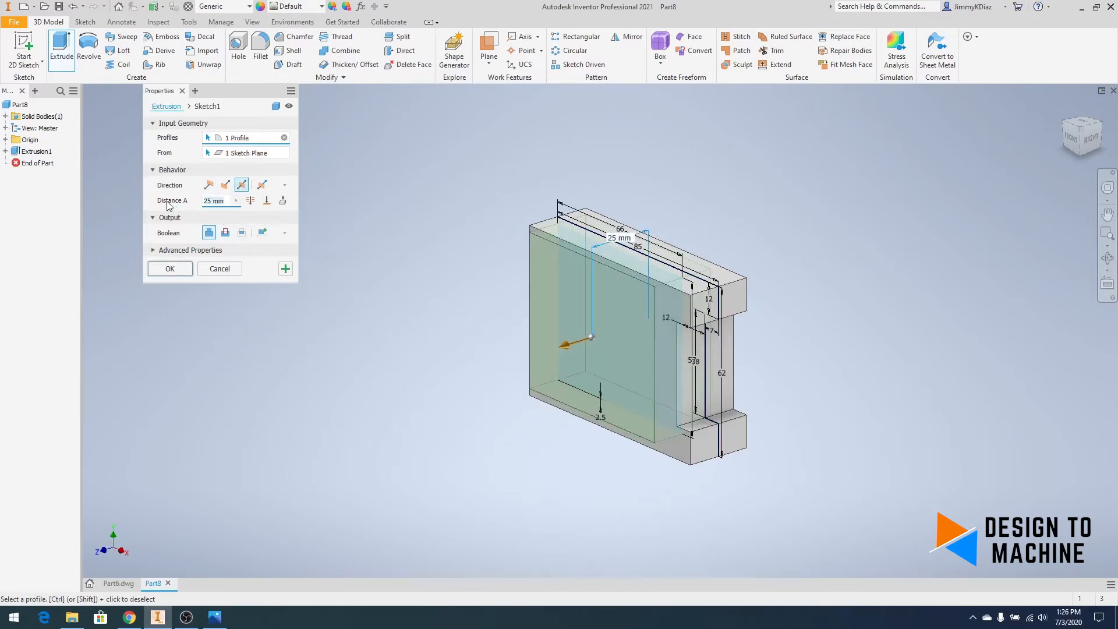
text(15)
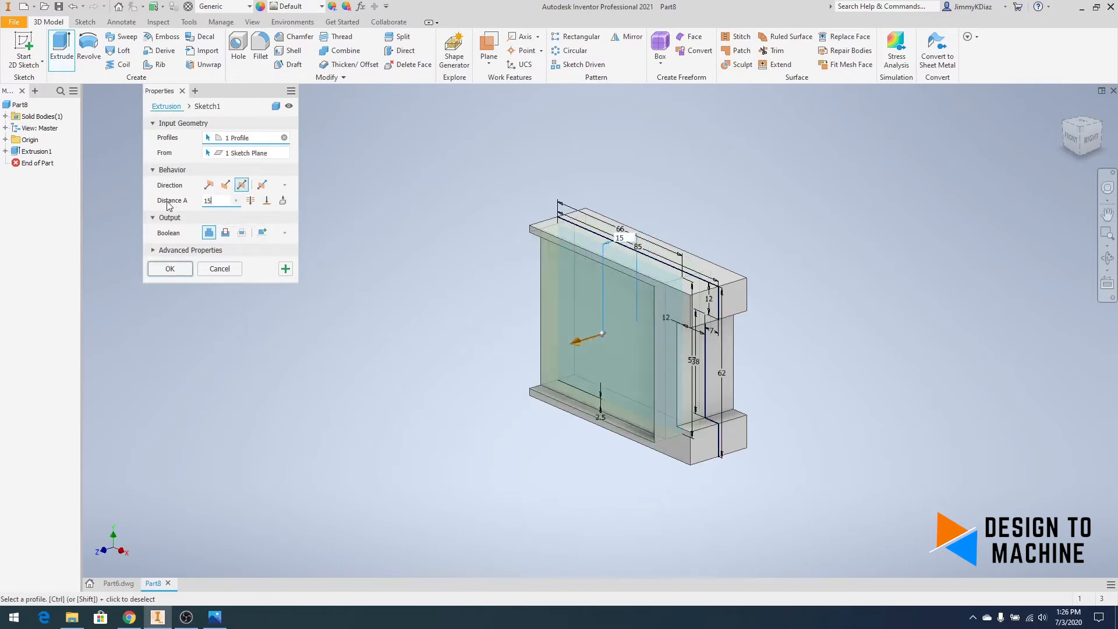
key(Return)
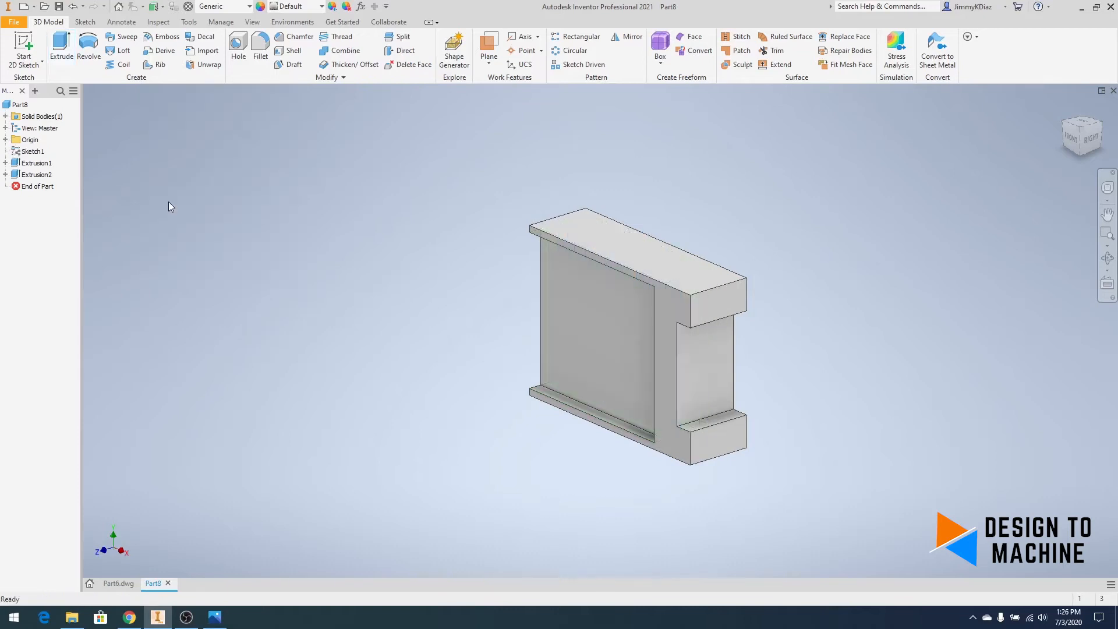
- Start a new 2D sketch on the XY origin plane
shift+middle_drag(639, 392, 724, 384)
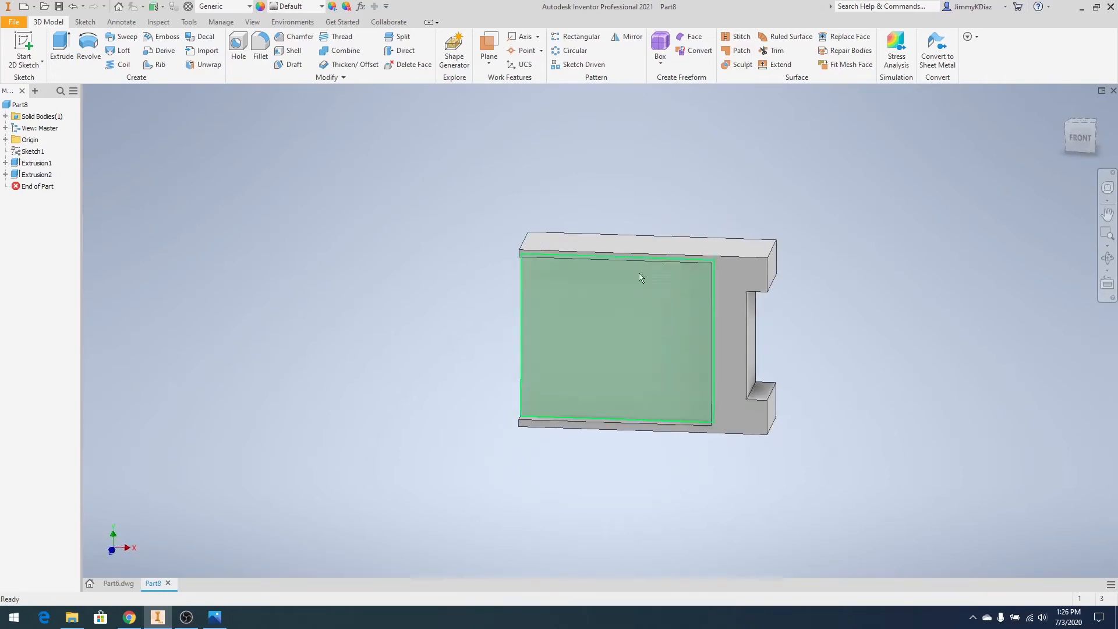
click(1071, 134)
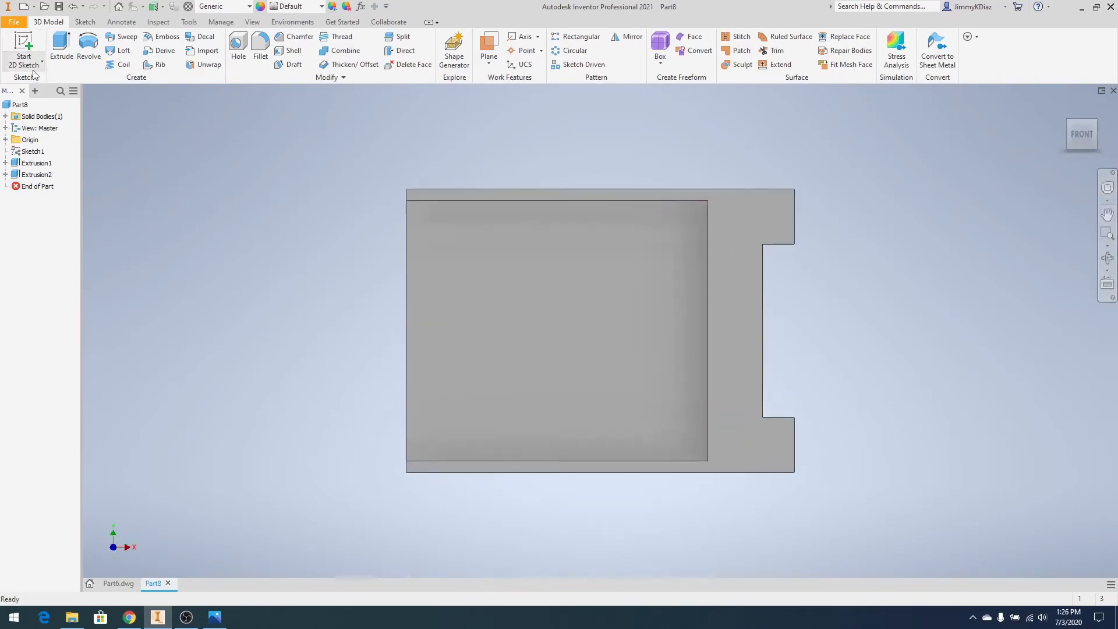
click(24, 46)
click(6, 141)
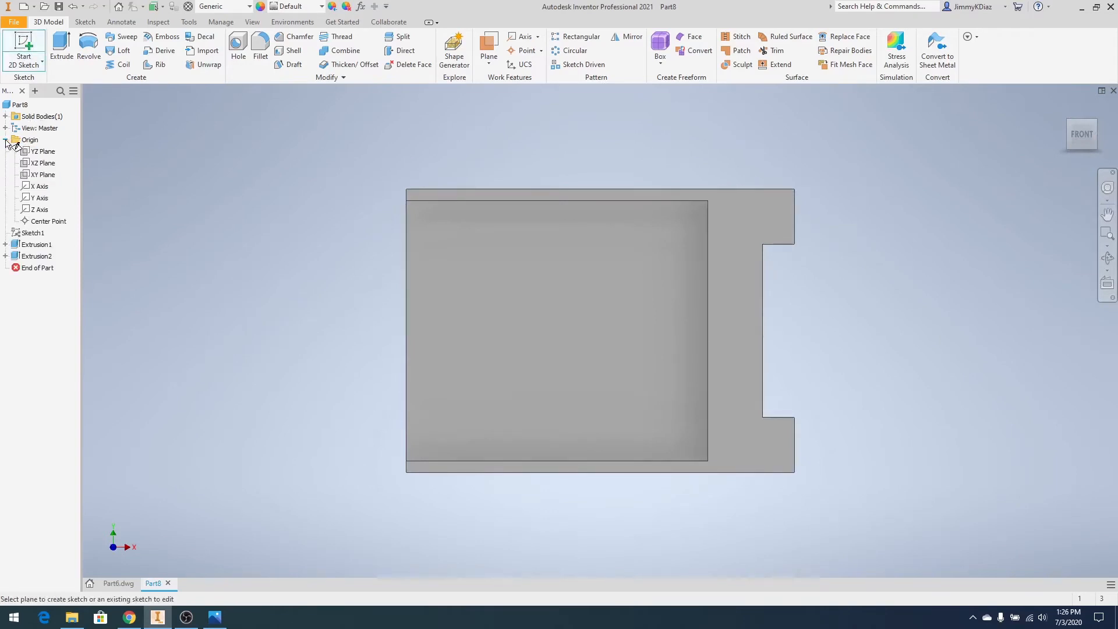
click(46, 174)
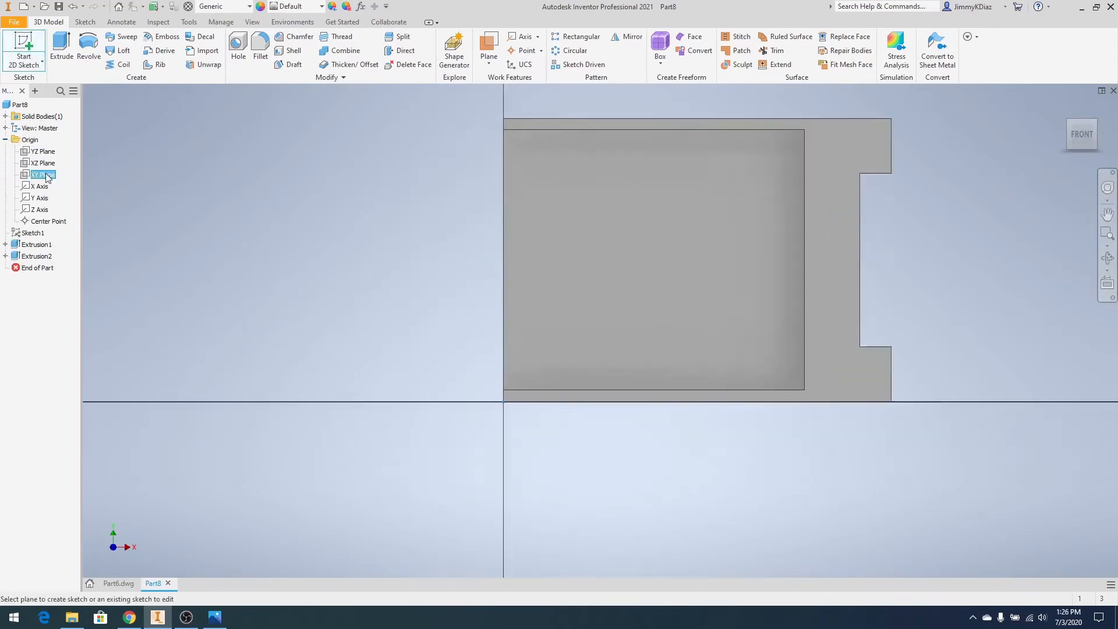
- Sketch a 22 mm diameter circle in the open space to the left of the plate
scroll(648, 486, up, 3)
scroll(598, 296, down, 3)
click(88, 44)
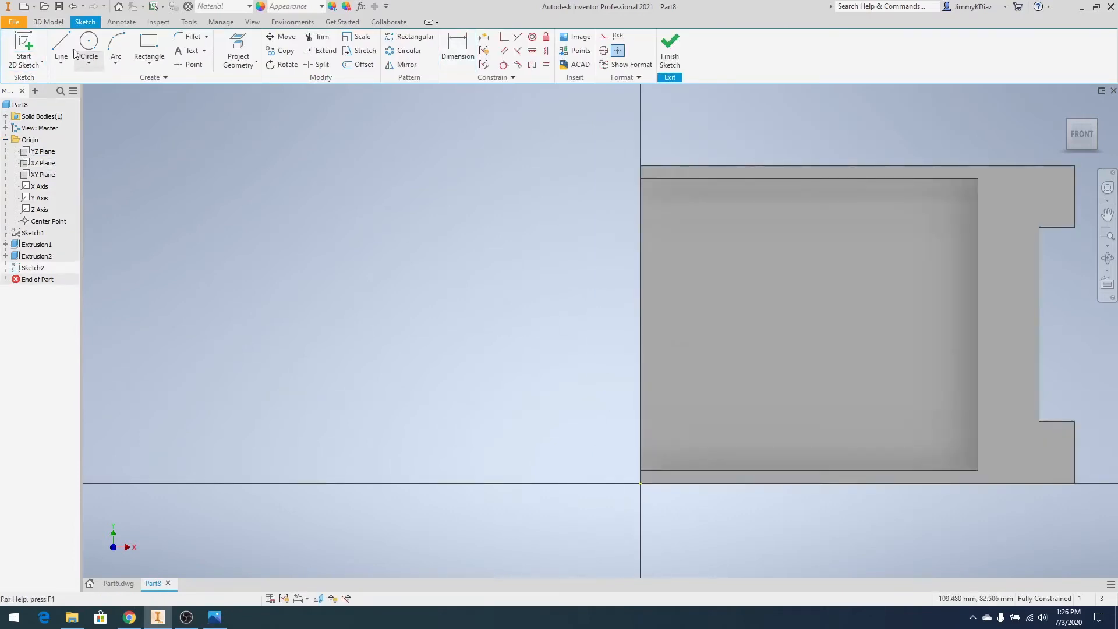
click(520, 241)
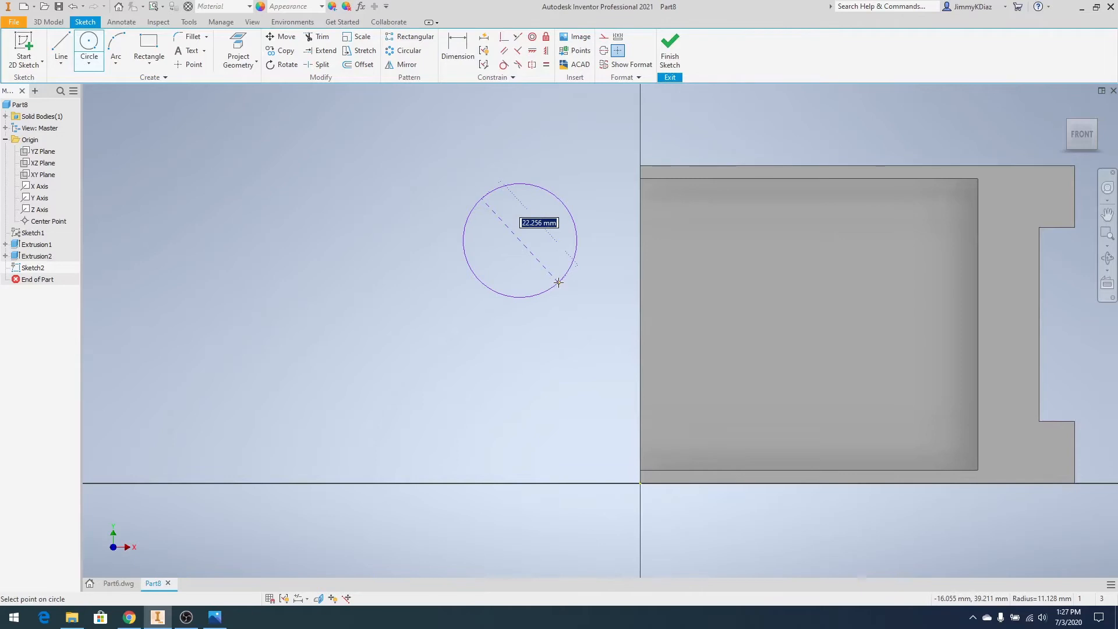
text(22)
key(Return)
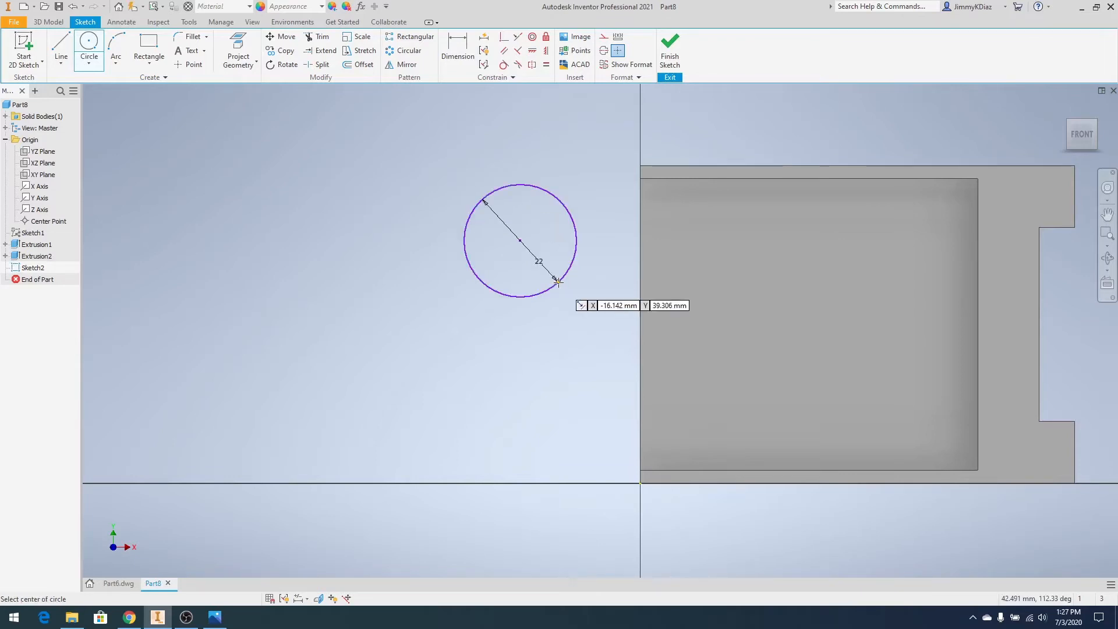
right_click(392, 165)
click(432, 166)
- Dimension the circle's center 25 mm horizontally from the plate's left edge
key(d)
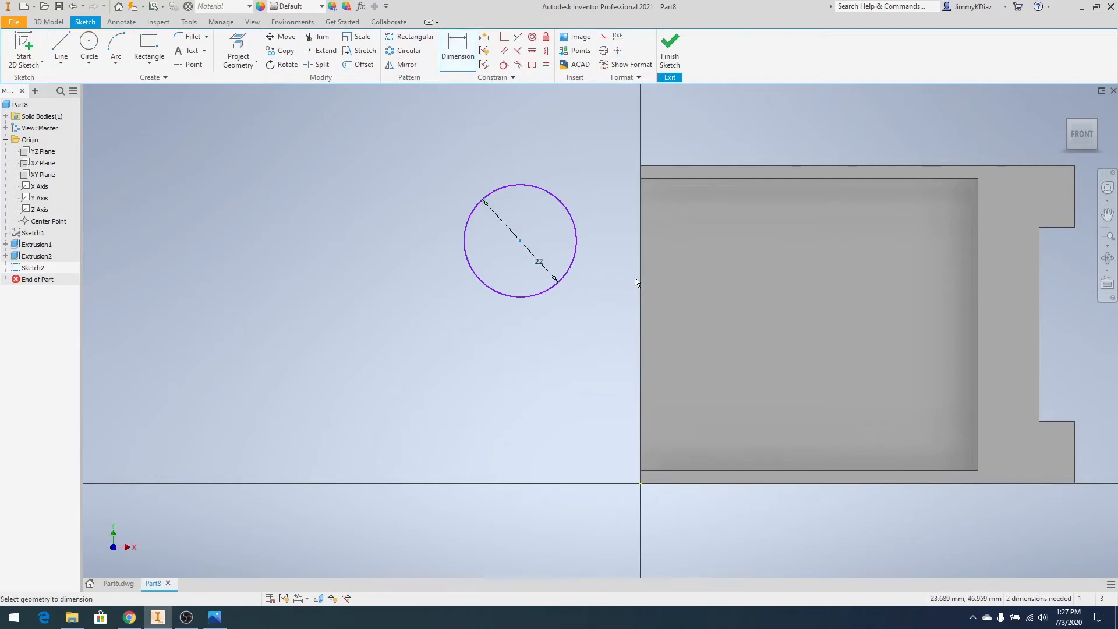
click(639, 276)
click(520, 241)
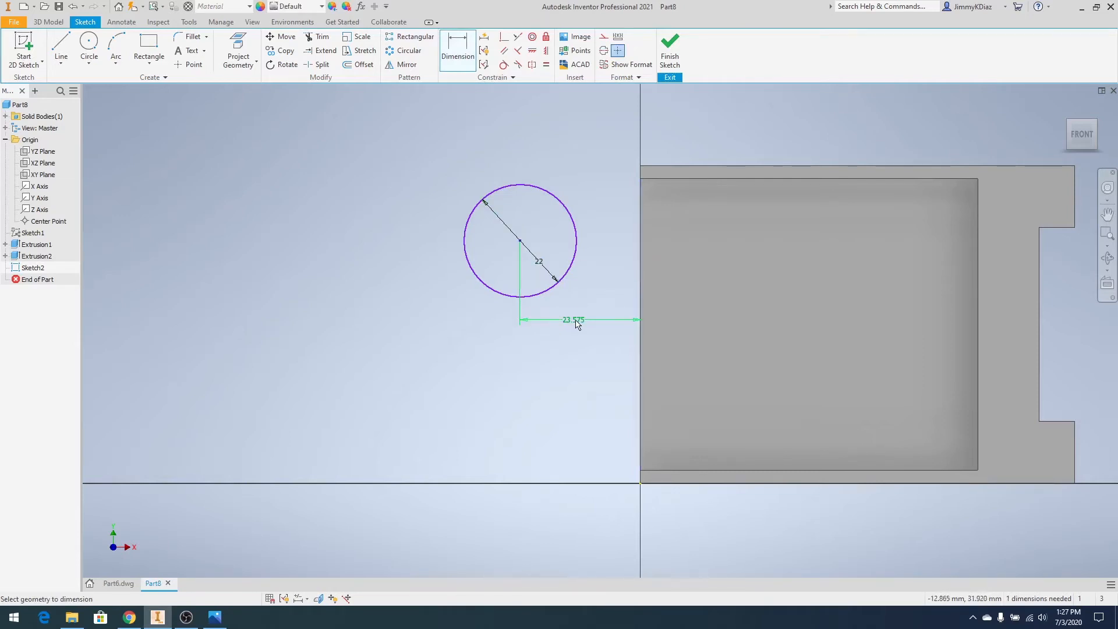
click(575, 324)
text(25)
key(Return)
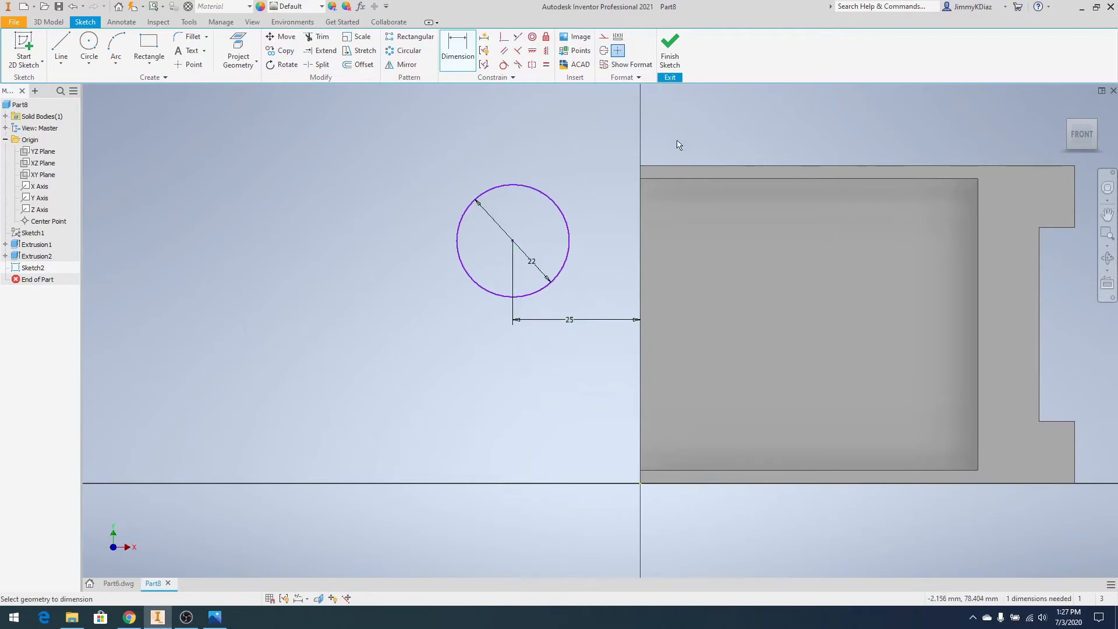
- Dimension the circle's center 22 mm below the plate's top edge
click(670, 166)
click(512, 240)
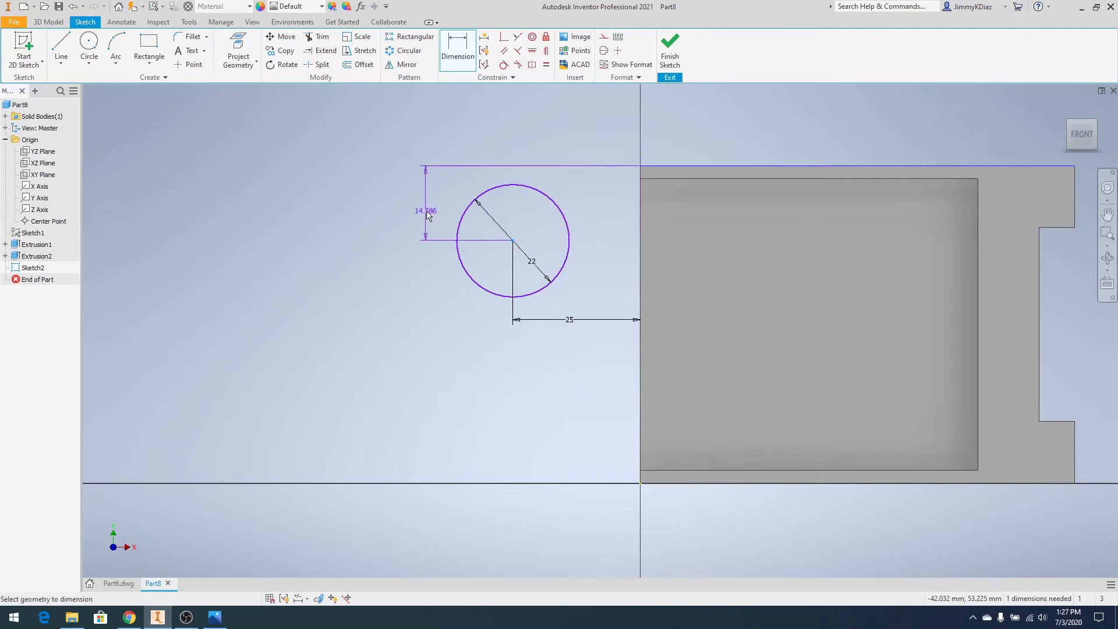
click(424, 207)
text(22)
key(Return)
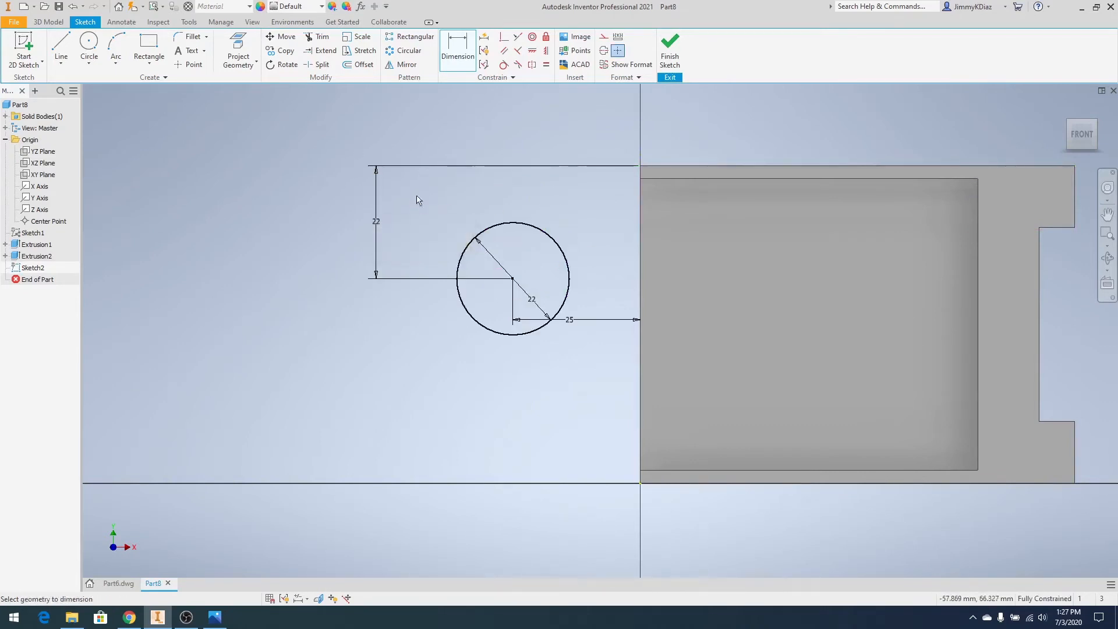
right_click(445, 214)
click(484, 214)
- Sketch a 44 mm diameter circle concentric with the 22 mm circle
click(89, 43)
click(513, 277)
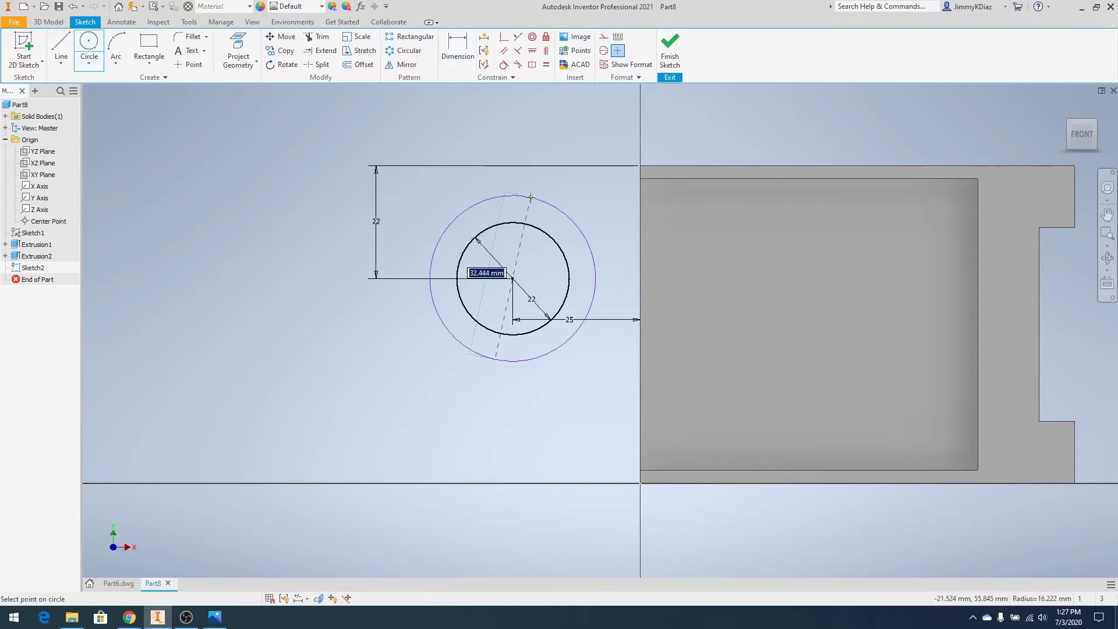
click(535, 171)
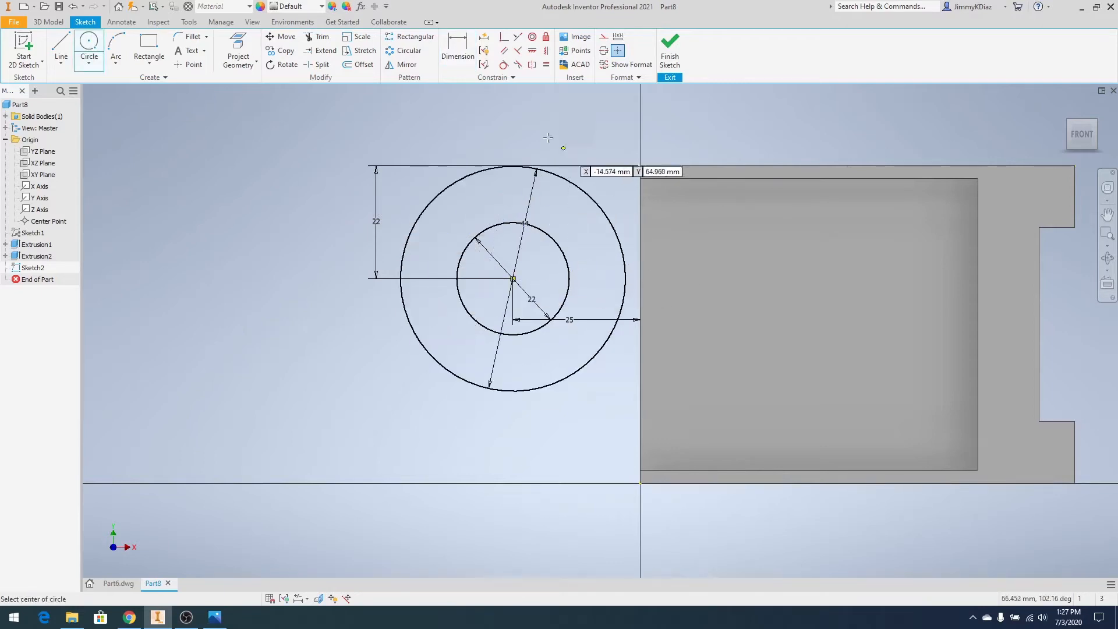
right_click(480, 121)
click(517, 120)
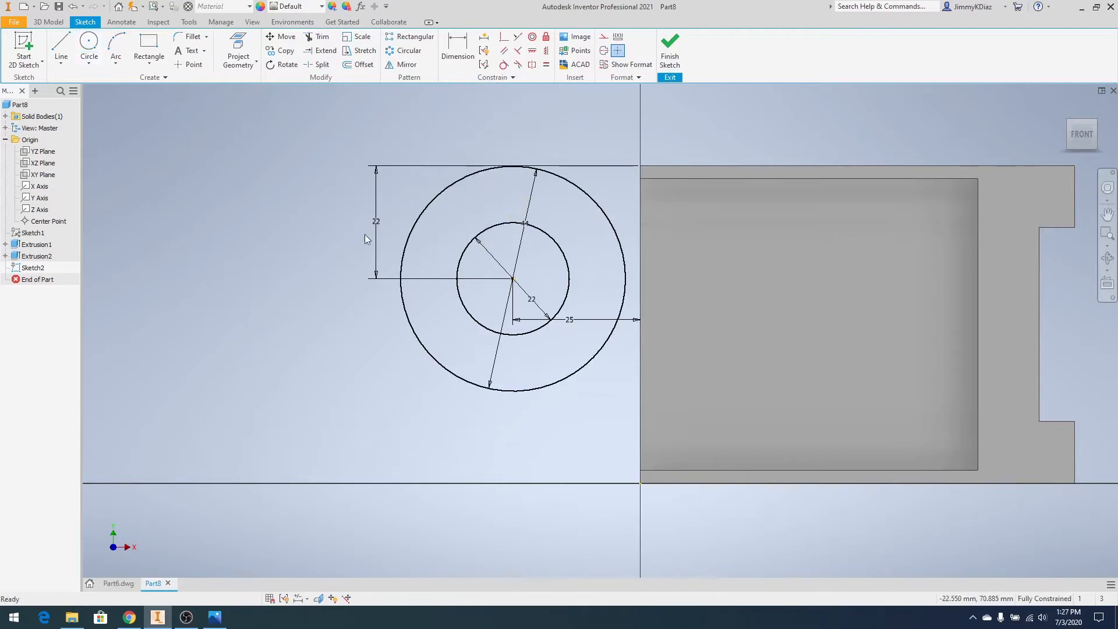
- Draw an 18 mm radius three-point arc curving down and right from the outer circle's lowest point
click(116, 47)
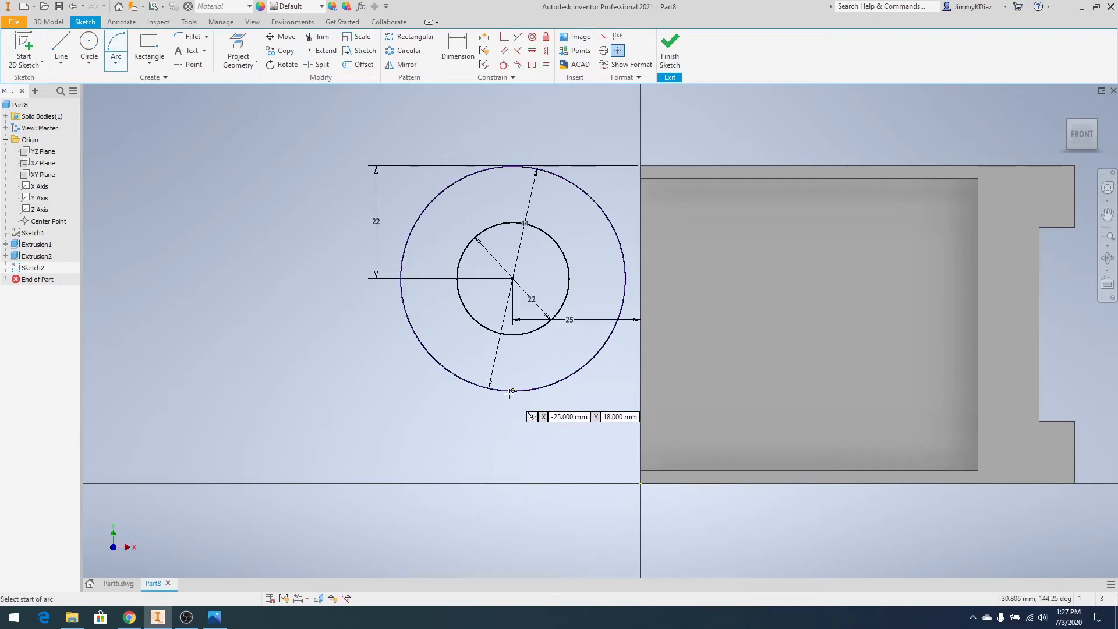
click(511, 391)
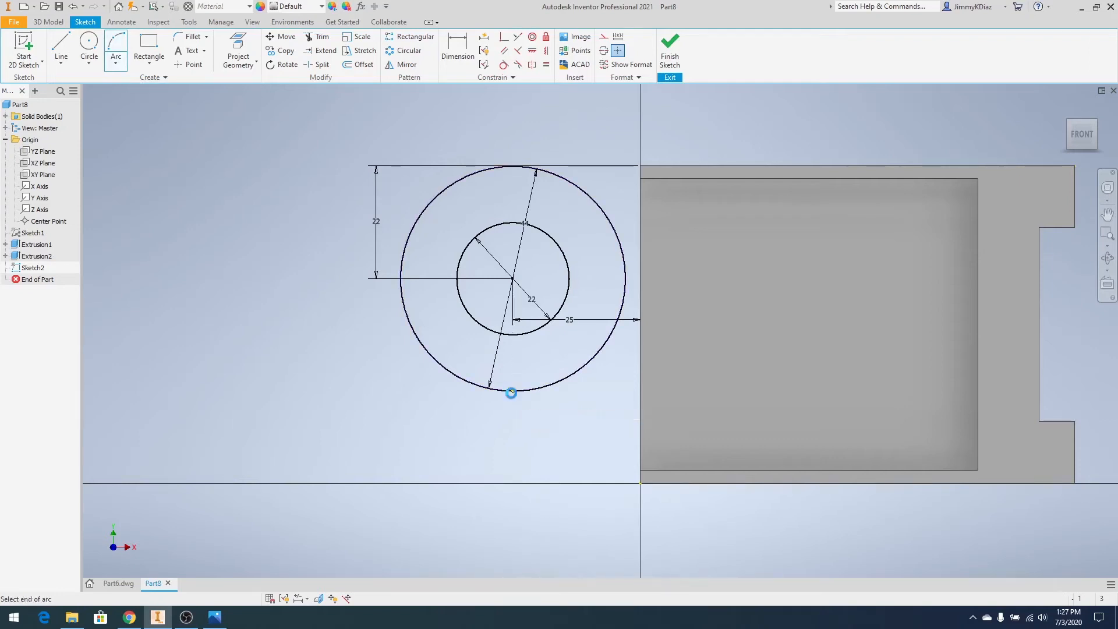
click(590, 446)
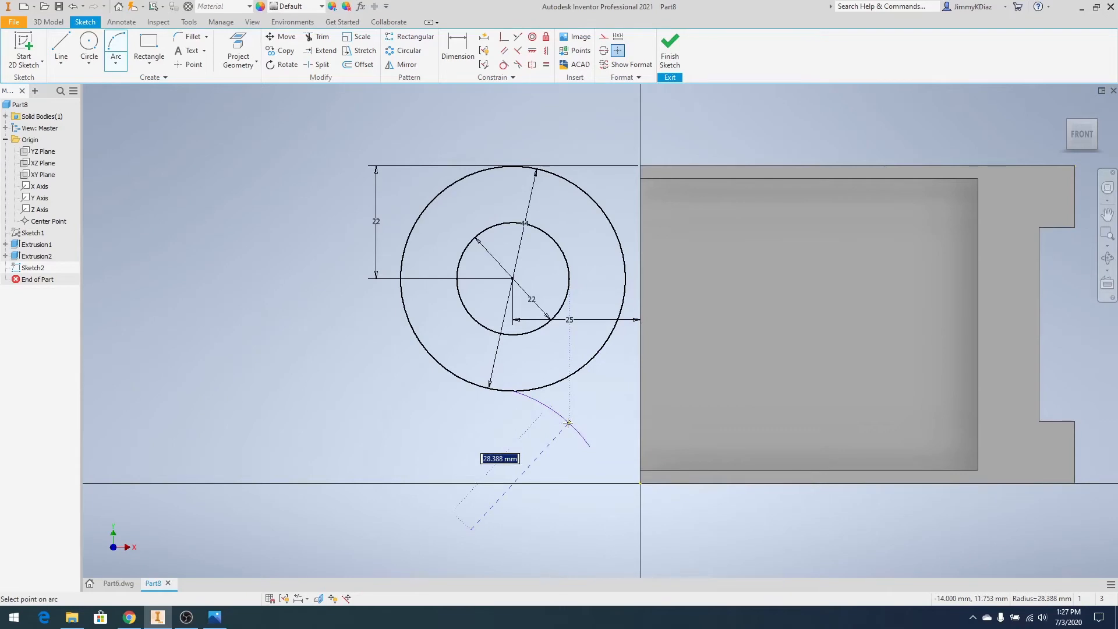
key(Return)
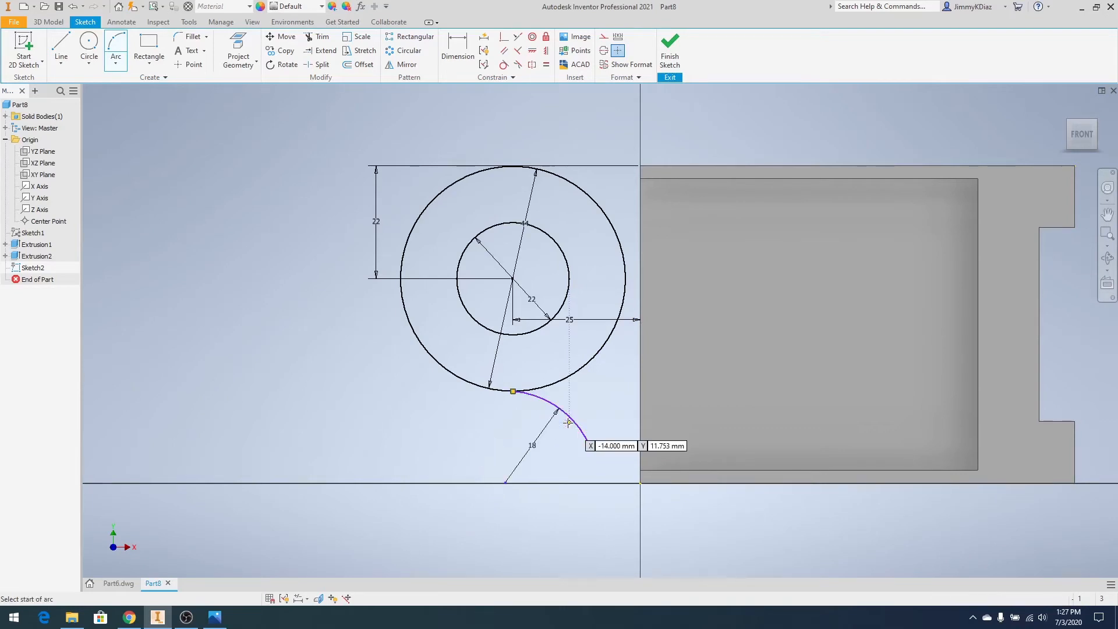
- Draw a 9 mm radius three-point arc from the free end of the 18 mm arc to the plate's lower-left corner
scroll(630, 459, up, 3)
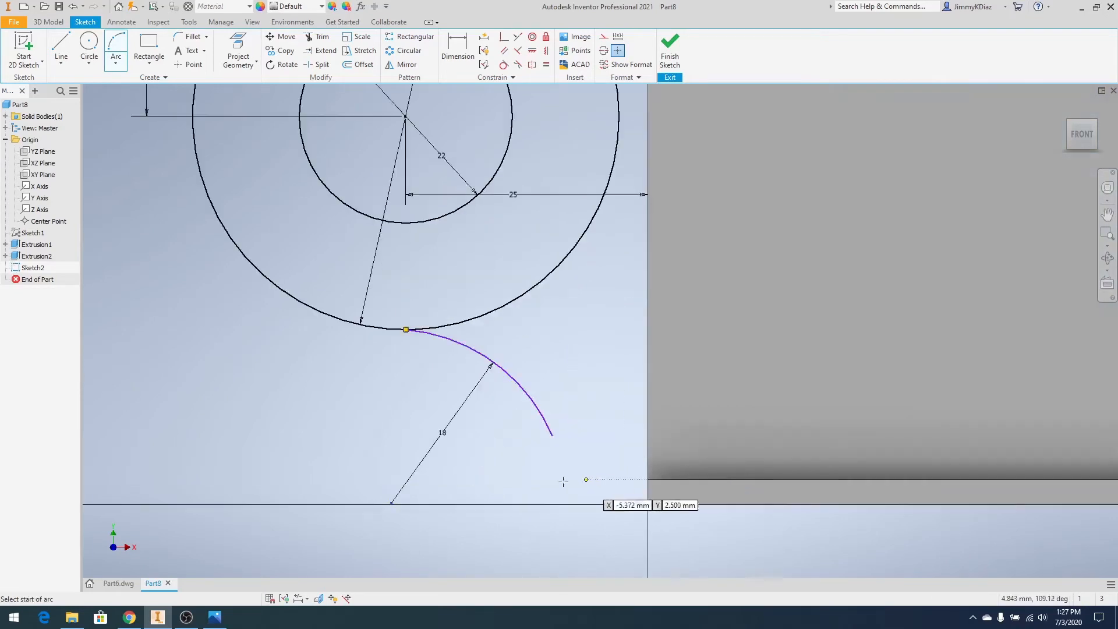
click(553, 436)
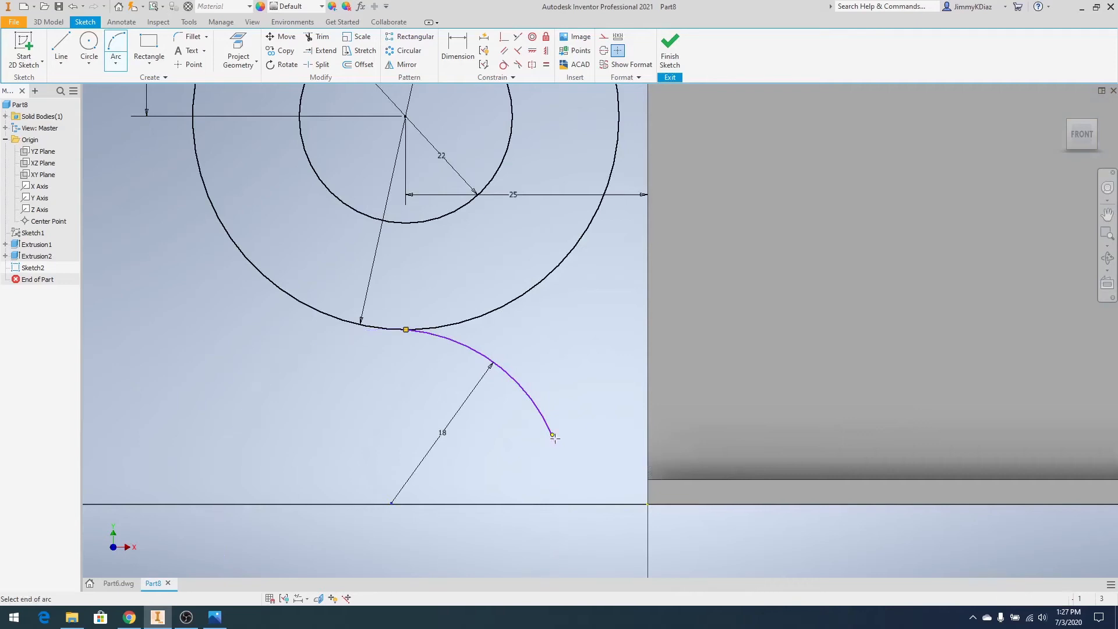
click(647, 504)
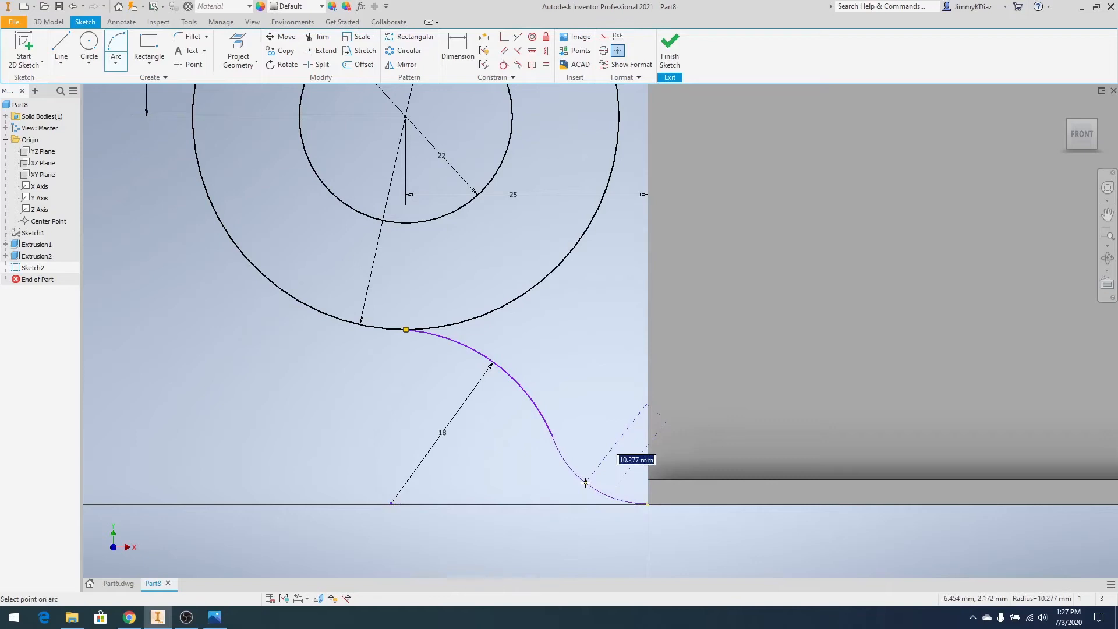
text(9)
key(Return)
right_click(556, 374)
click(535, 353)
- Draw a horizontal line from the outer circle's topmost point to the plate's upper-left corner
scroll(434, 434, up, 2)
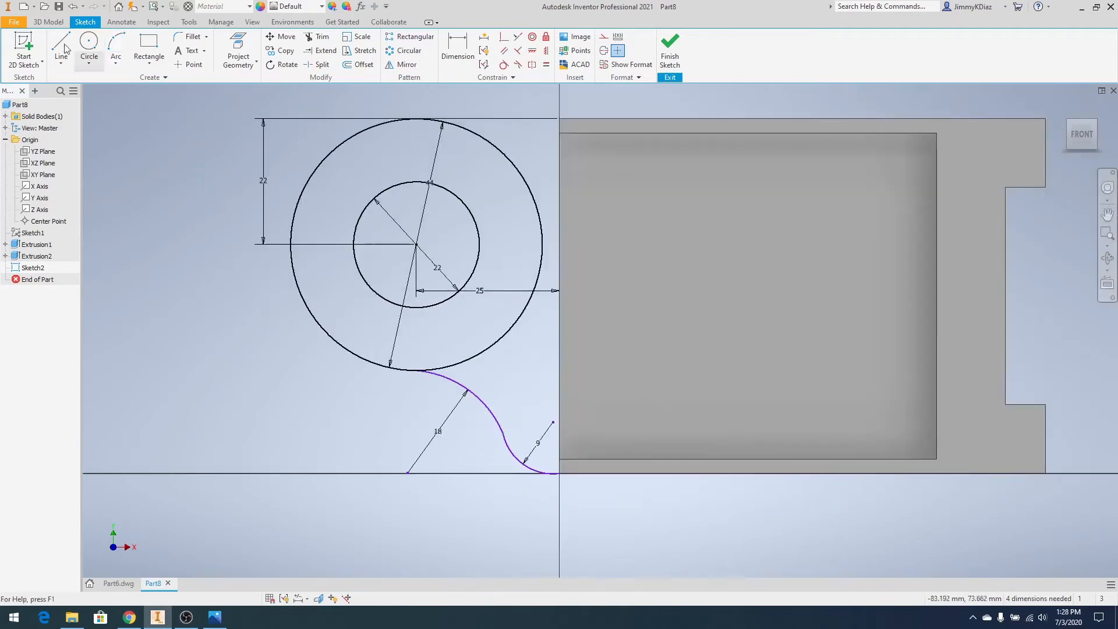
click(61, 46)
mouse_move(532, 257)
shift+middle_down()
mouse_move(577, 260)
mouse_move(572, 244)
mouse_move(560, 266)
shift+middle_up()
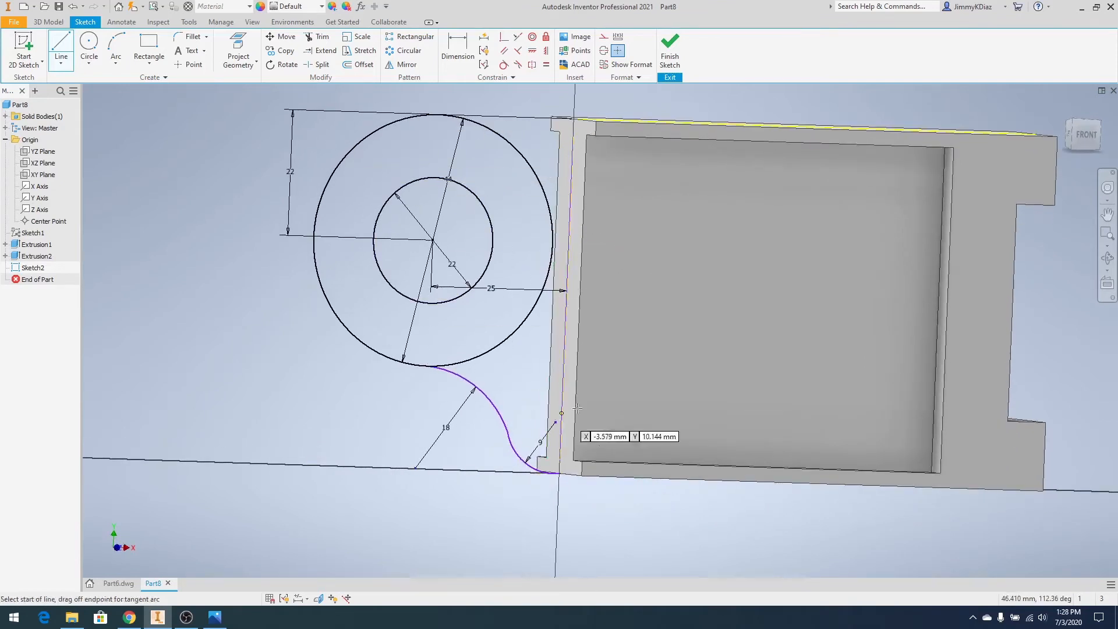
click(1093, 136)
scroll(491, 233, up, 6)
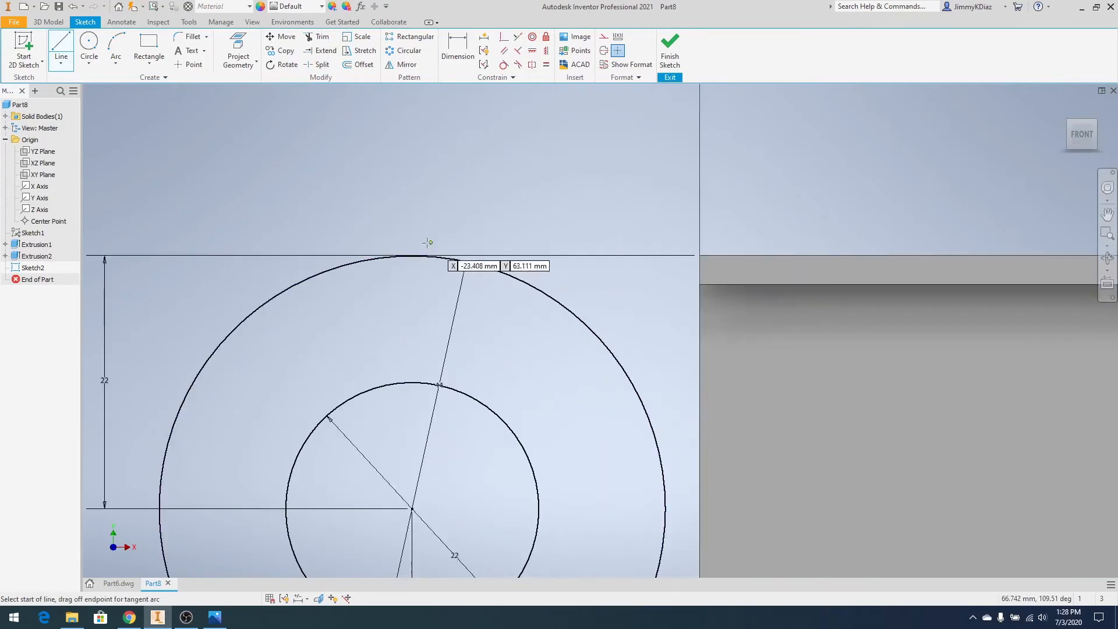
click(412, 255)
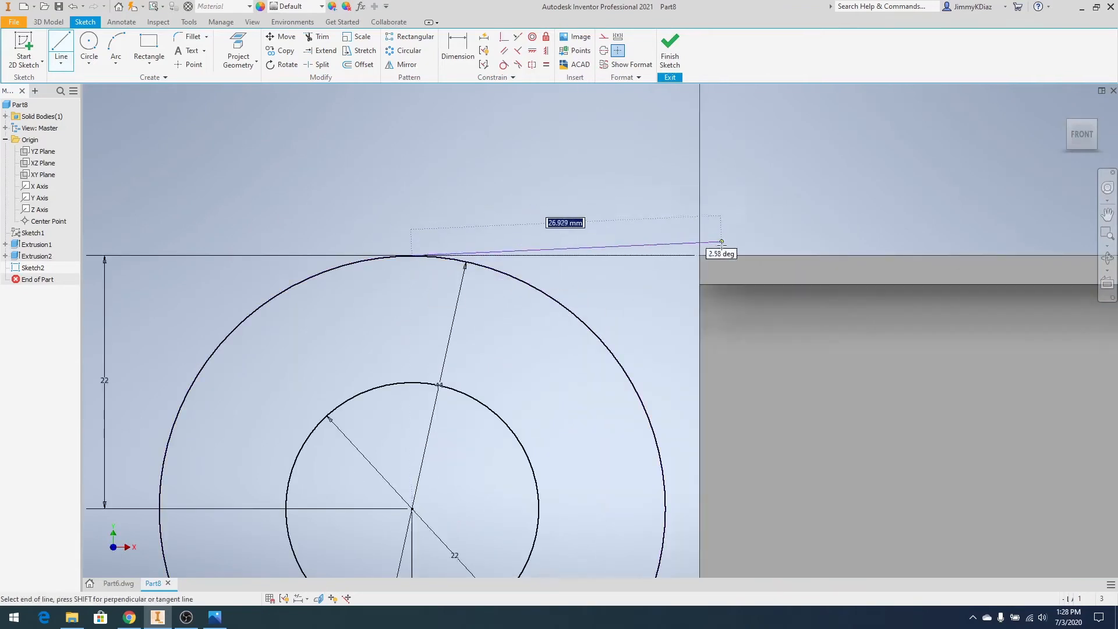
click(699, 255)
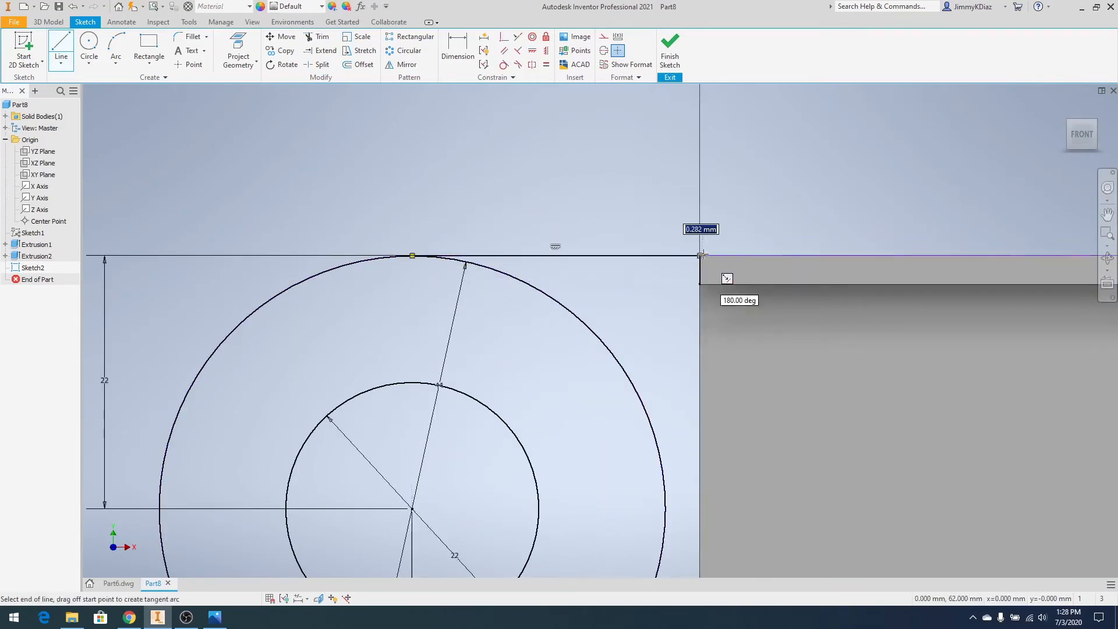
scroll(649, 194, down, 4)
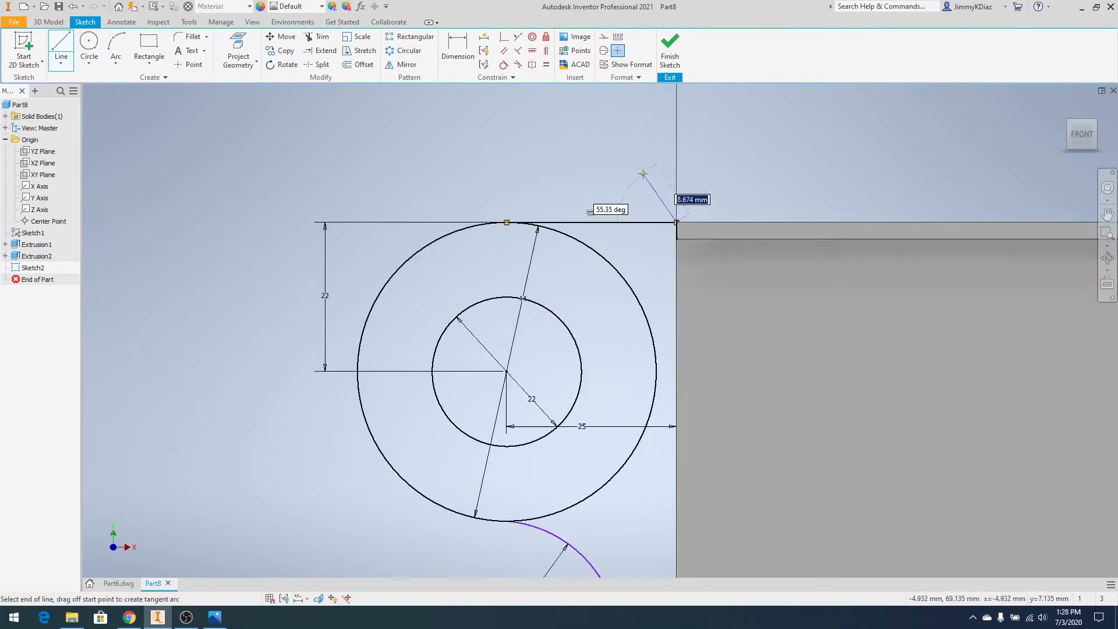
- Draw a vertical line down the plate's left edge from its upper-left corner to its lower-left corner
scroll(644, 449, up, 6)
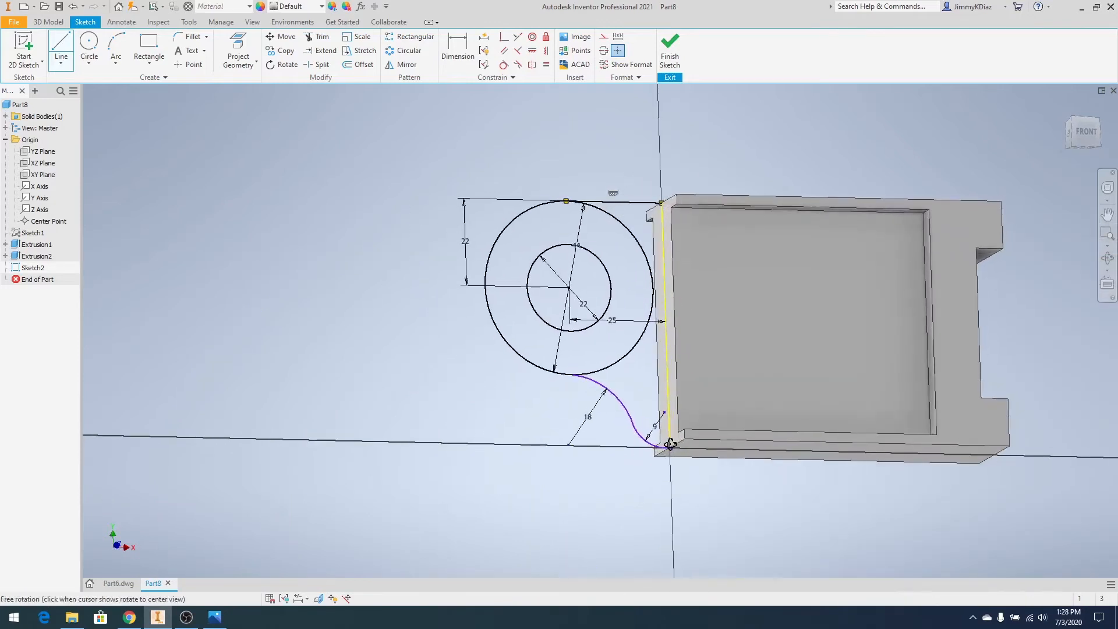
shift+middle_drag(712, 368, 702, 390)
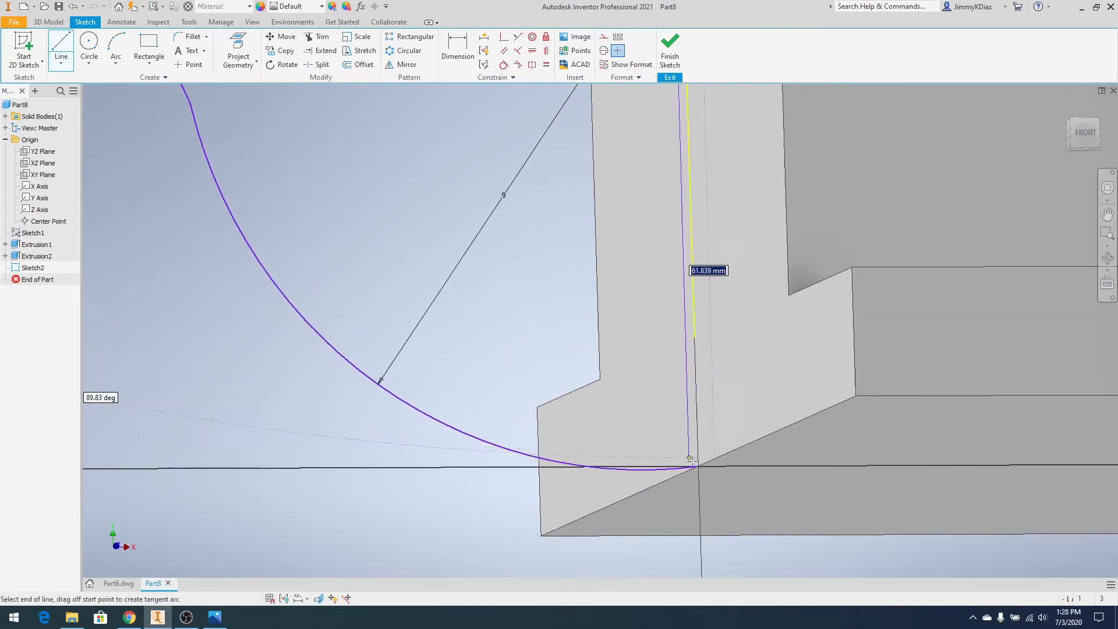
scroll(721, 490, up, 3)
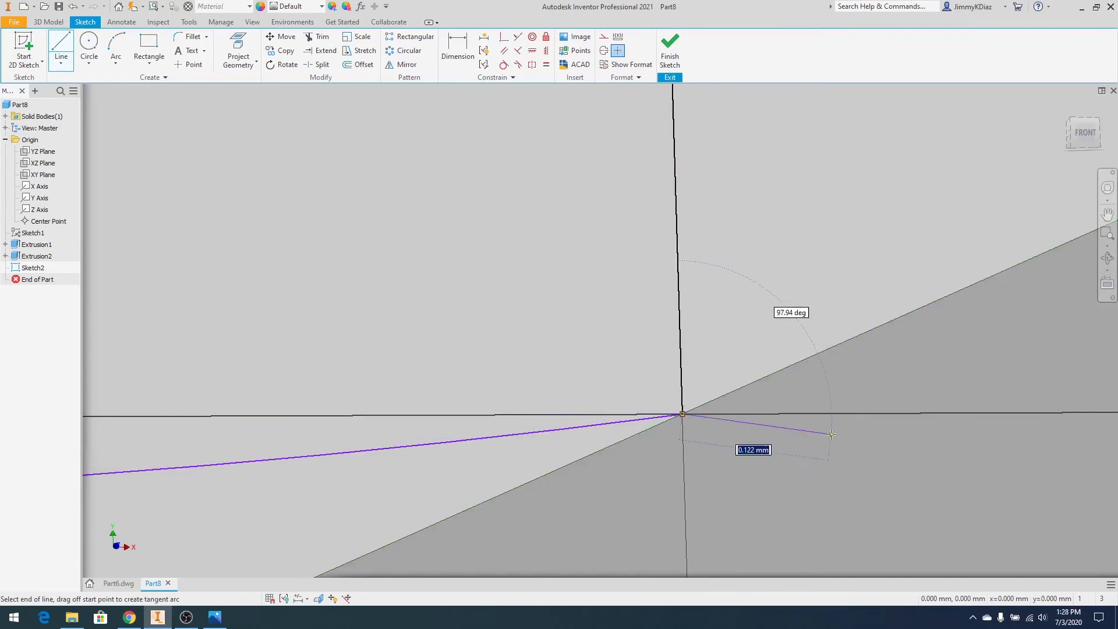
scroll(743, 419, down, 4)
right_click(722, 358)
click(754, 359)
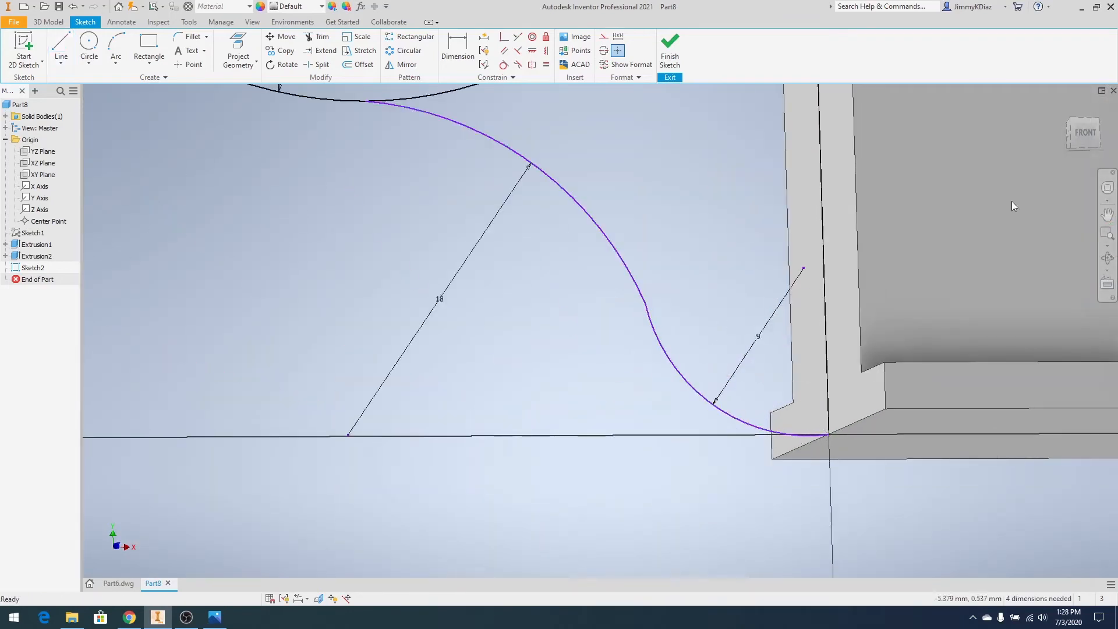
- Apply tangent constraints between the outer circle and the 18 mm arc, and between the 18 mm and 9 mm arcs
click(1081, 135)
scroll(517, 442, up, 6)
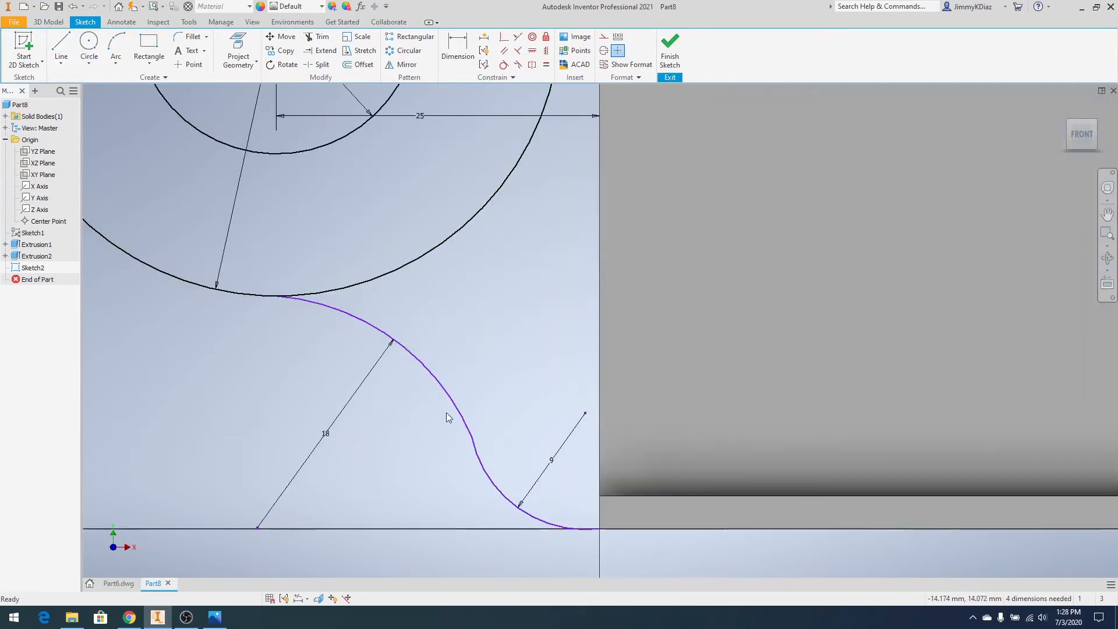
click(504, 65)
click(236, 294)
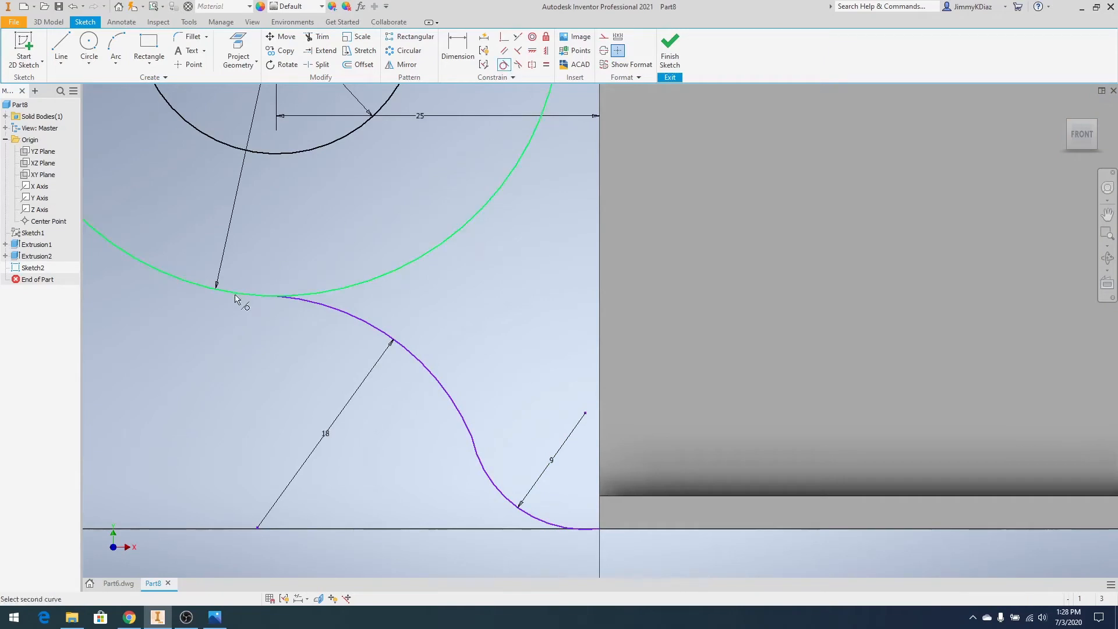
click(332, 323)
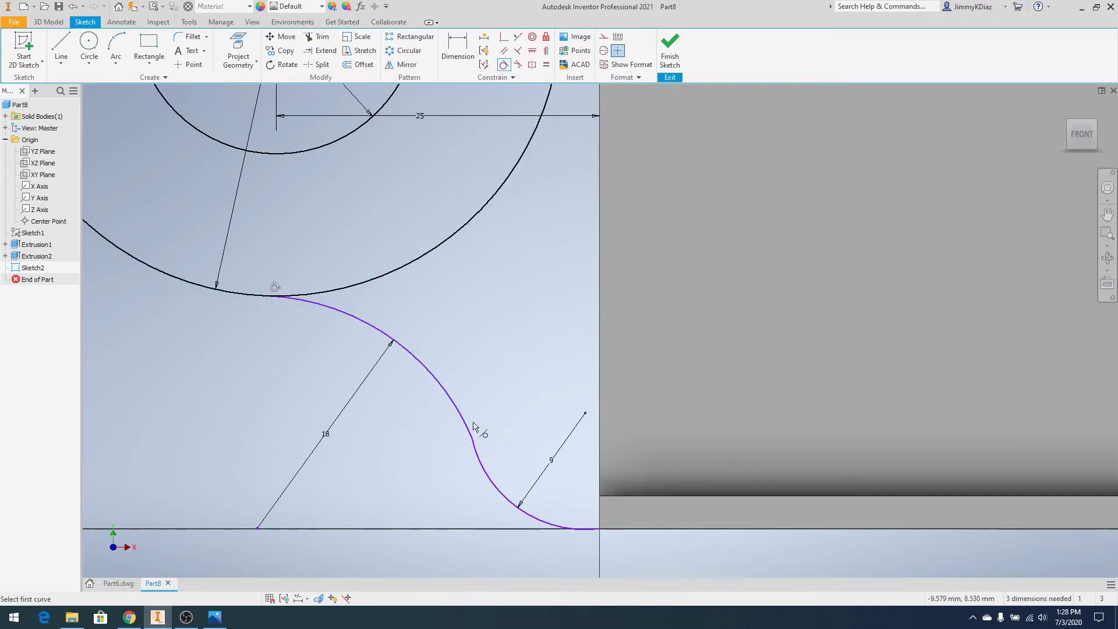
click(452, 402)
click(482, 471)
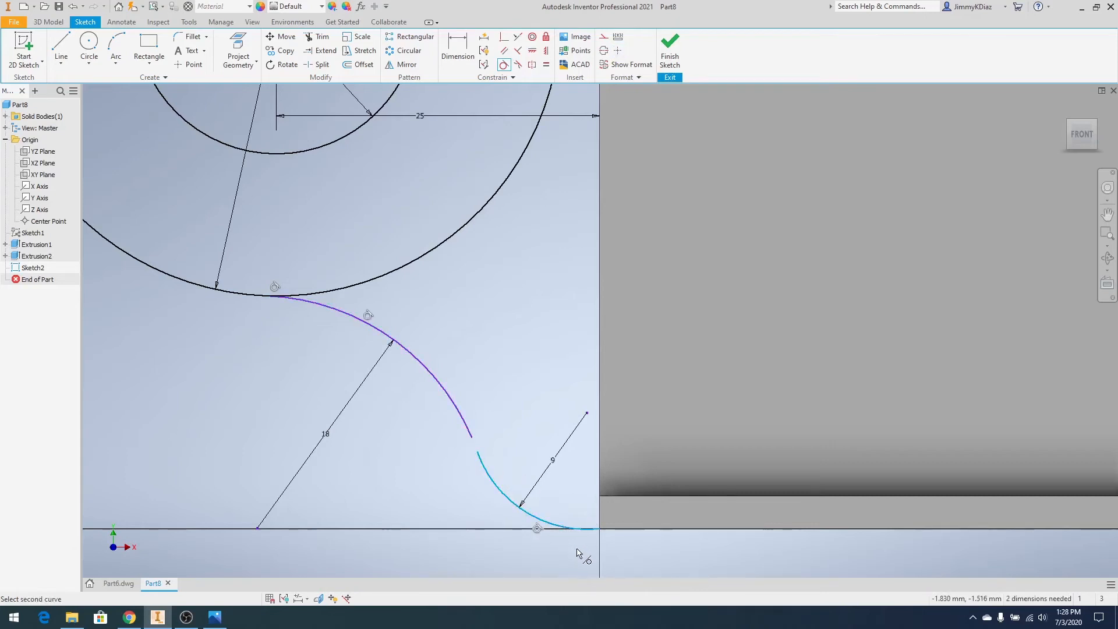
- Try to make the 9 mm arc tangent to the vertical line on the plate's left edge, and undo that constraint
scroll(578, 552, up, 4)
click(673, 453)
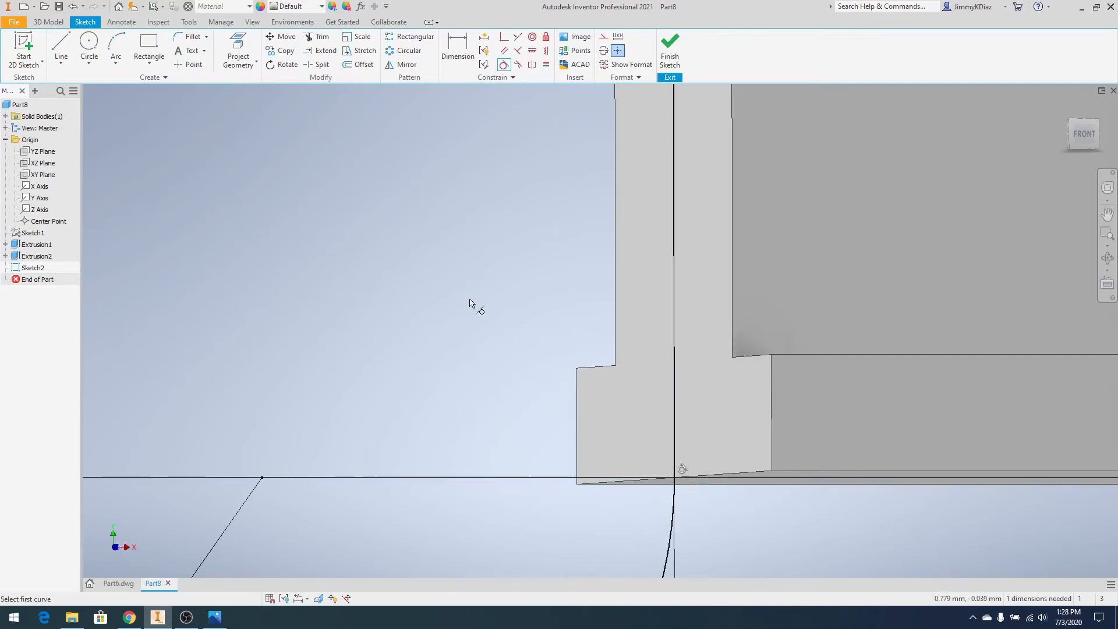
click(74, 10)
shift+middle_drag(491, 375, 575, 467)
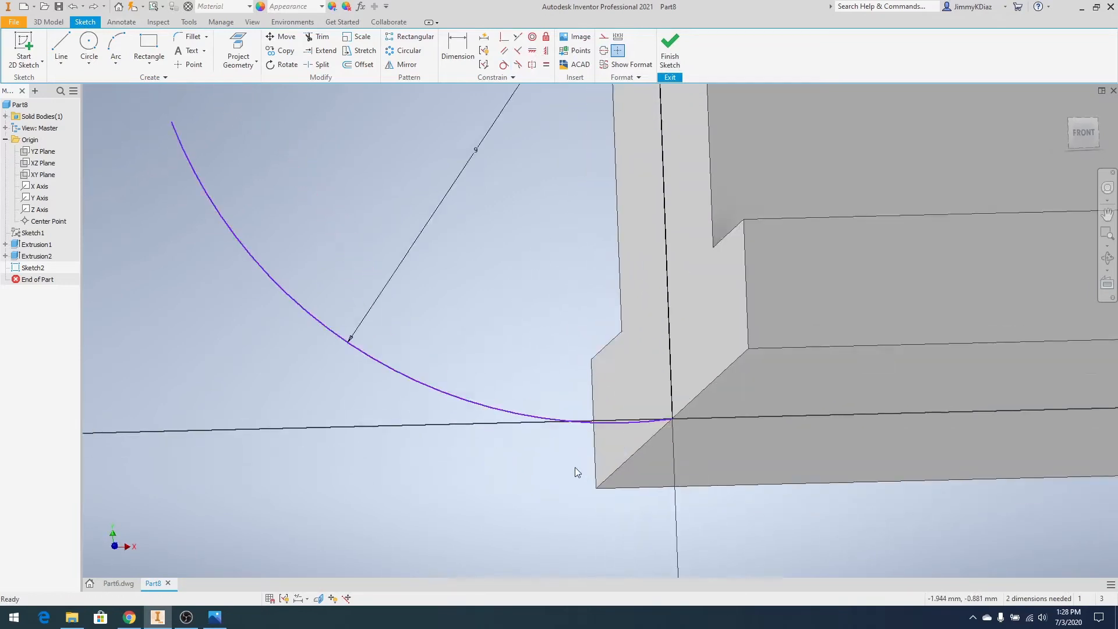
mouse_move(696, 417)
shift+middle_down()
mouse_move(673, 419)
mouse_move(694, 418)
mouse_move(684, 417)
mouse_move(694, 431)
shift+middle_up()
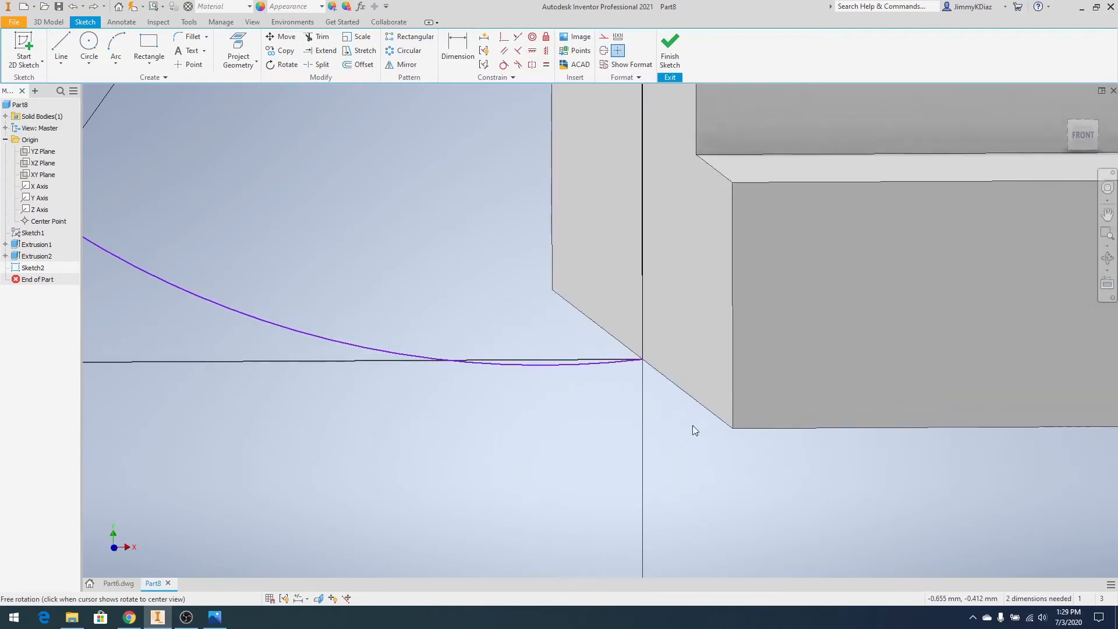
click(571, 365)
right_click(571, 400)
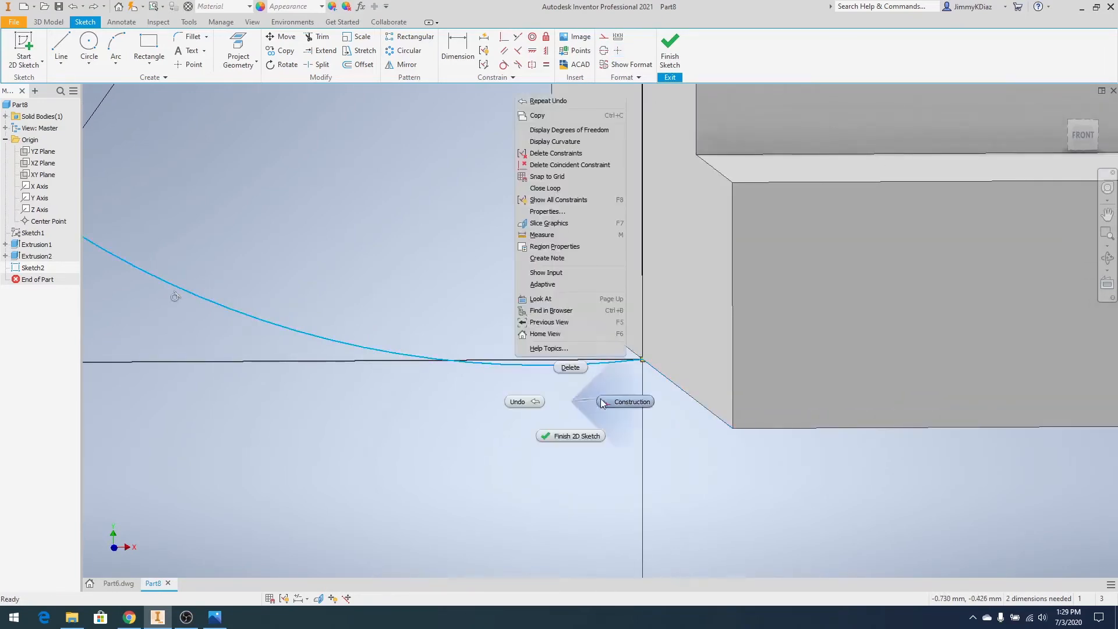
click(570, 402)
click(503, 65)
click(612, 373)
mouse_move(666, 365)
shift+middle_down()
mouse_move(659, 342)
mouse_move(671, 360)
mouse_move(665, 353)
shift+middle_up()
click(619, 362)
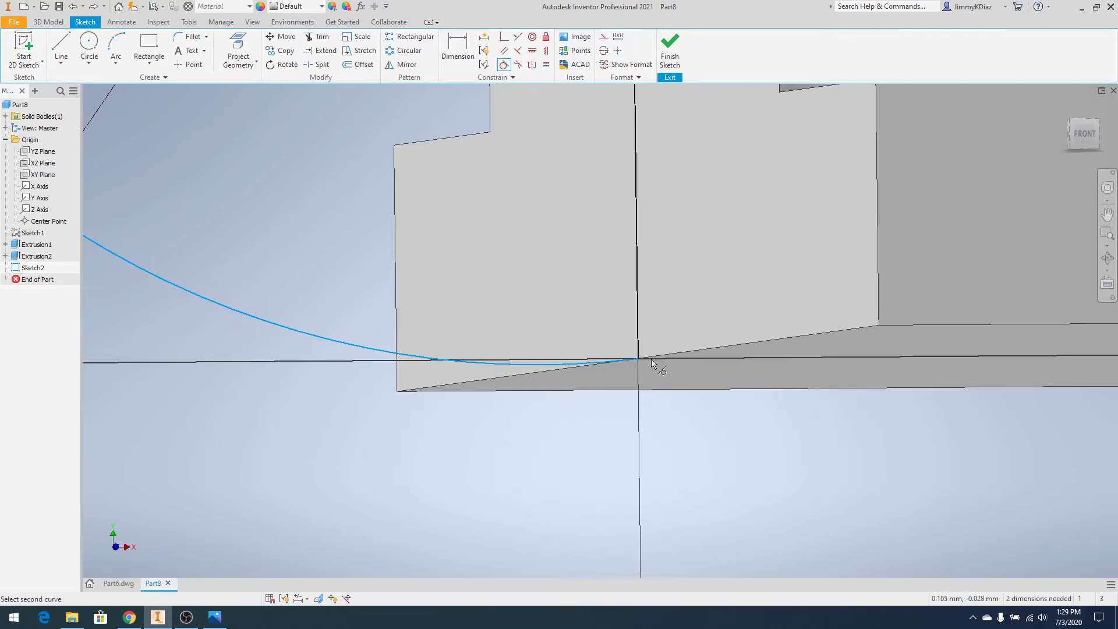
mouse_move(662, 362)
shift+middle_down()
mouse_move(662, 377)
mouse_move(676, 361)
mouse_move(644, 356)
shift+middle_up()
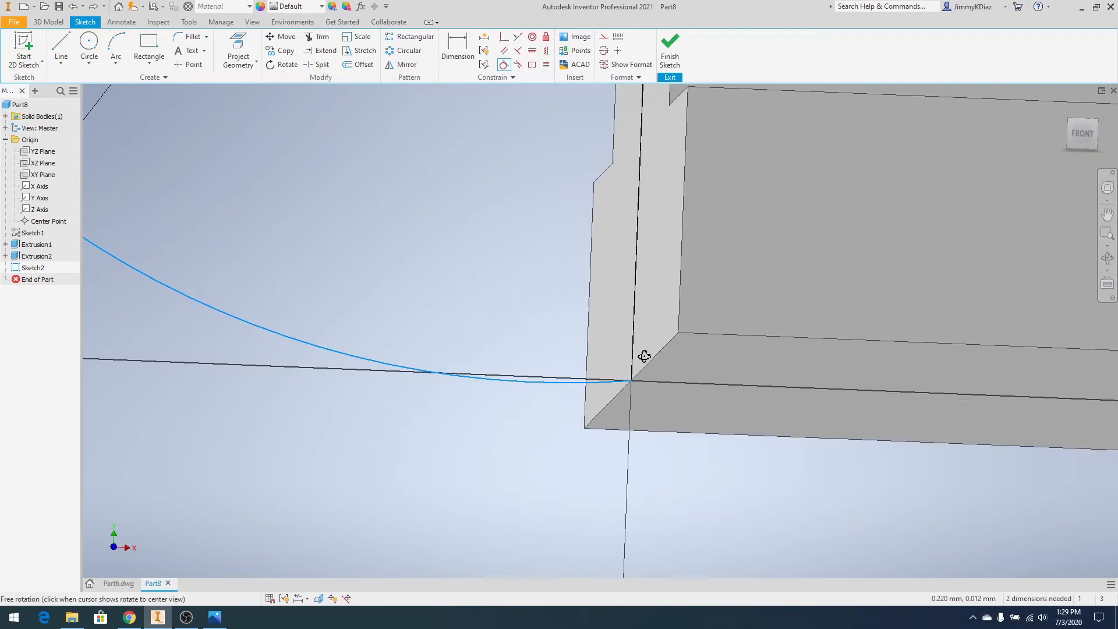
right_click(538, 315)
click(578, 315)
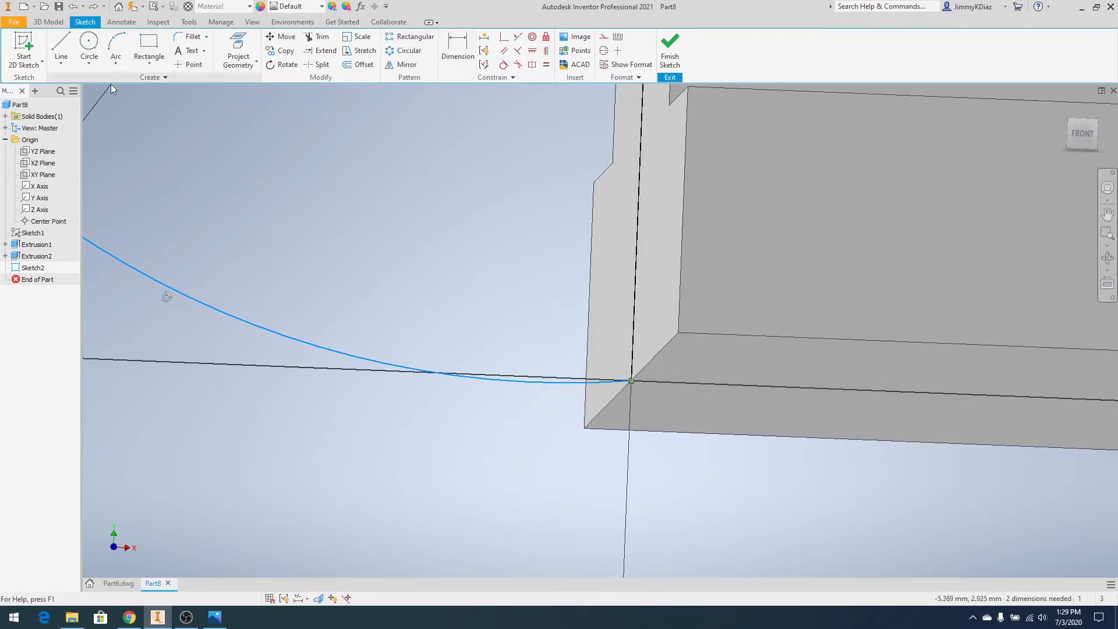
- Draw a horizontal construction line from the plate's lower-left corner along its bottom edge
click(62, 47)
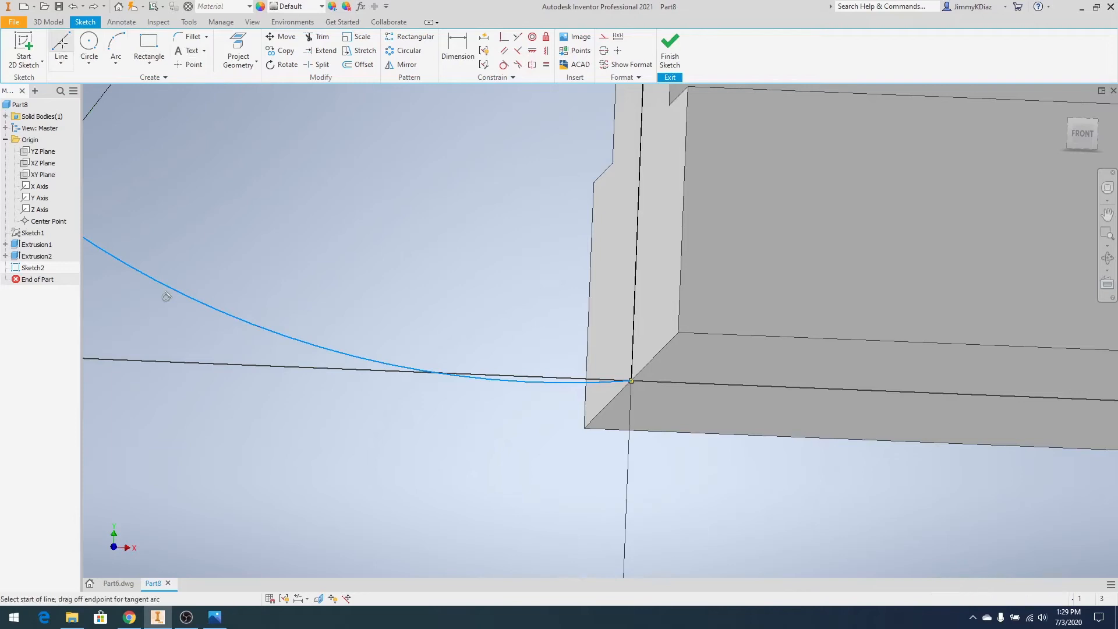
click(604, 37)
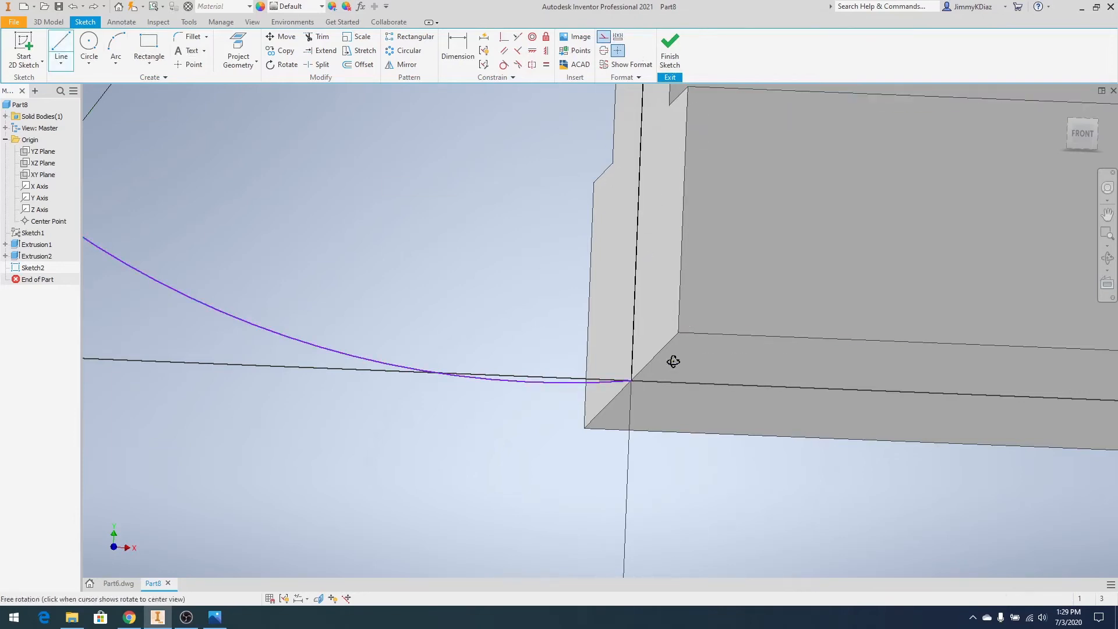
scroll(632, 378, down, 5)
middle_drag(659, 370, 706, 394)
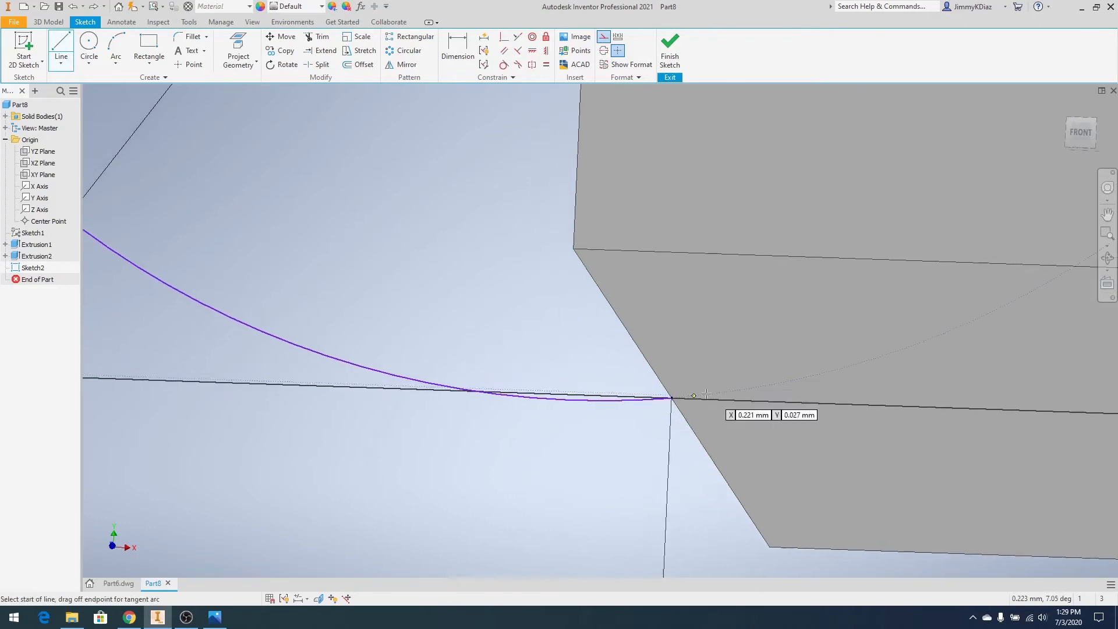
click(672, 398)
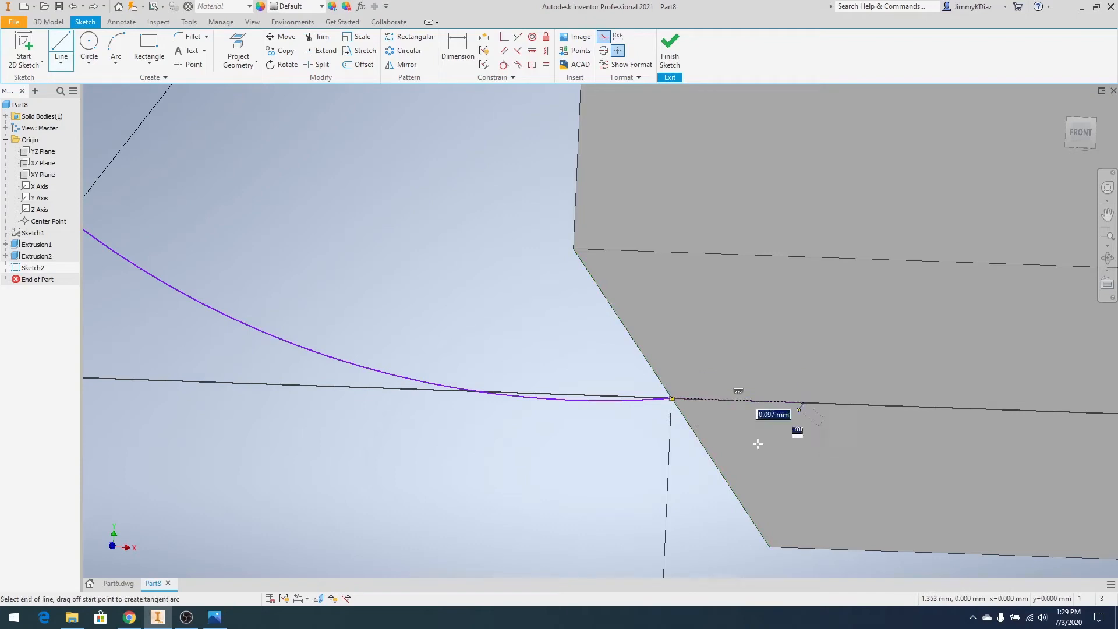
right_click(718, 461)
click(771, 459)
- Make the 9 mm arc tangent to the horizontal construction line at the plate's lower-left corner
shift+middle_drag(644, 424, 640, 378)
click(504, 66)
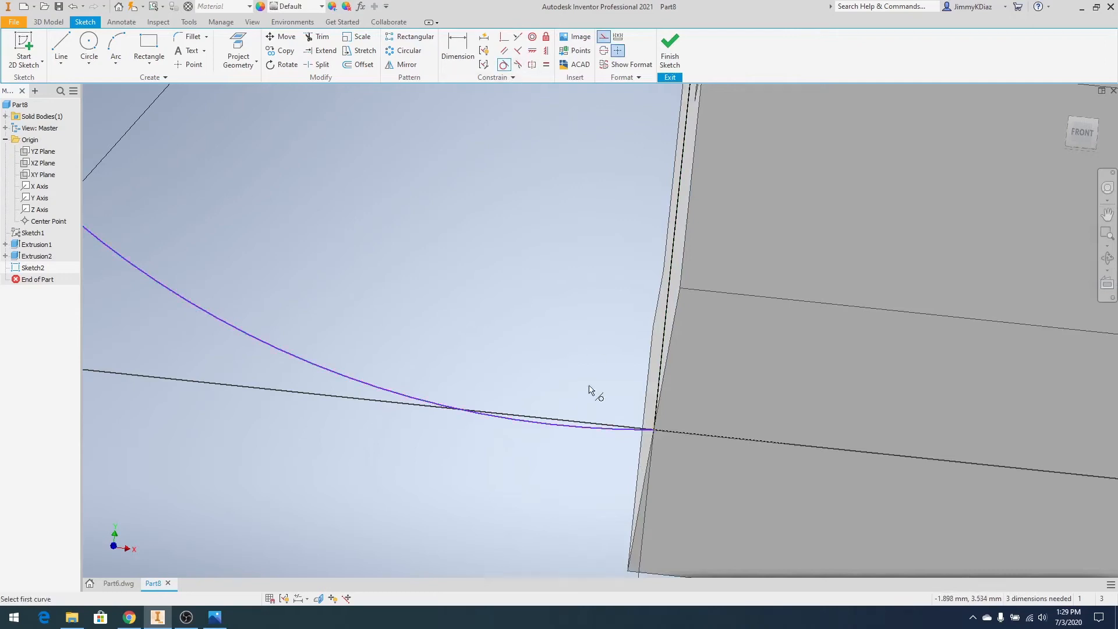
click(602, 429)
click(678, 436)
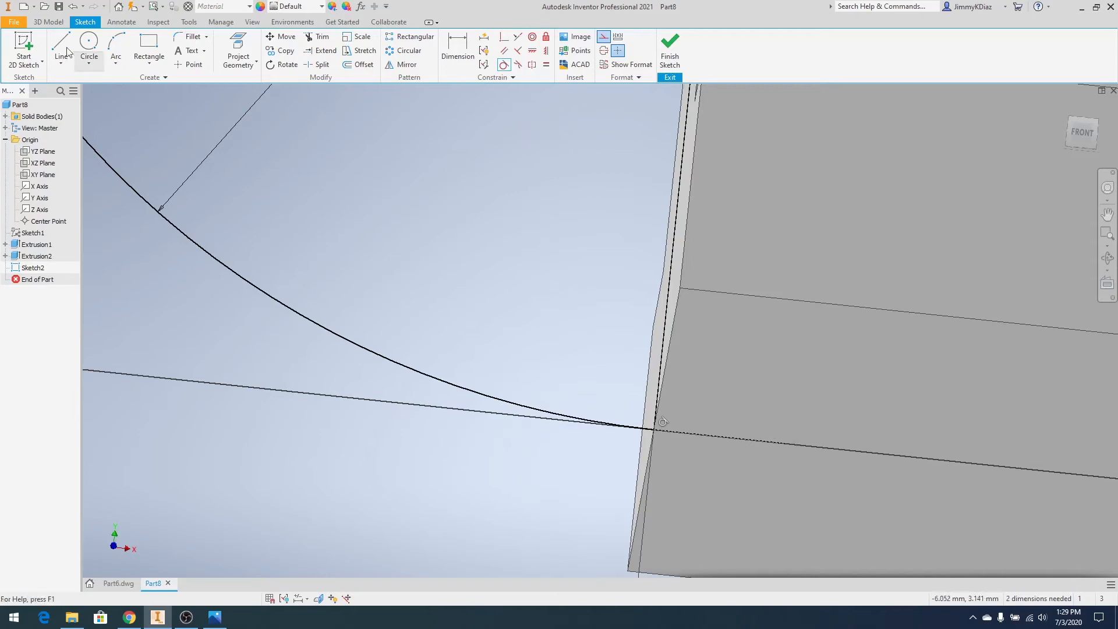
click(603, 38)
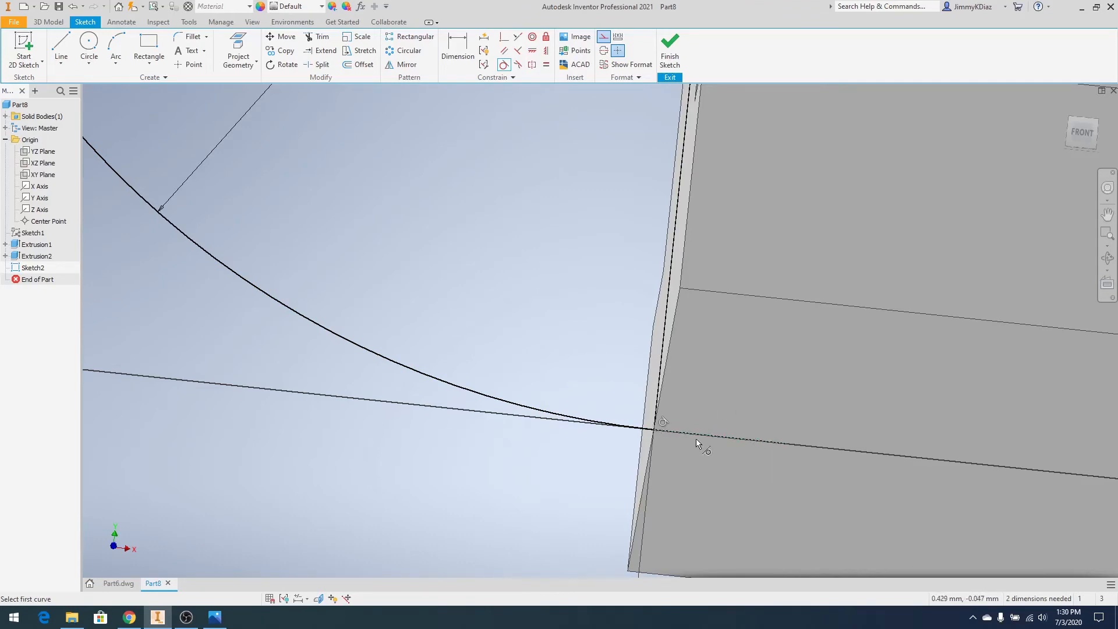
right_click(596, 318)
click(633, 320)
shift+middle_drag(633, 417, 568, 322)
right_click(629, 300)
key(Escape)
- Try to apply another tangent constraint between the 18 mm arc and the 9 mm arc
click(1090, 140)
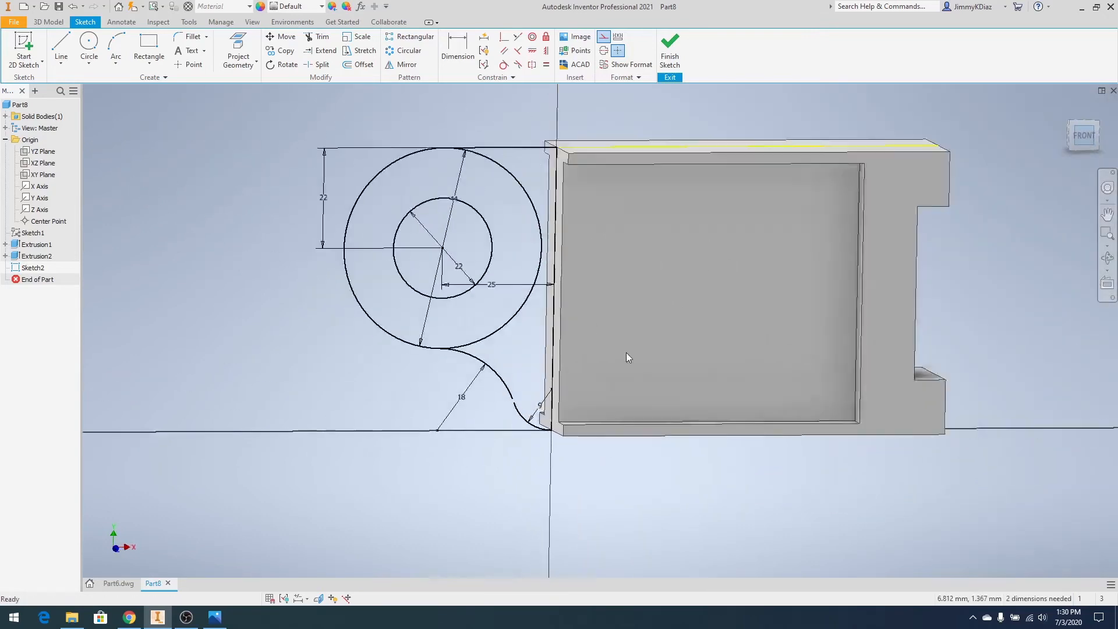
scroll(538, 426, down, 5)
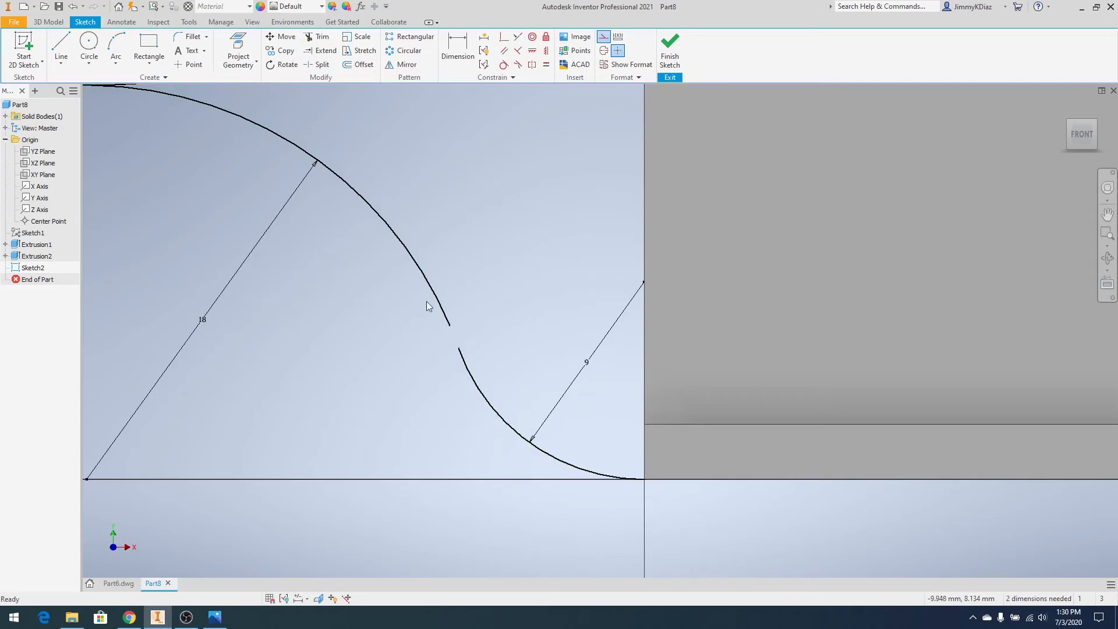
click(504, 64)
click(444, 310)
click(478, 386)
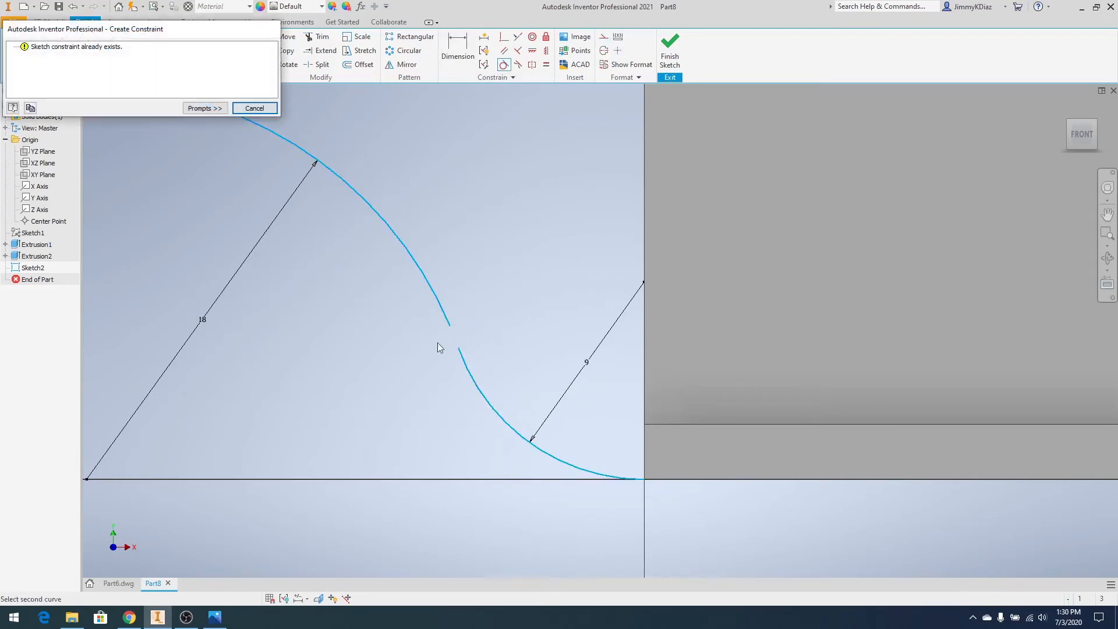
click(254, 108)
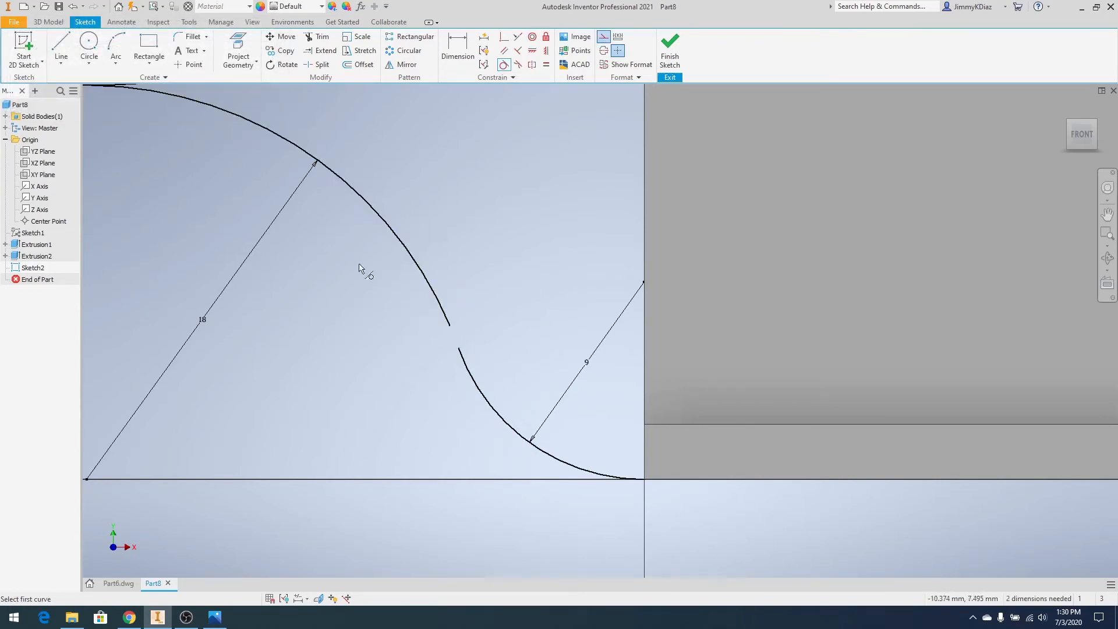
- Try bridging the gap between the two arcs' free ends with a line about 1.1 mm long, and delete it
click(61, 46)
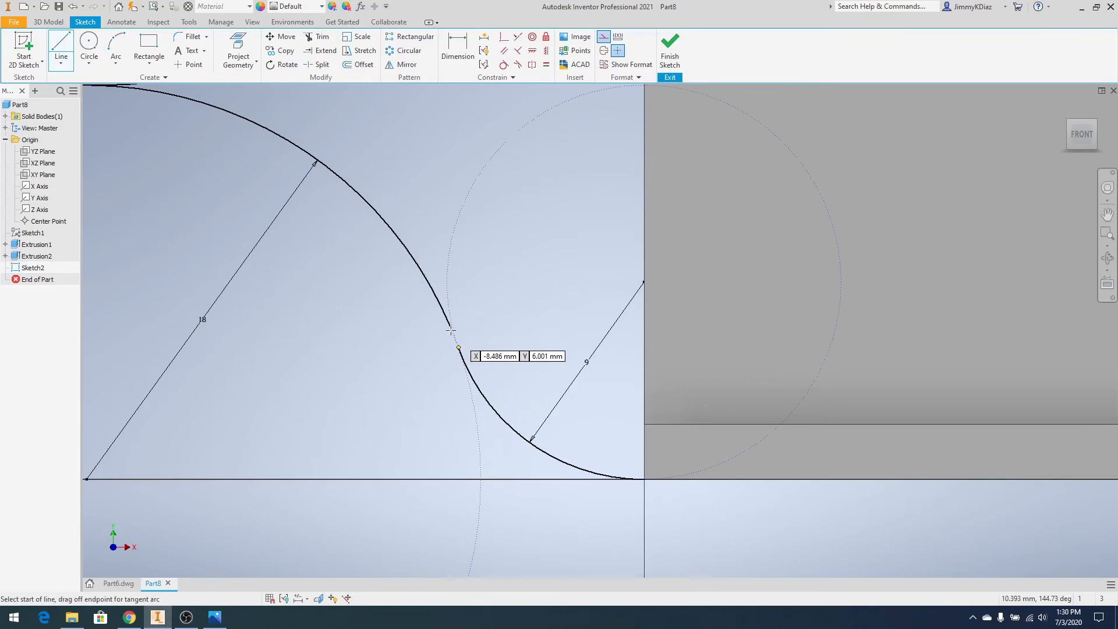
click(459, 347)
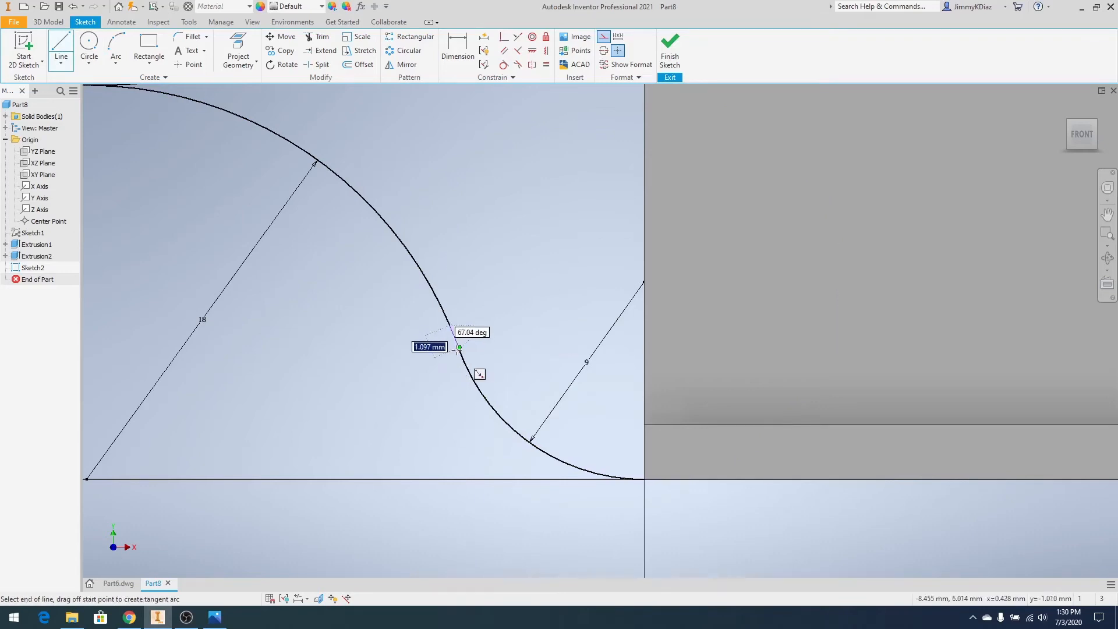
right_click(526, 334)
click(553, 337)
key(Escape)
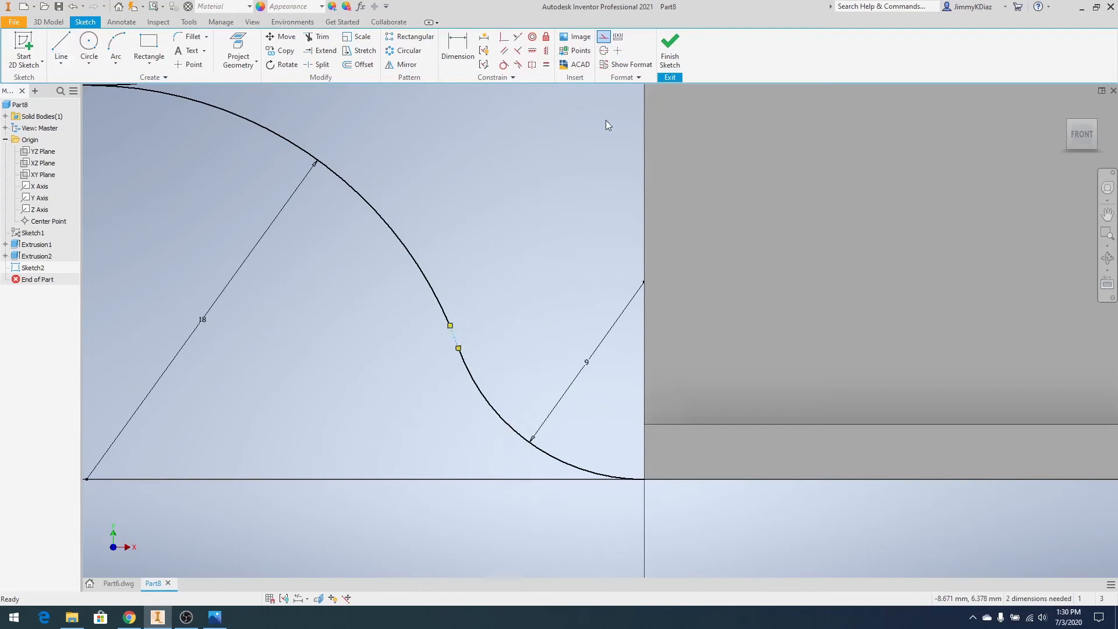
right_click(512, 289)
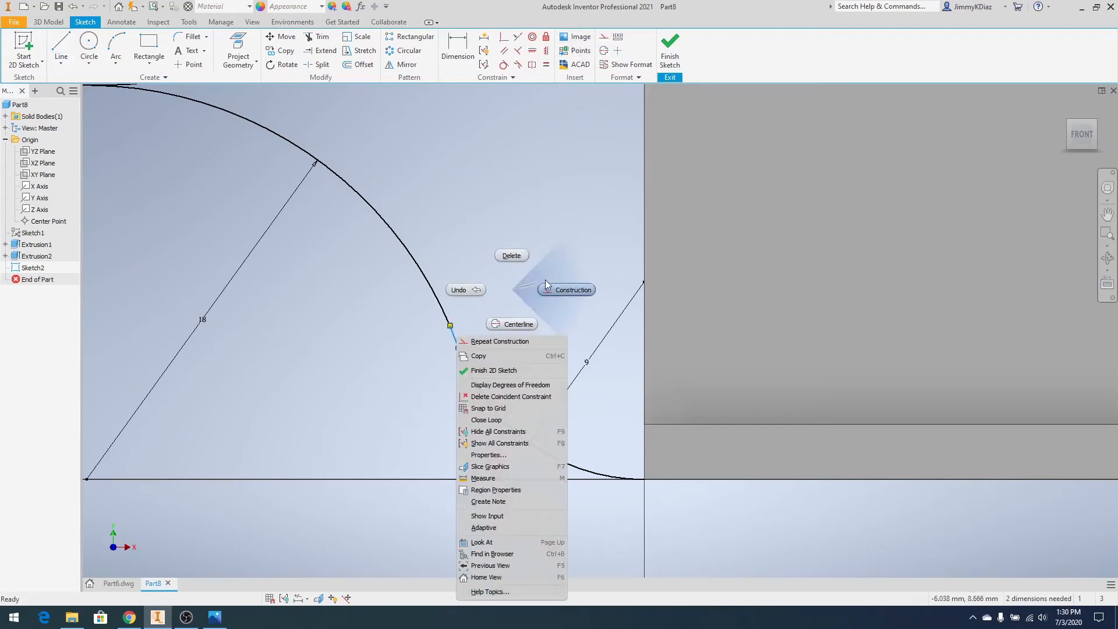
click(513, 255)
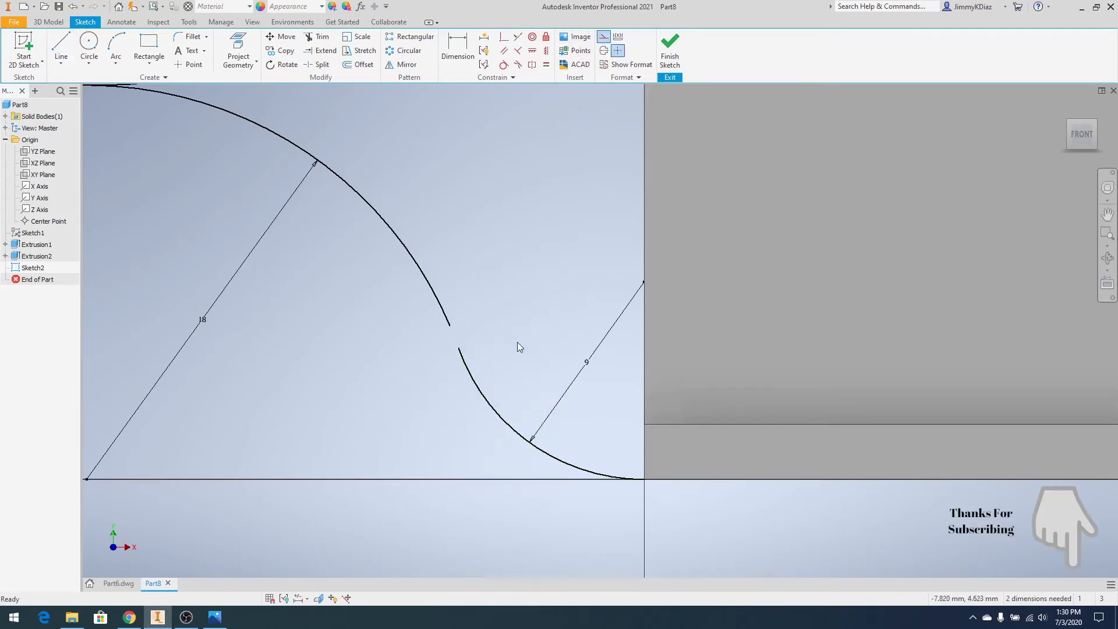
- Delete the 18 mm radius arc that starts at the outer circle's lowest point
scroll(551, 301, up, 2)
click(337, 185)
right_click(332, 195)
click(332, 162)
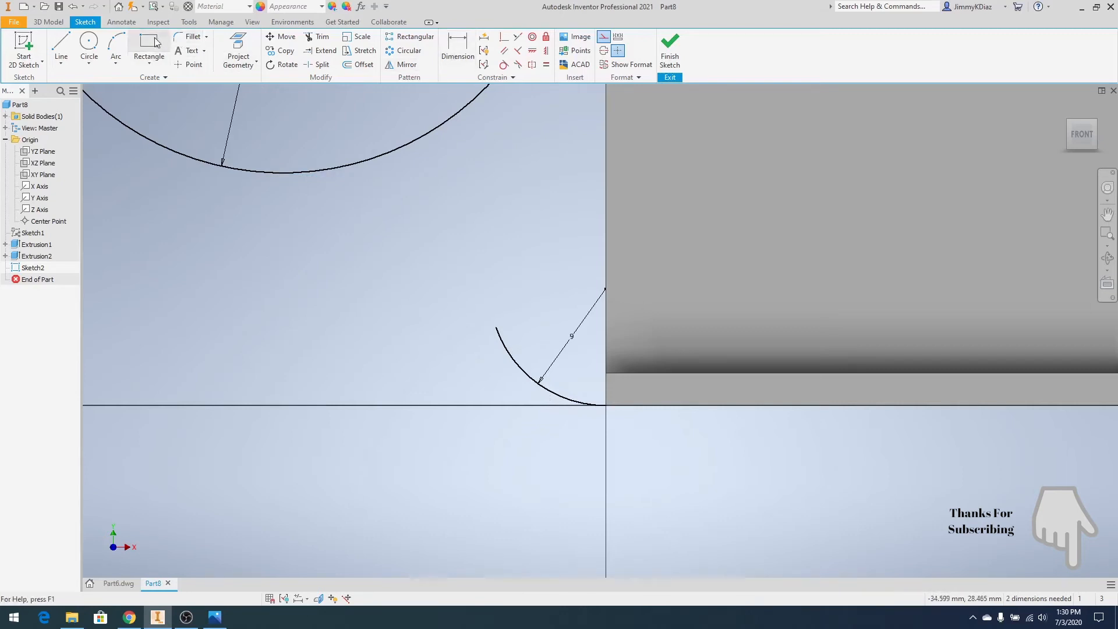
- Draw an 18 mm radius three-point arc from the 9 mm arc's free end to the outer circle's lowest point
click(115, 47)
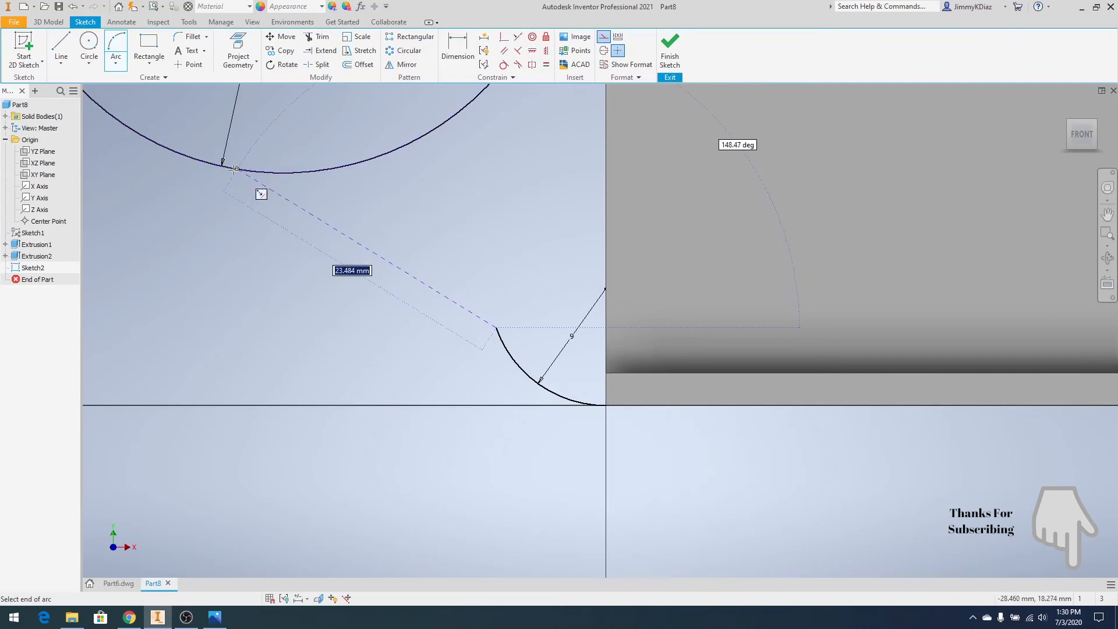
click(283, 173)
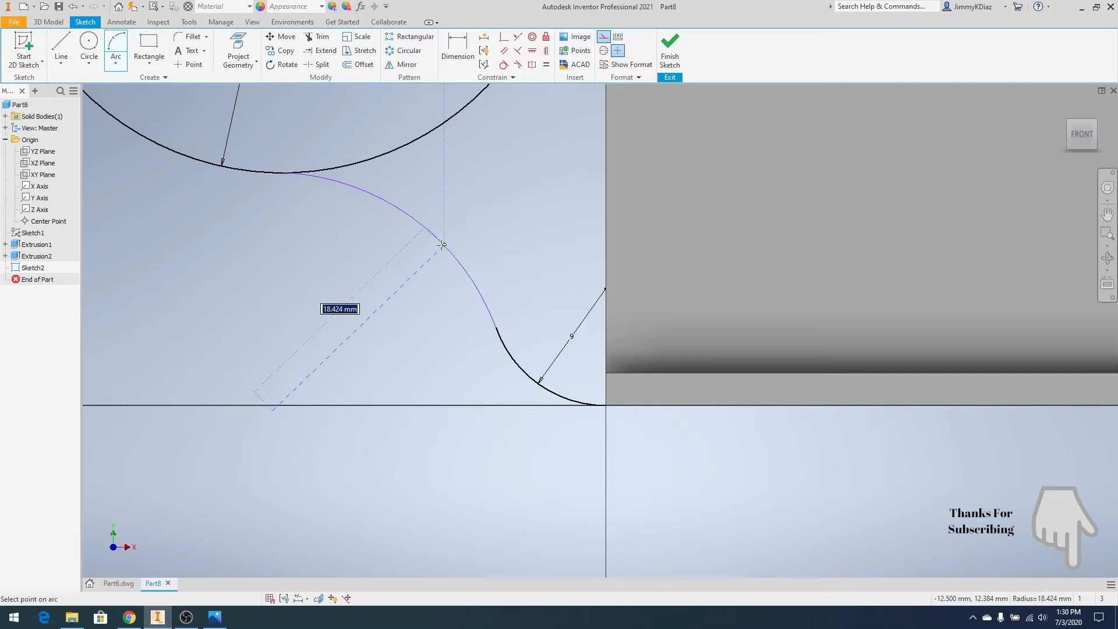
text(18)
key(Return)
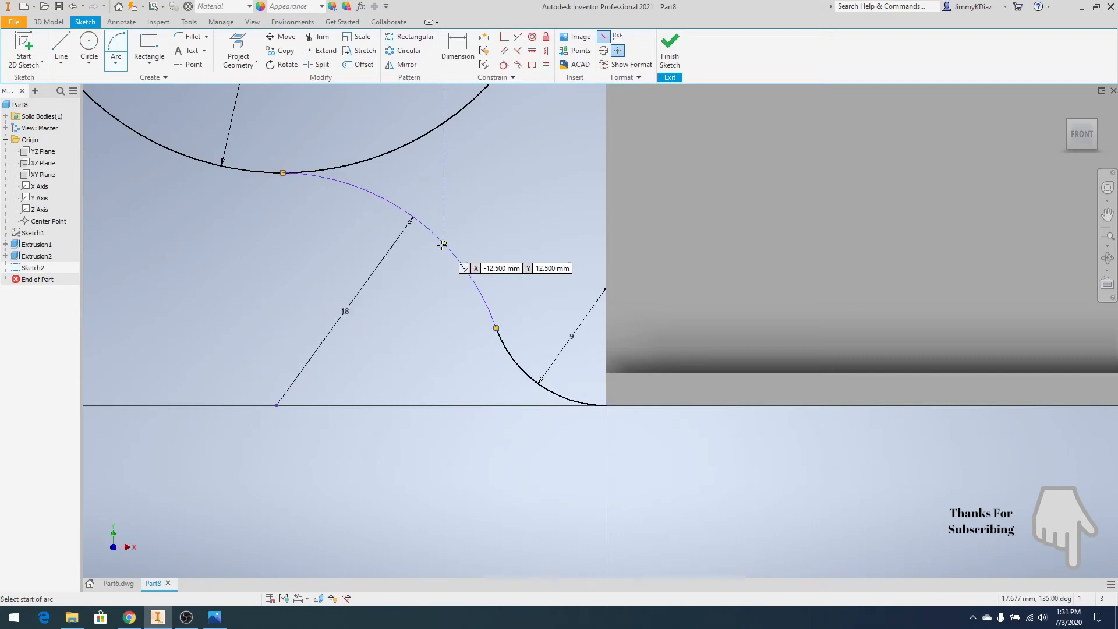
- Change the 18 mm radius arc from construction to normal geometry and turn off construction mode
right_click(371, 333)
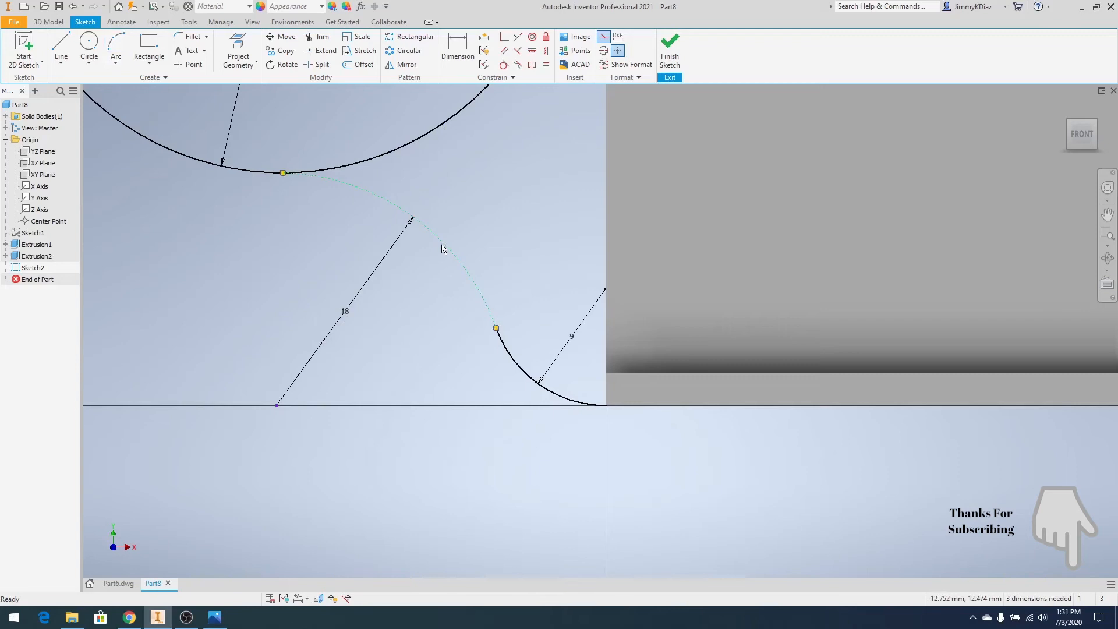
click(603, 36)
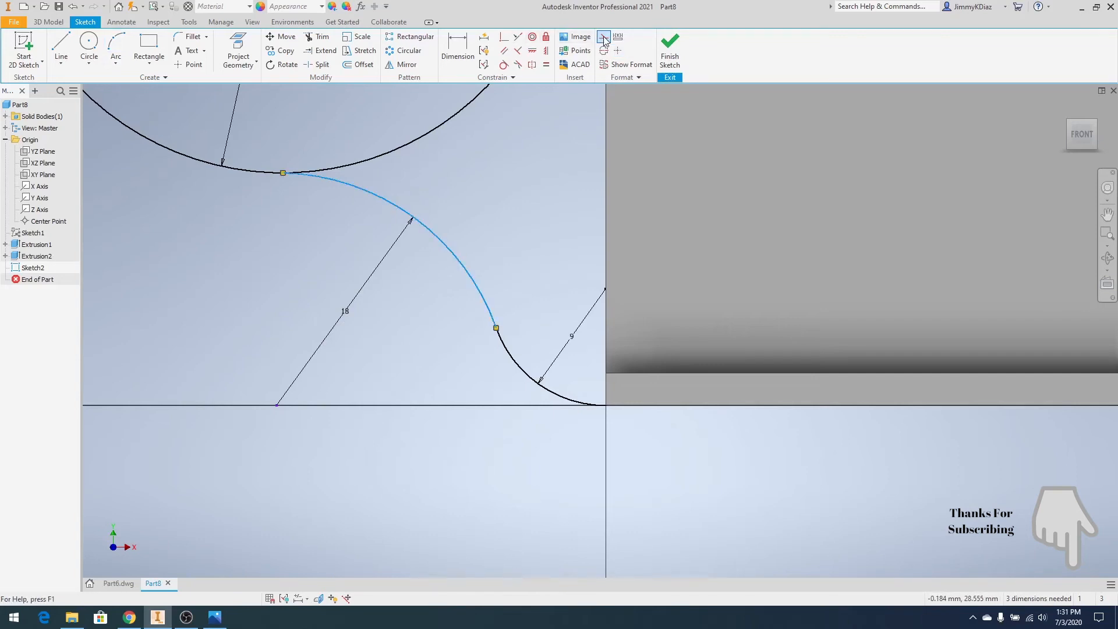
right_click(516, 194)
click(526, 182)
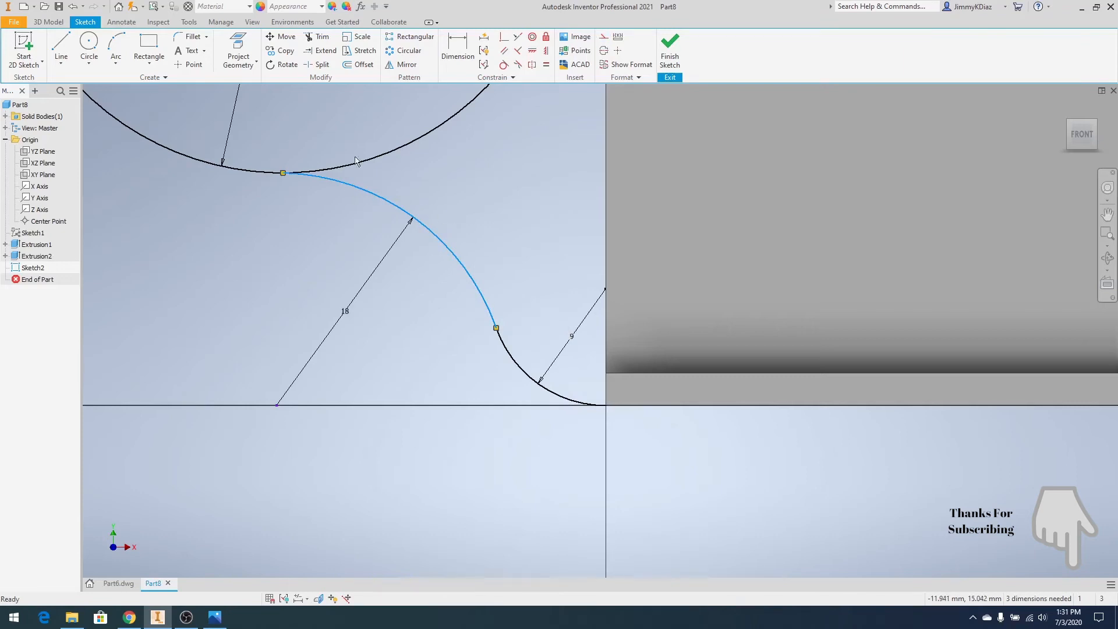
- Make the 18 mm arc tangent to the outer circle at its lowest point and to the 9 mm arc
click(504, 65)
click(266, 172)
click(324, 184)
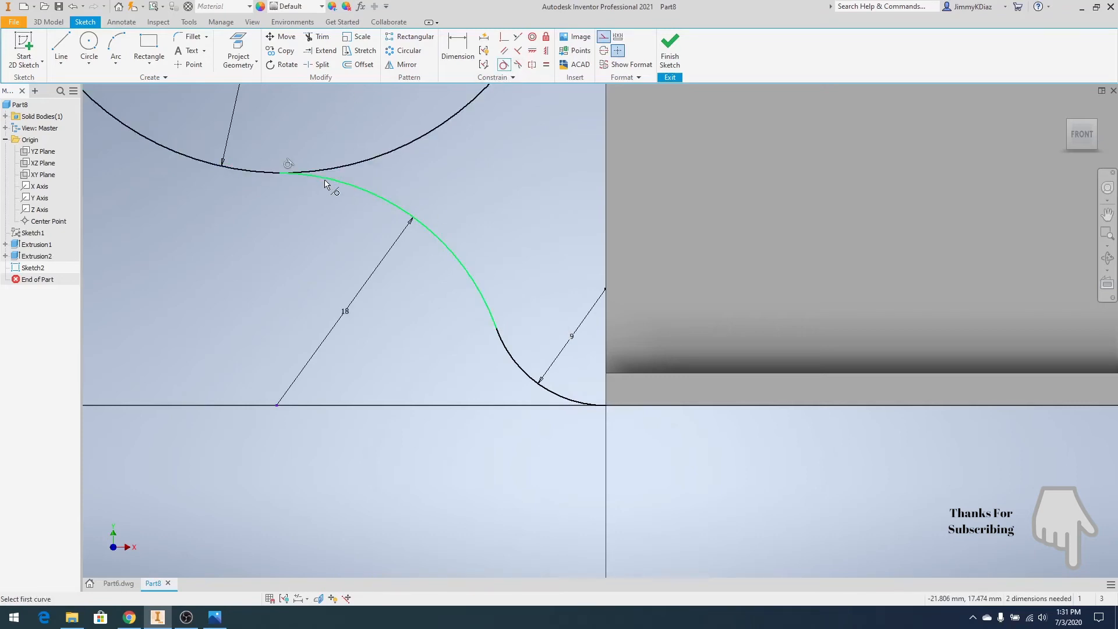
click(477, 291)
click(499, 345)
right_click(381, 318)
click(449, 296)
- Trim away the portion of the outer circle that faces the plate, between the 18 mm arc and the upper line
scroll(529, 371, up, 2)
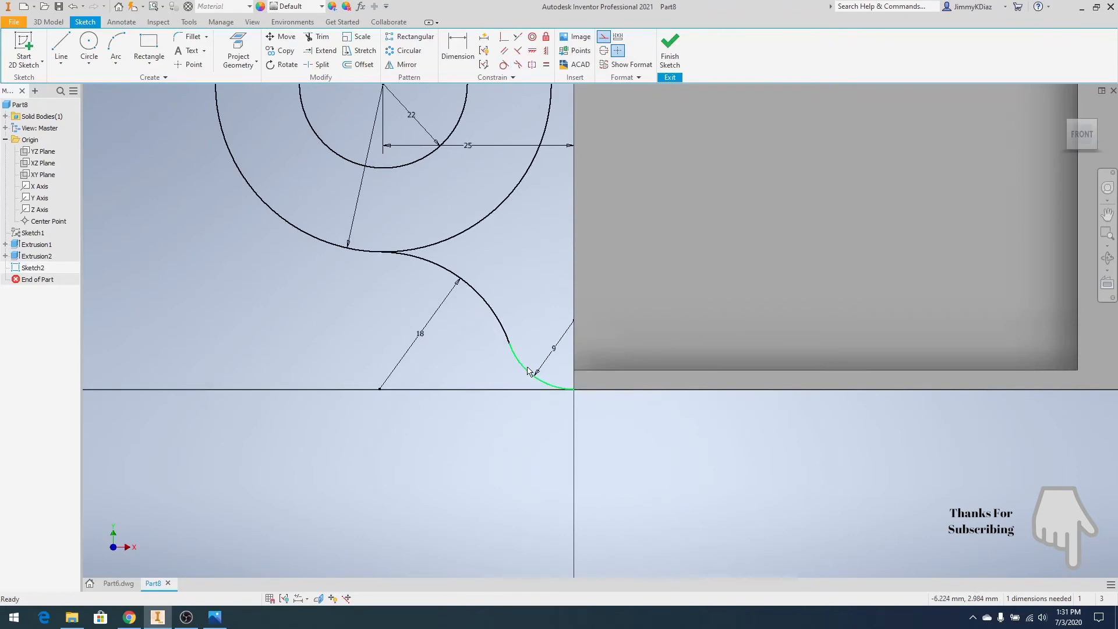
scroll(488, 385, up, 2)
scroll(491, 318, down, 3)
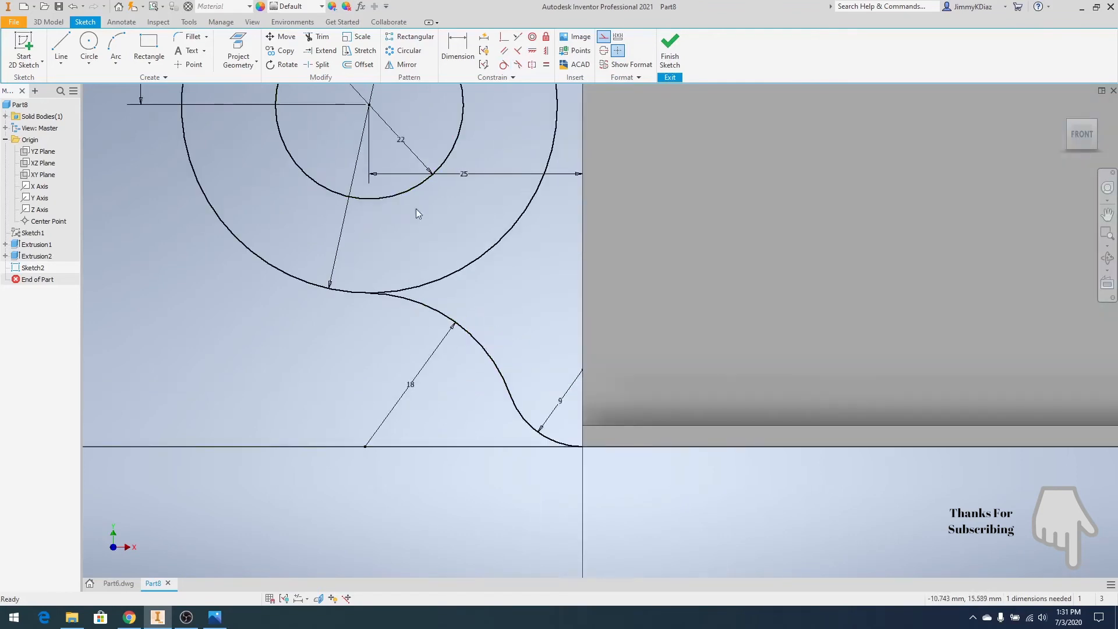
click(318, 36)
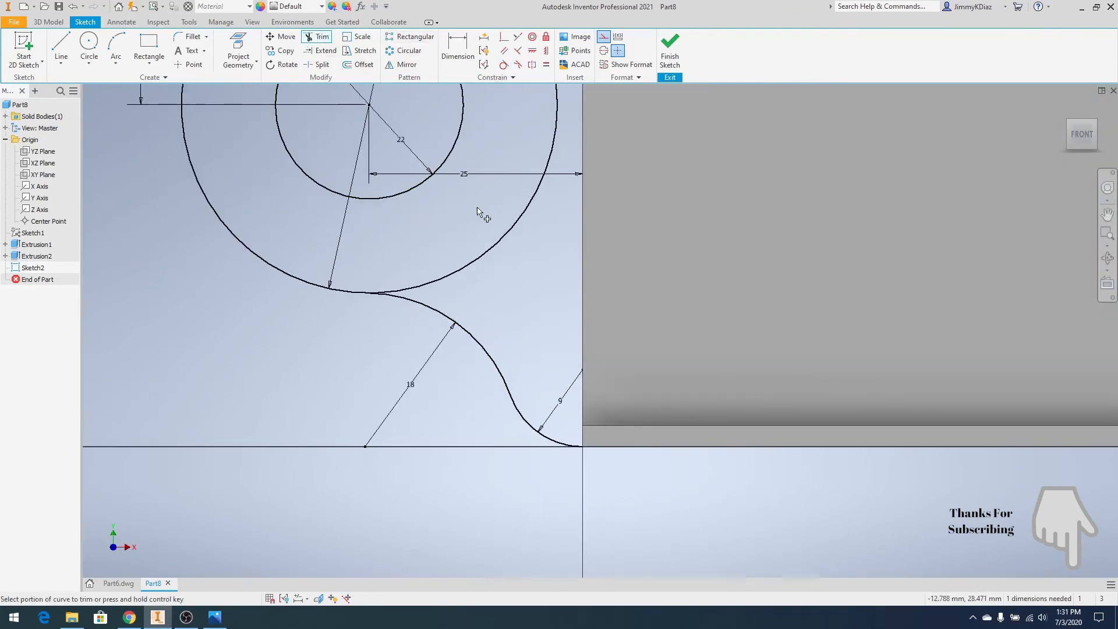
click(494, 246)
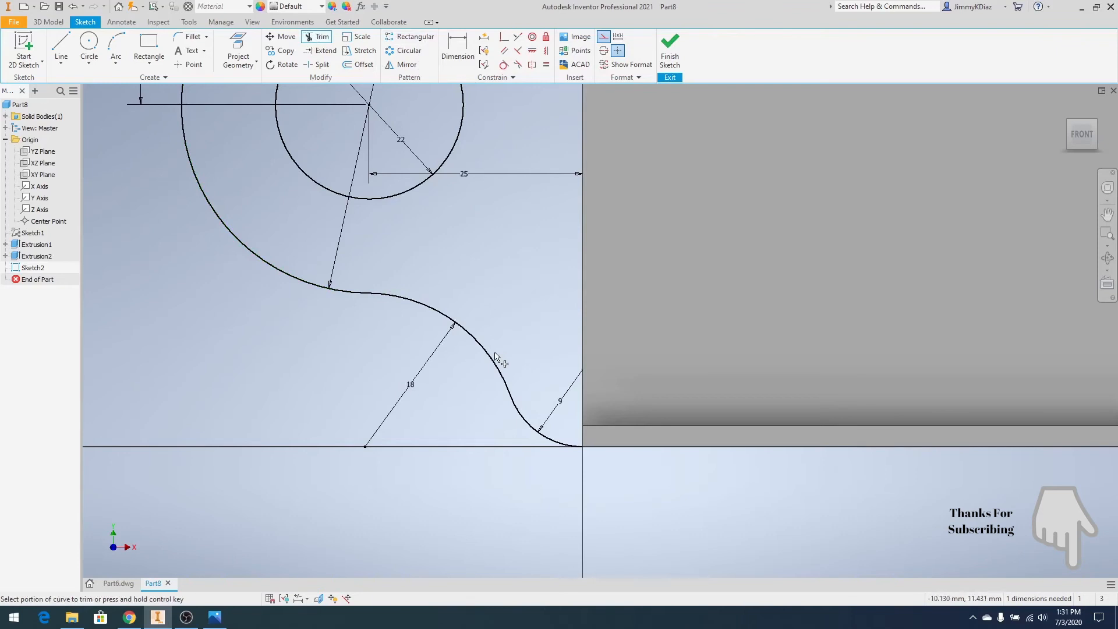
scroll(496, 354, up, 2)
scroll(494, 358, up, 2)
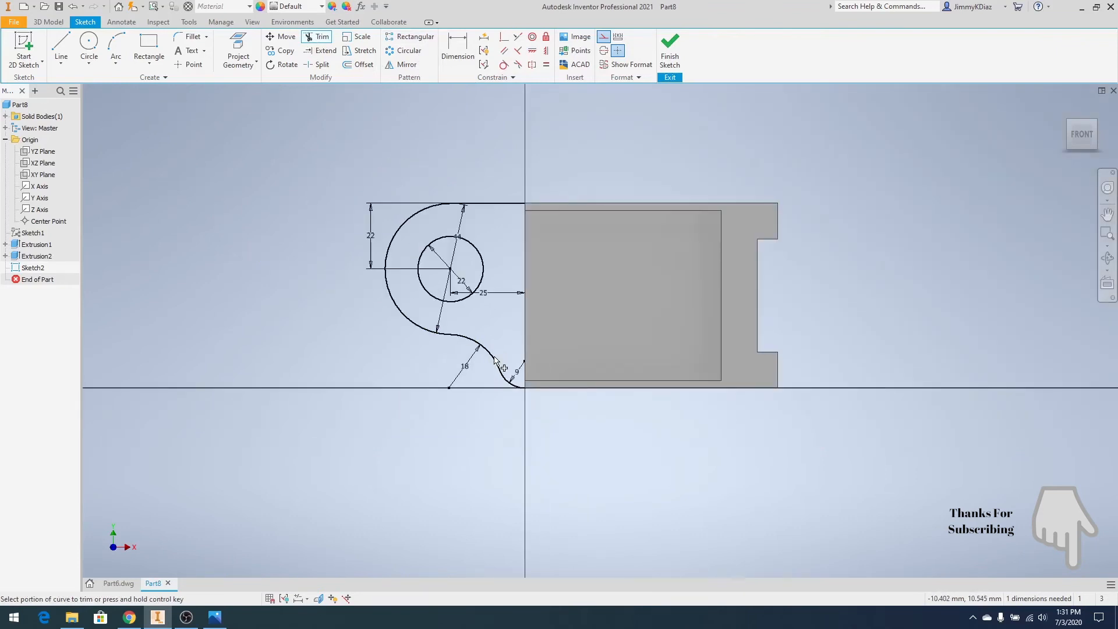
right_click(498, 285)
click(547, 324)
- Check the slot dimensions in the Part6 drawing, and slice the part's graphics at the sketch plane
click(447, 313)
shift+middle_drag(473, 287, 460, 306)
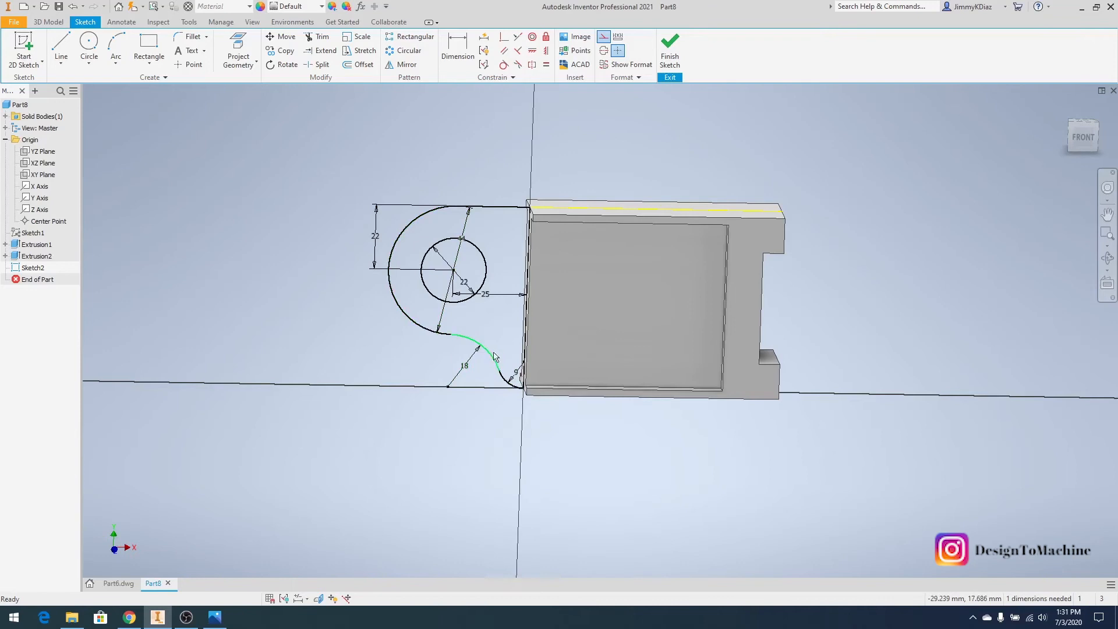
scroll(448, 311, down, 2)
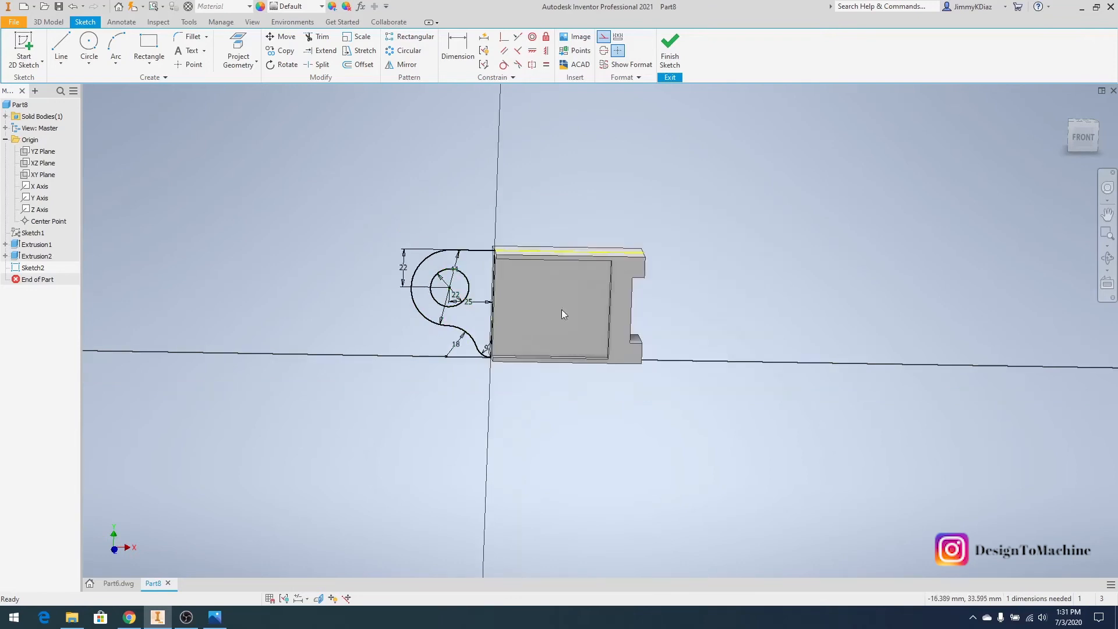
click(1083, 138)
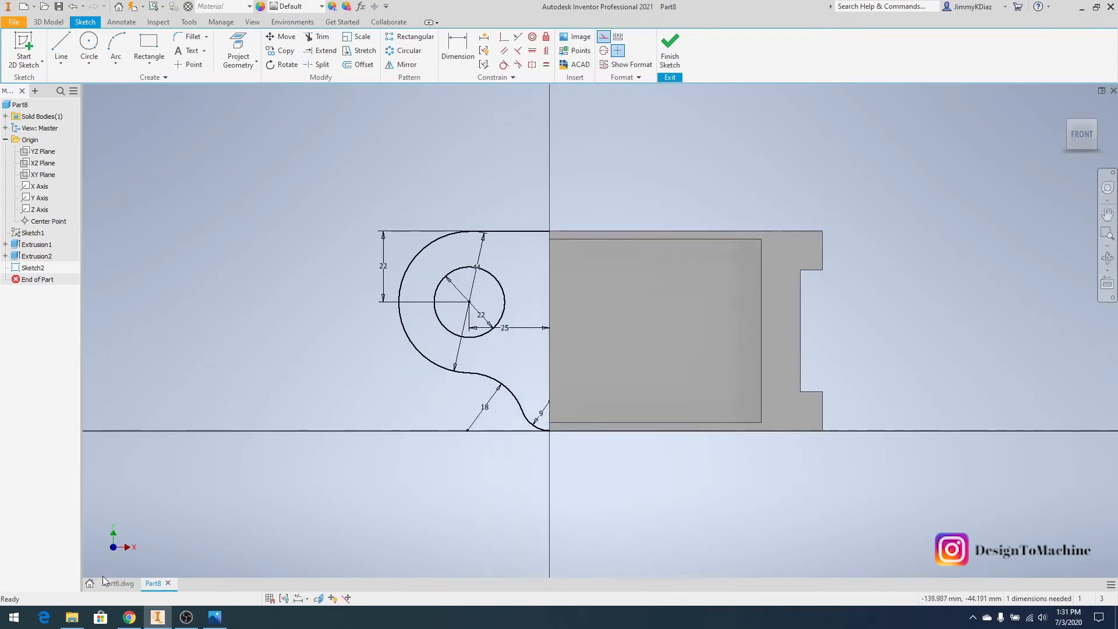
click(116, 583)
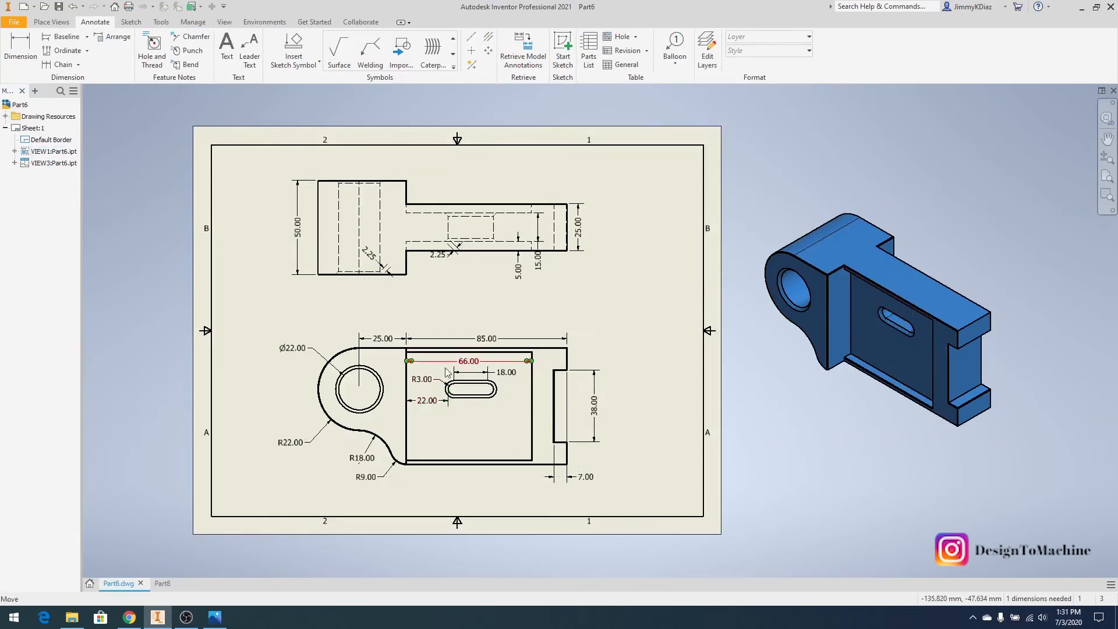
click(162, 583)
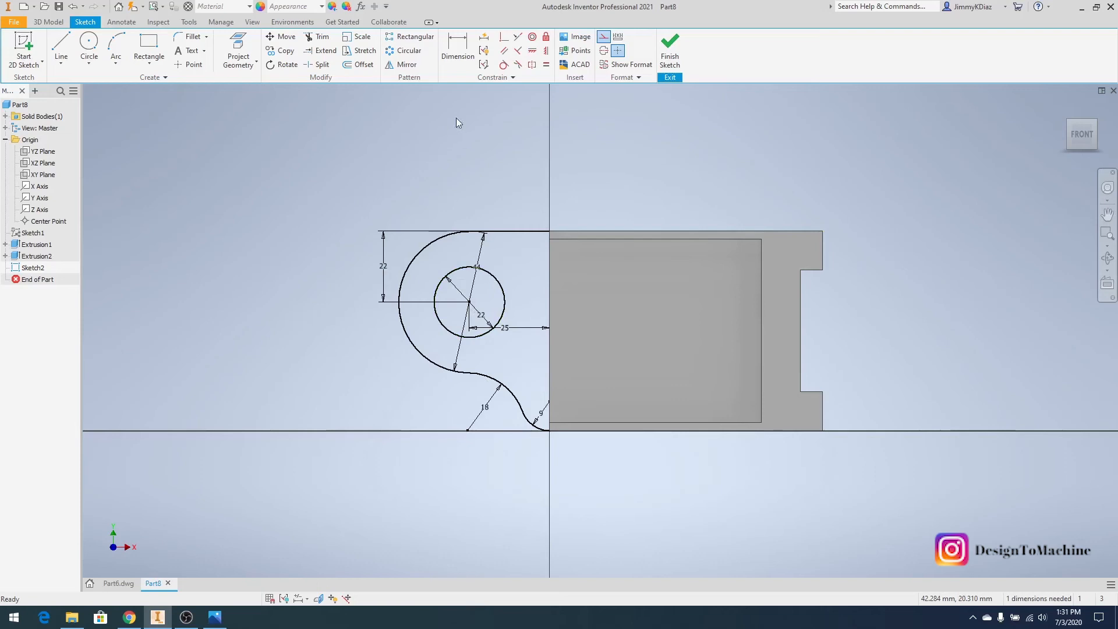
click(319, 600)
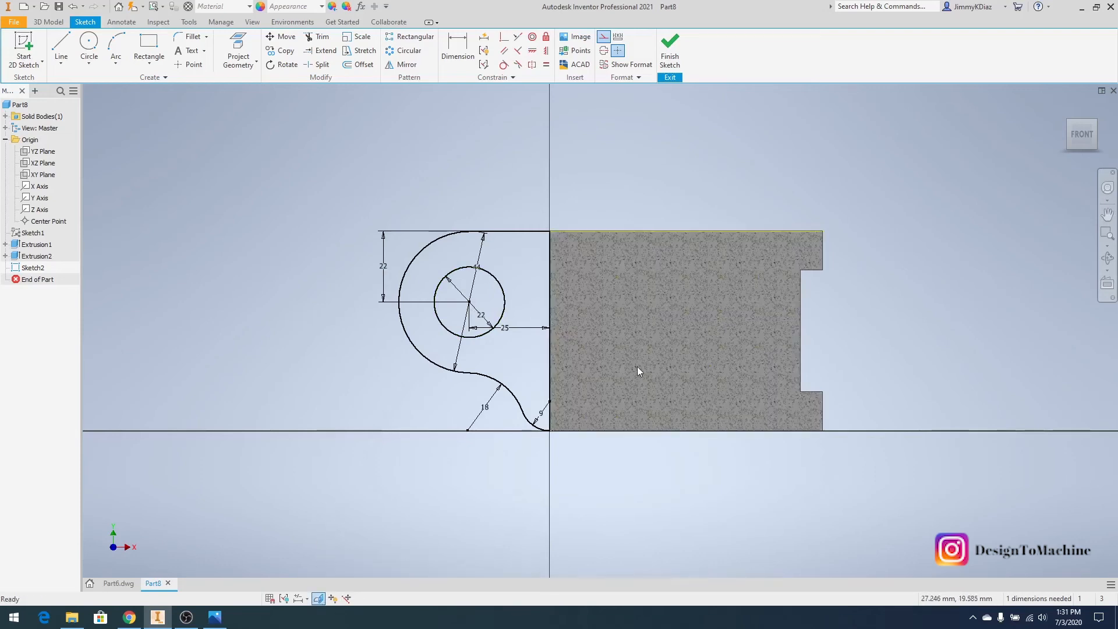
- Draw a 6 mm diameter circle on the plate, level with the ring's centre and about 11 mm from the plate's left edge
click(89, 44)
scroll(633, 309, up, 7)
scroll(349, 300, down, 4)
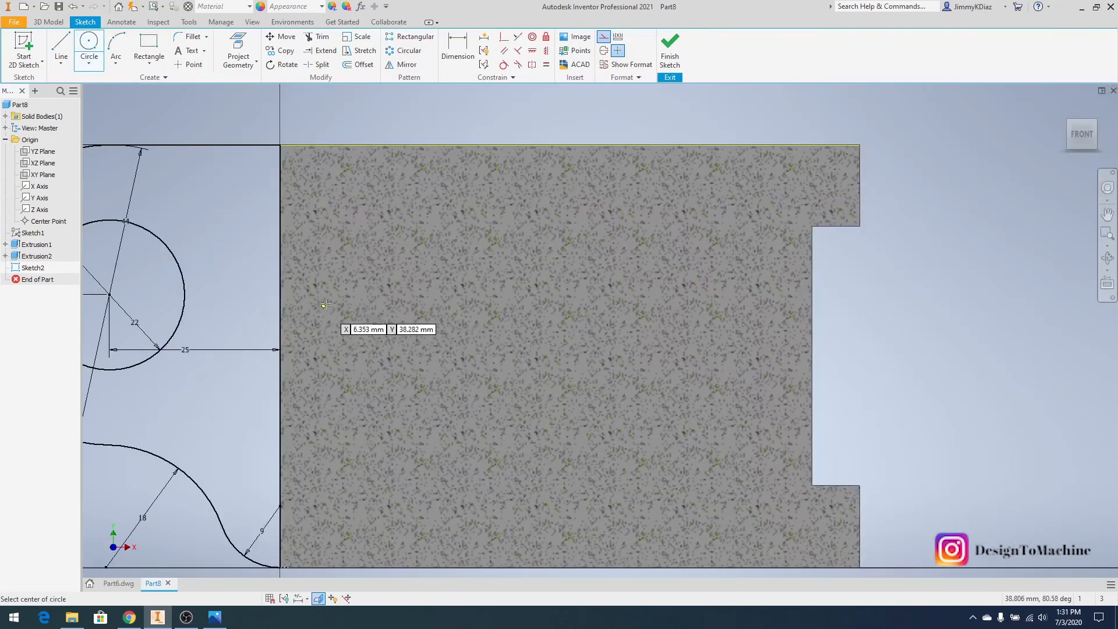
click(357, 295)
text(6)
key(Tab)
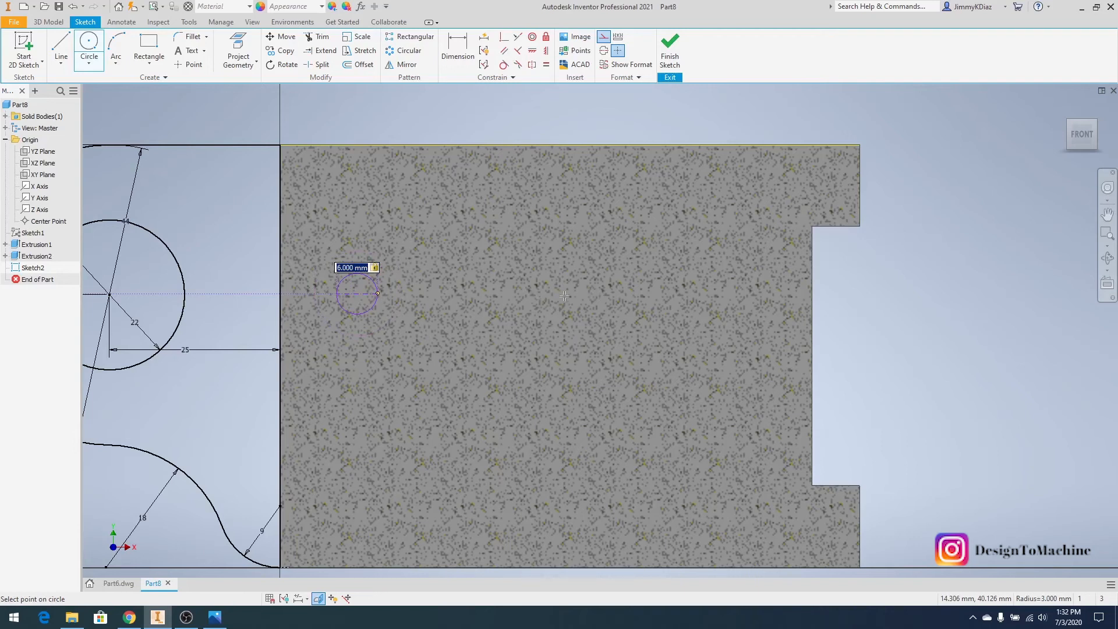
click(517, 294)
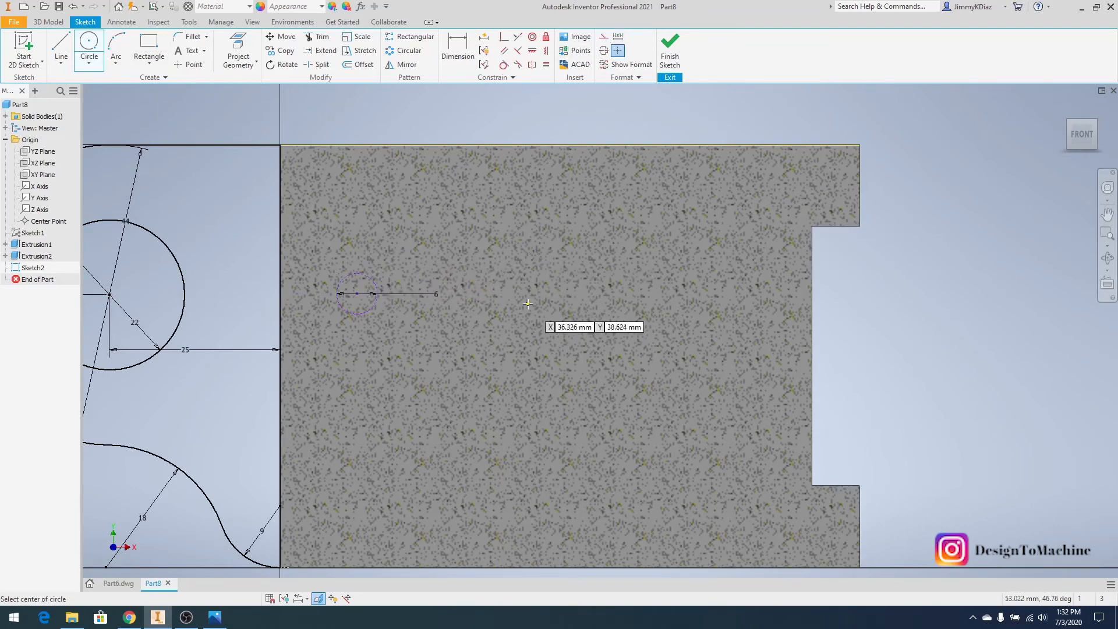
- Draw a second 6 mm circle about 29 mm right of the first at the same height, and make the first circle normal geometry
click(556, 296)
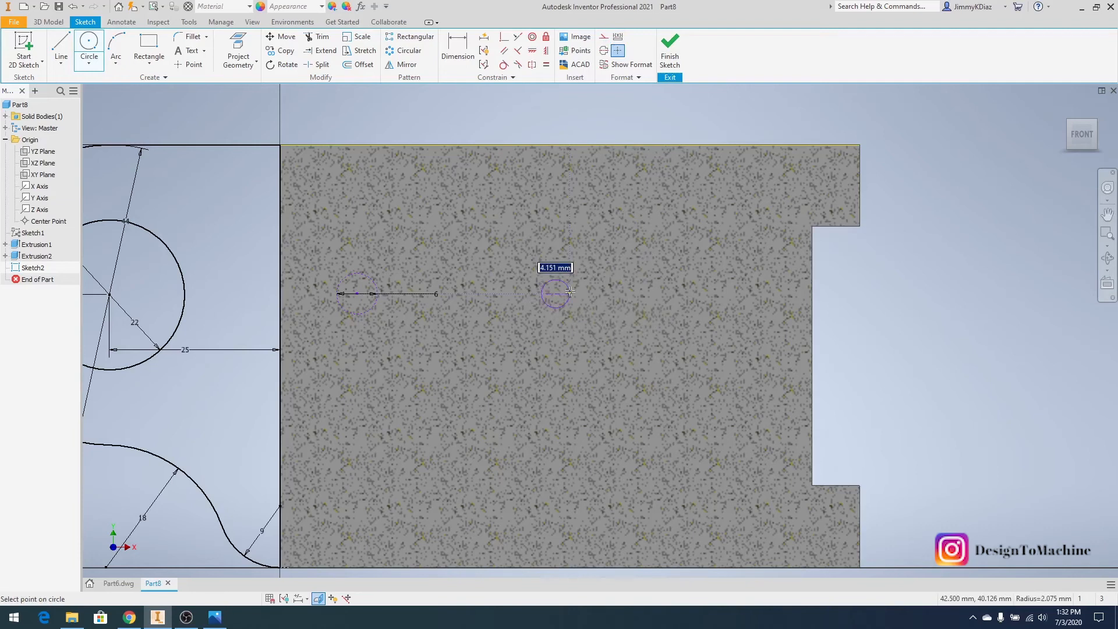
click(574, 301)
right_click(479, 204)
click(520, 204)
right_click(368, 278)
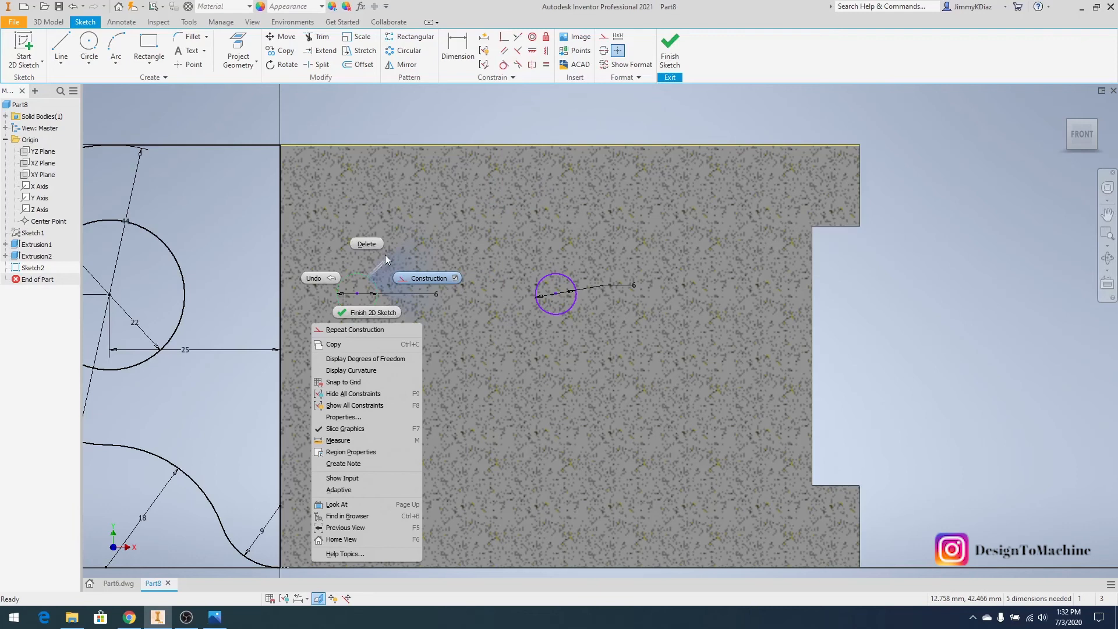
click(407, 278)
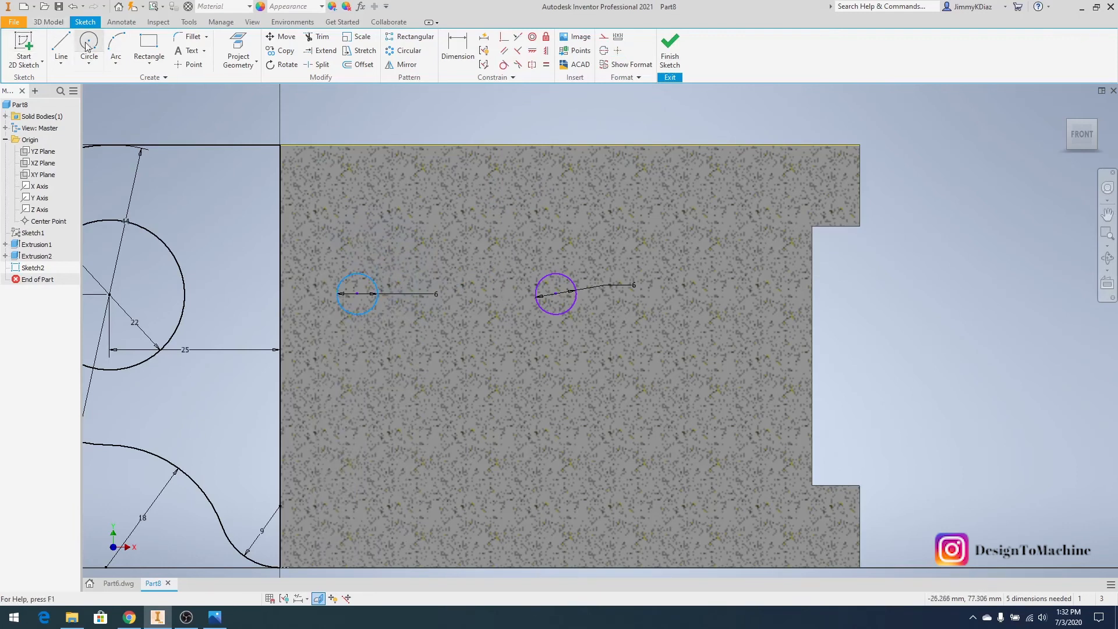
- Connect the two 6 mm circles with horizontal lines between their highest points and between their lowest points
click(60, 44)
click(357, 273)
double_click(554, 273)
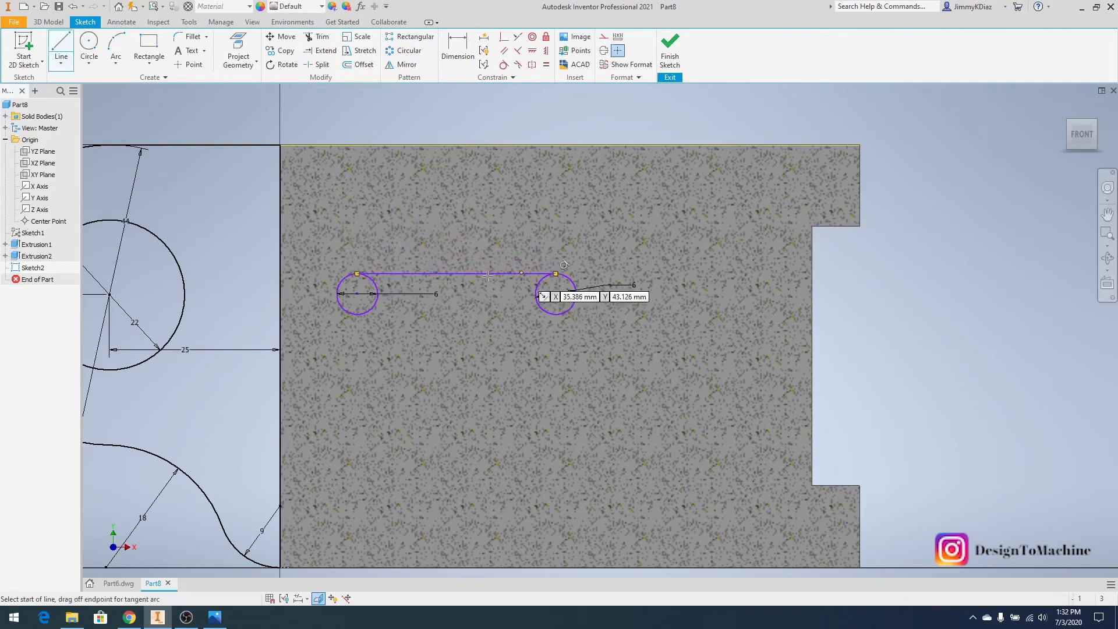
click(366, 315)
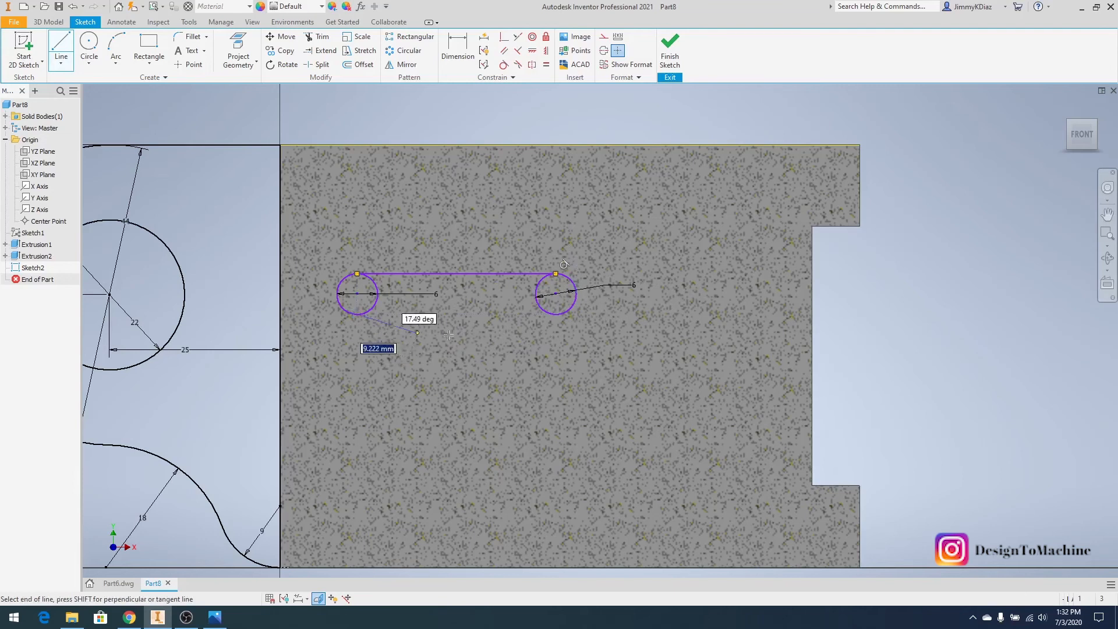
double_click(554, 315)
right_click(469, 246)
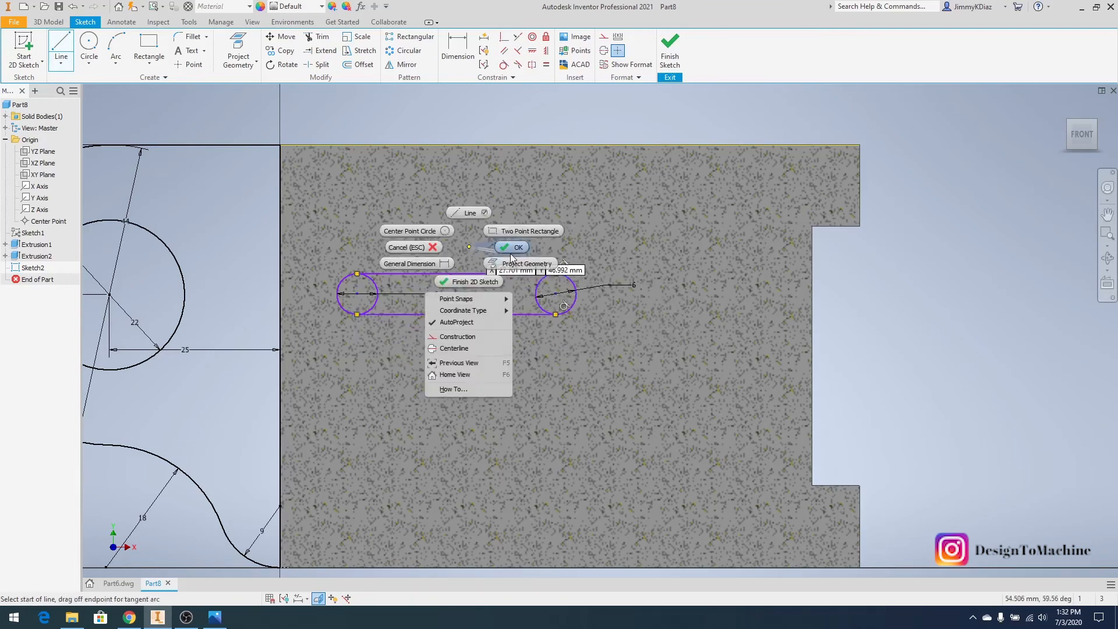
click(510, 250)
- Make the left 6 mm circle tangent to both slot lines, and check the sketch's constraints
click(504, 65)
click(376, 290)
click(375, 275)
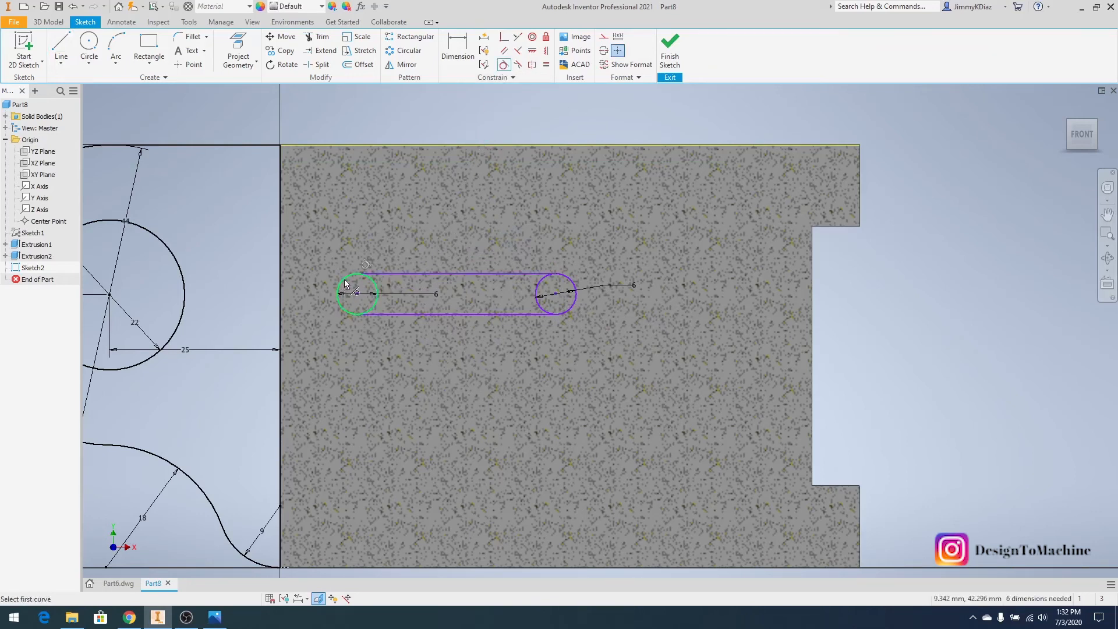
click(384, 315)
click(340, 307)
right_click(475, 207)
click(506, 205)
key(F8)
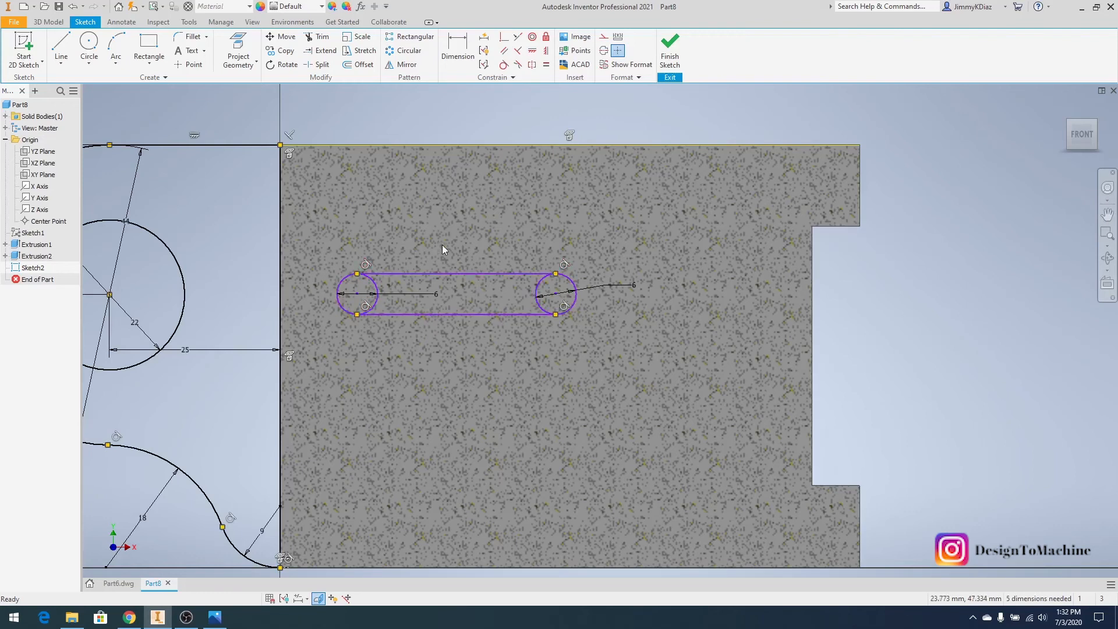
key(F9)
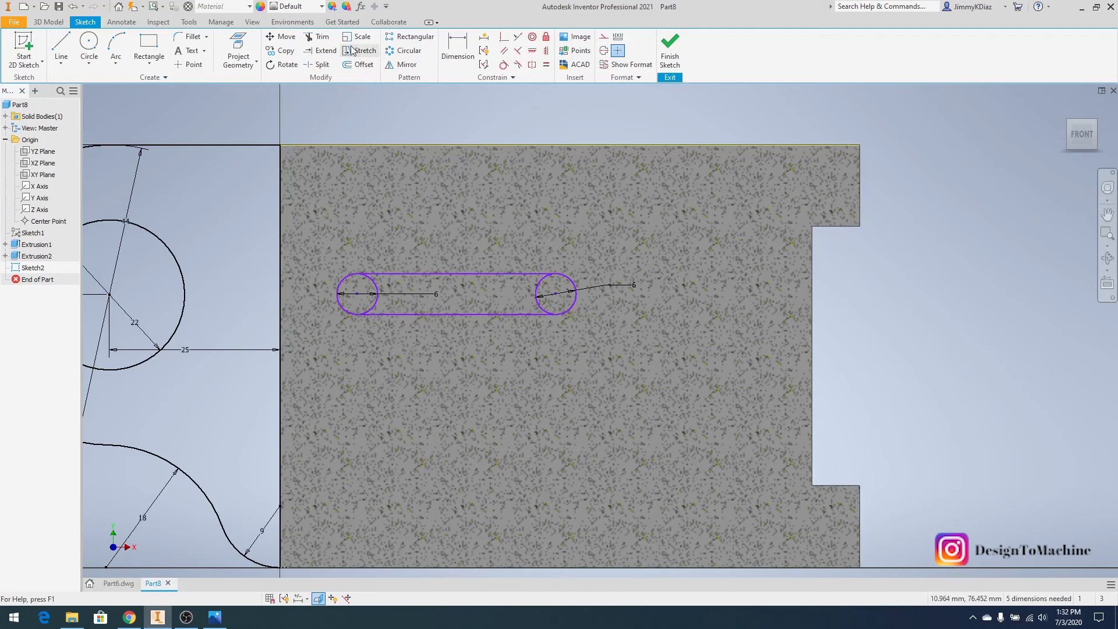
- Trim the inner halves of both 6 mm circles to leave the slot outline
click(320, 39)
click(375, 299)
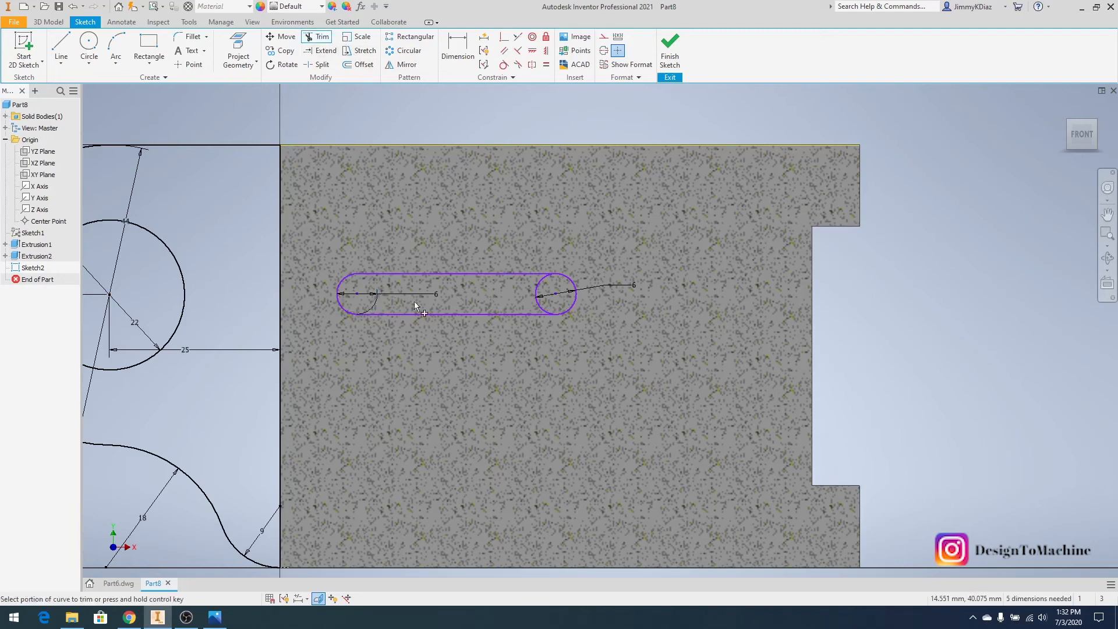
click(535, 301)
right_click(429, 232)
click(470, 233)
- Dimension the slot's left arc centre 22 mm from the plate's left edge
click(469, 49)
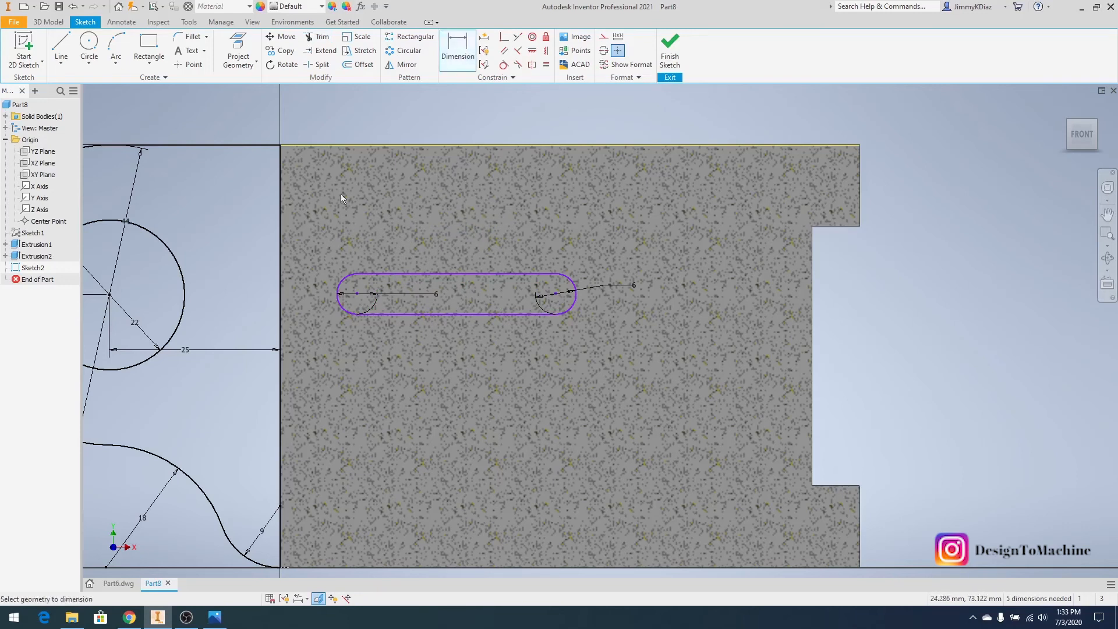
click(281, 278)
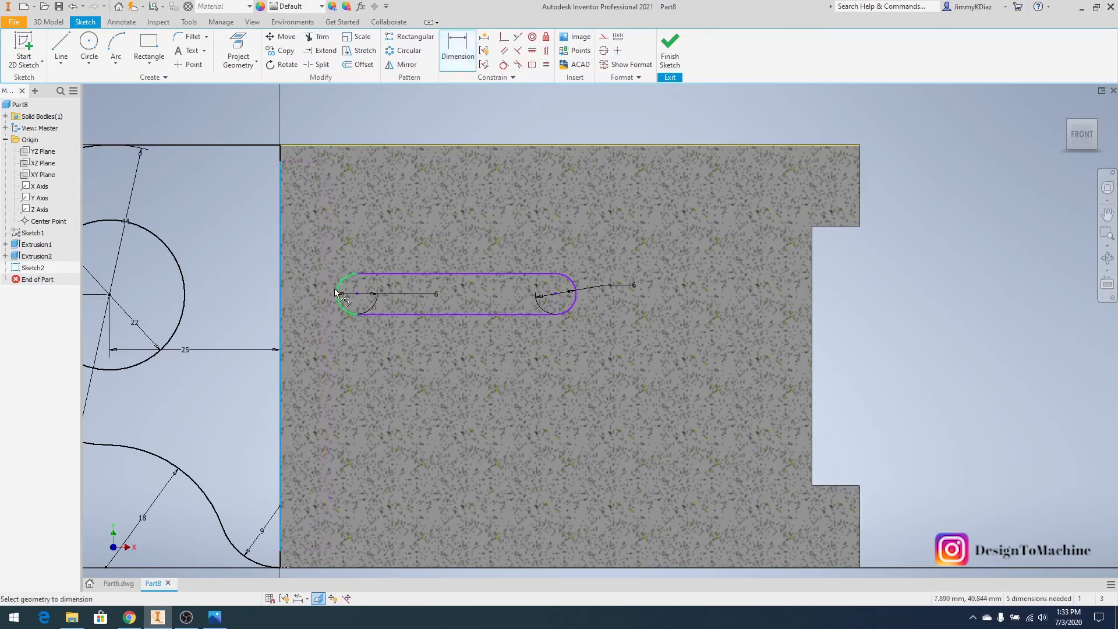
click(338, 295)
click(319, 360)
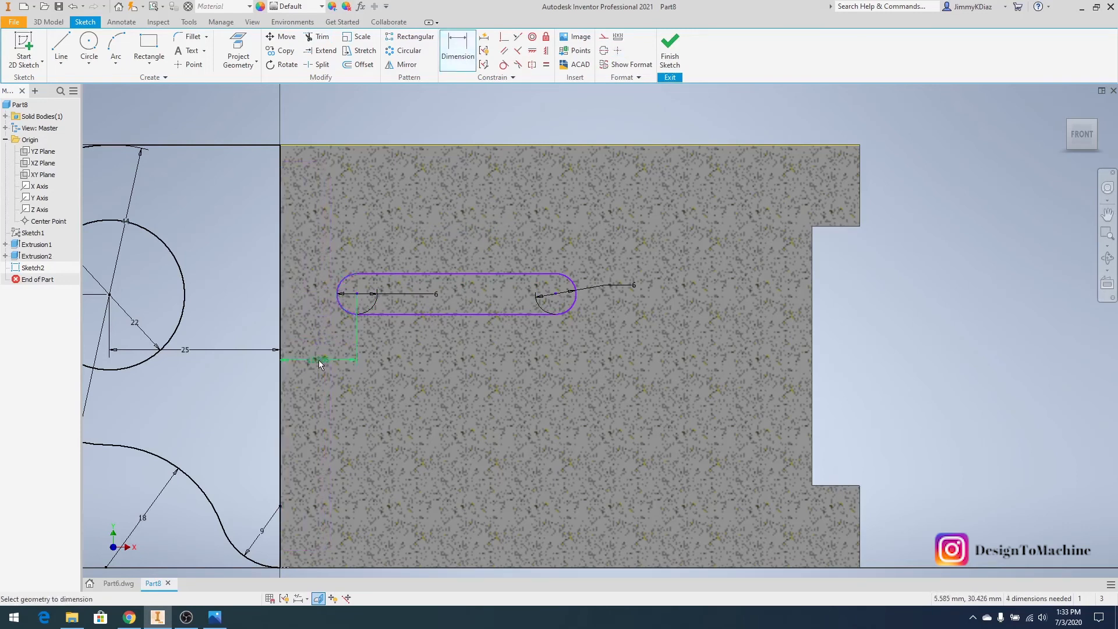
text(2)
click(316, 365)
text(22)
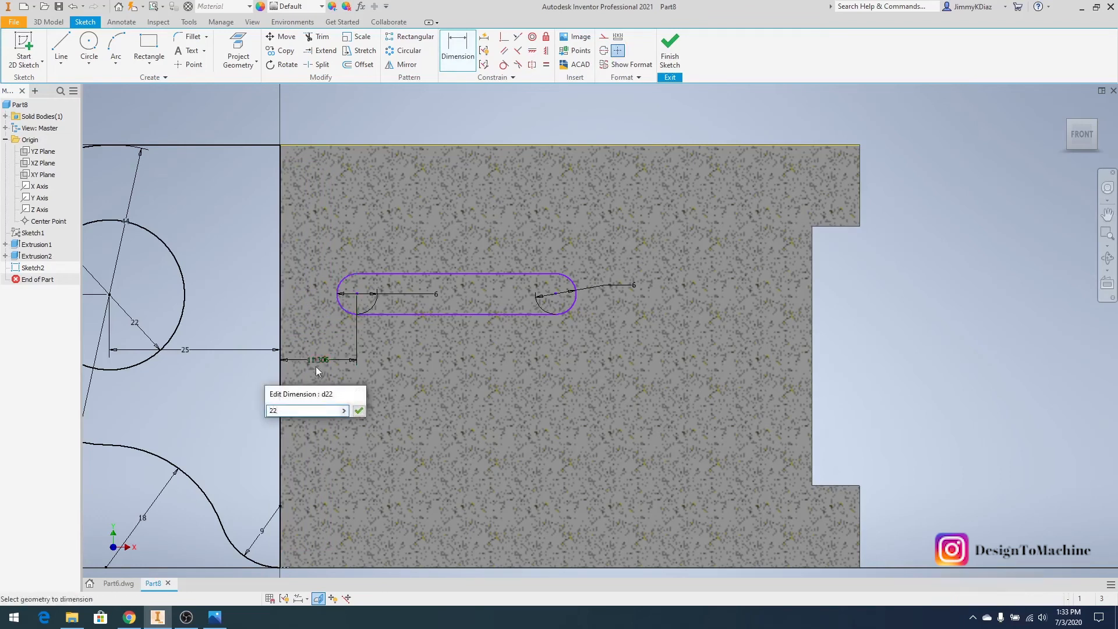
key(Return)
- Dimension the distance between the slot's arc centres as 18 mm, and finish the sketch
click(481, 273)
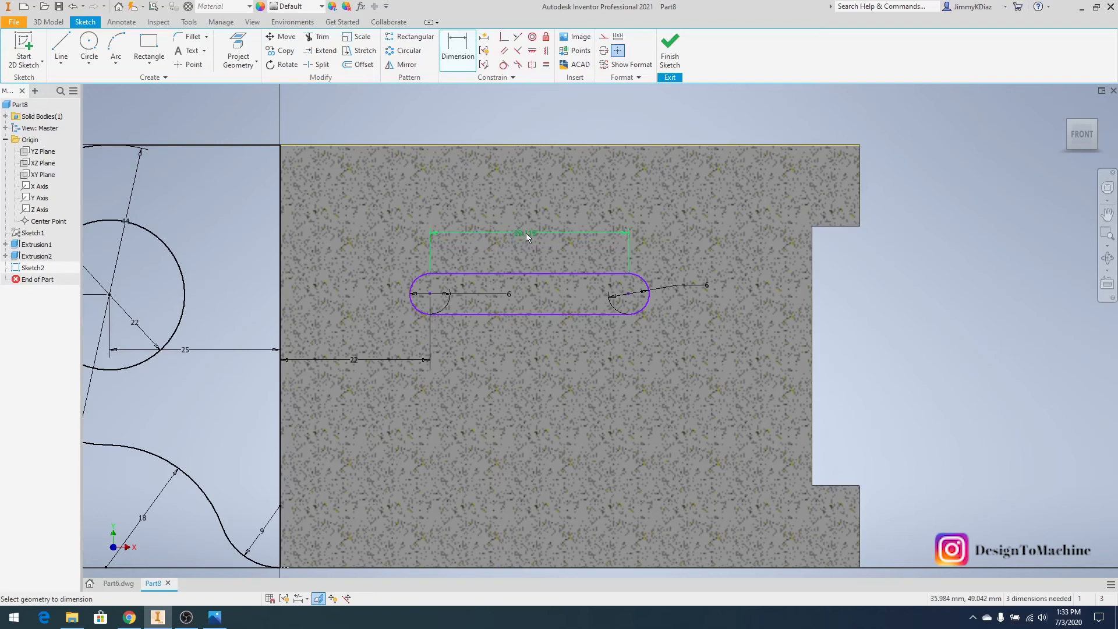
text(1)
click(526, 233)
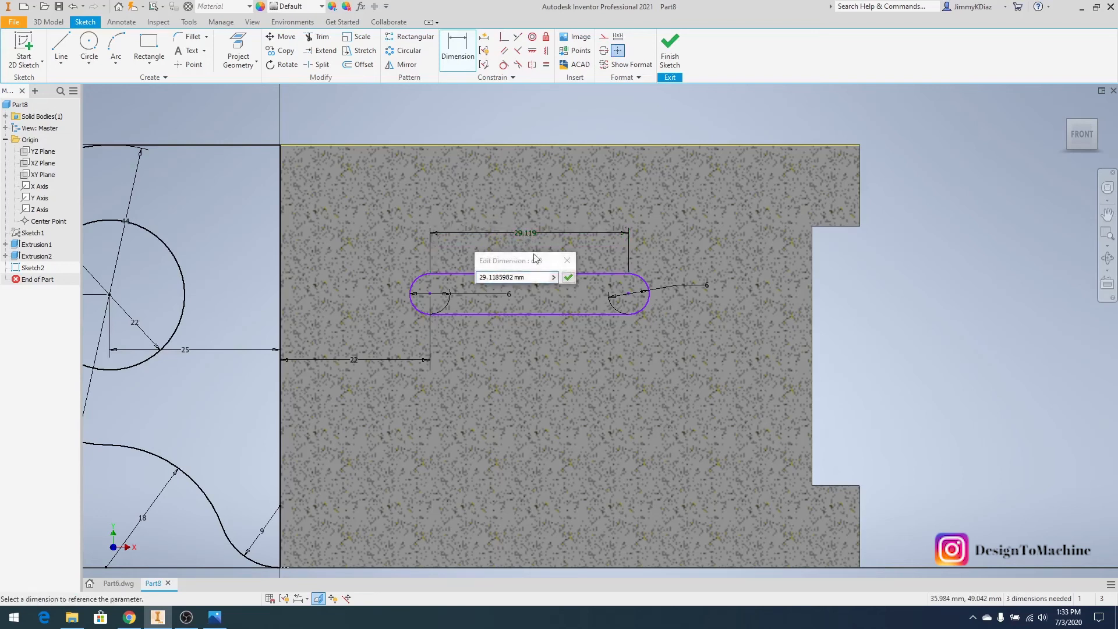
text(18)
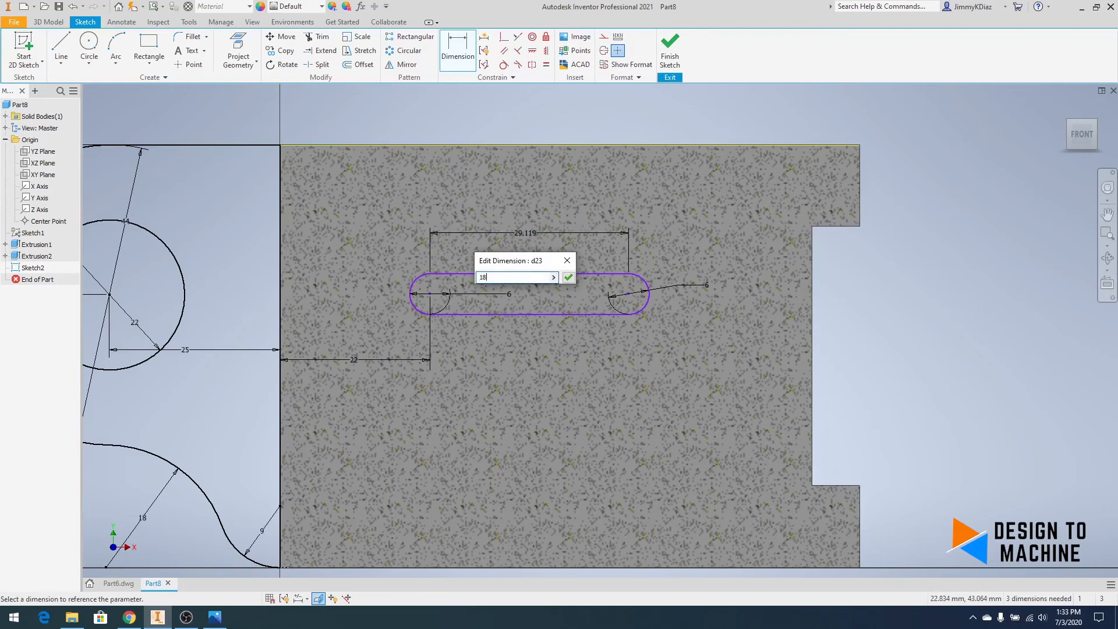
key(Return)
right_click(411, 231)
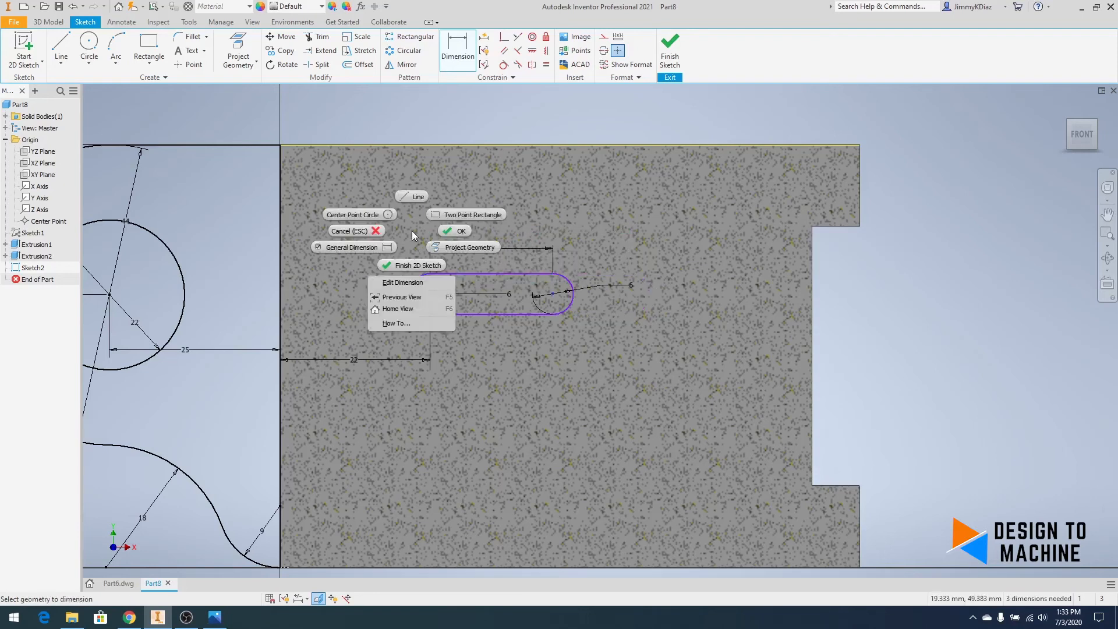
click(452, 230)
mouse_move(669, 303)
shift+middle_down()
mouse_move(631, 342)
mouse_move(757, 295)
mouse_move(565, 304)
mouse_move(682, 303)
mouse_move(726, 334)
mouse_move(629, 321)
mouse_move(600, 250)
mouse_move(640, 221)
shift+middle_up()
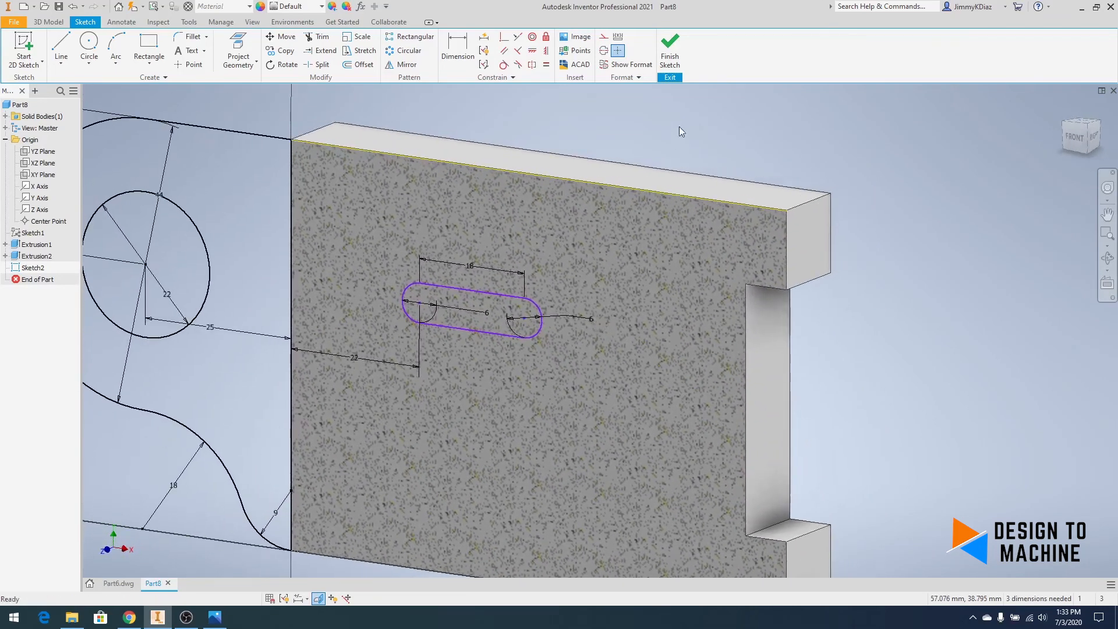
click(669, 51)
- Extrude the ring boss profile symmetrically by 50 mm, joined to the plate, leaving its hole open
scroll(735, 153, down, 3)
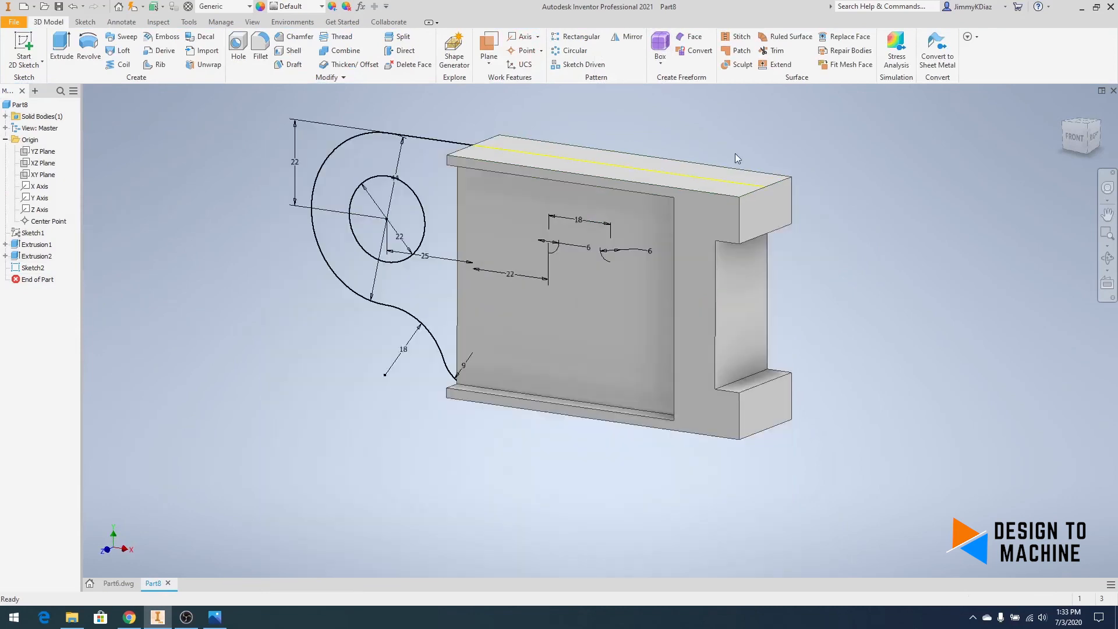
click(61, 47)
click(411, 275)
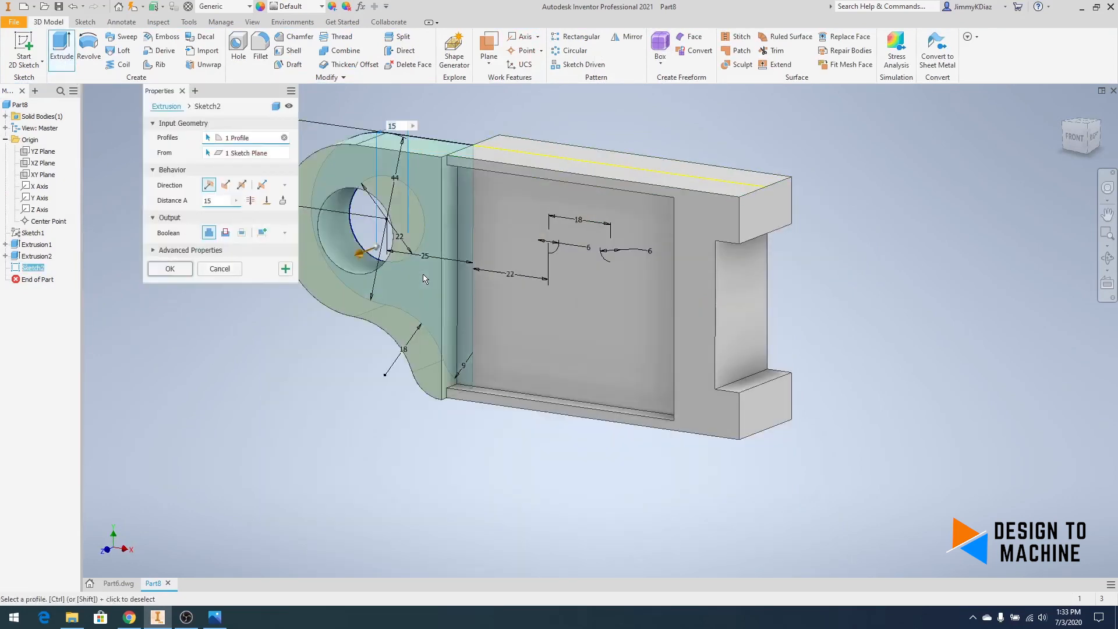
click(241, 185)
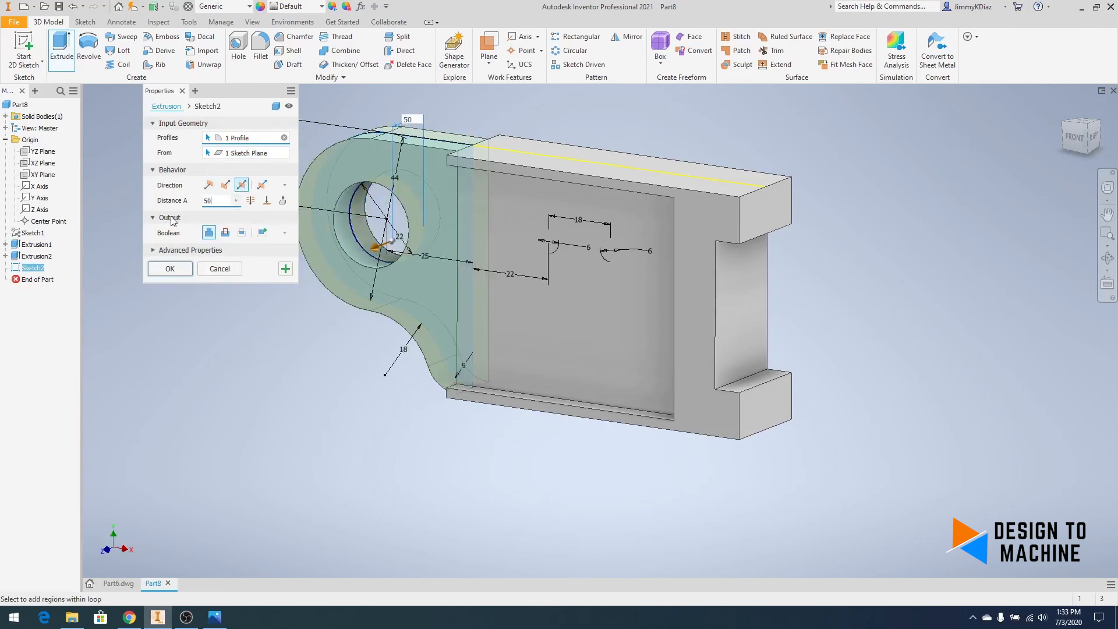
text(50)
key(Return)
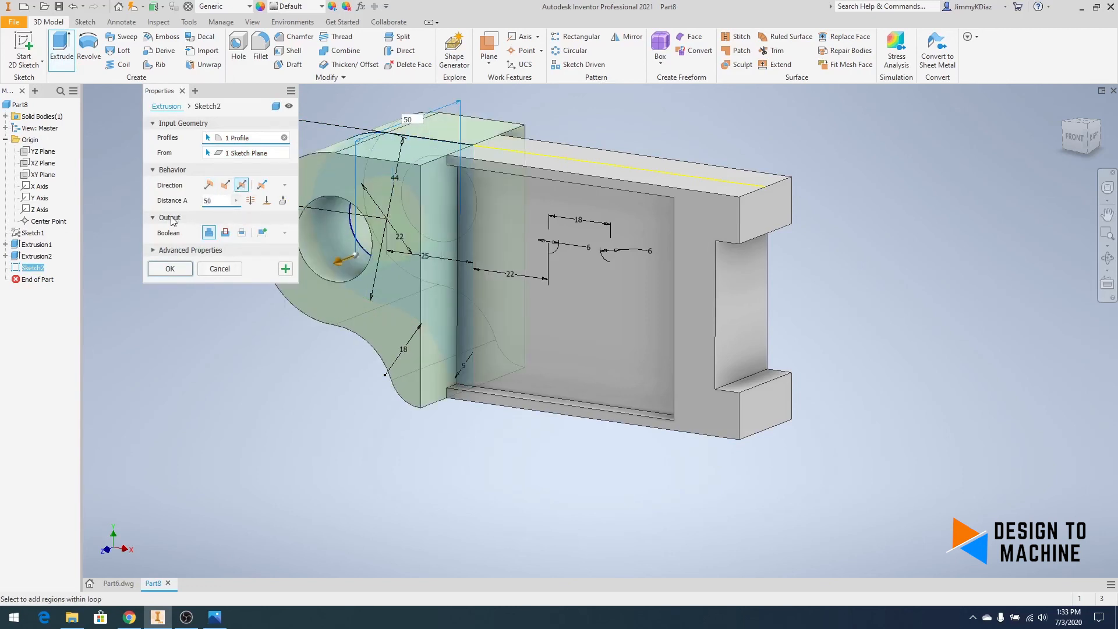
click(291, 270)
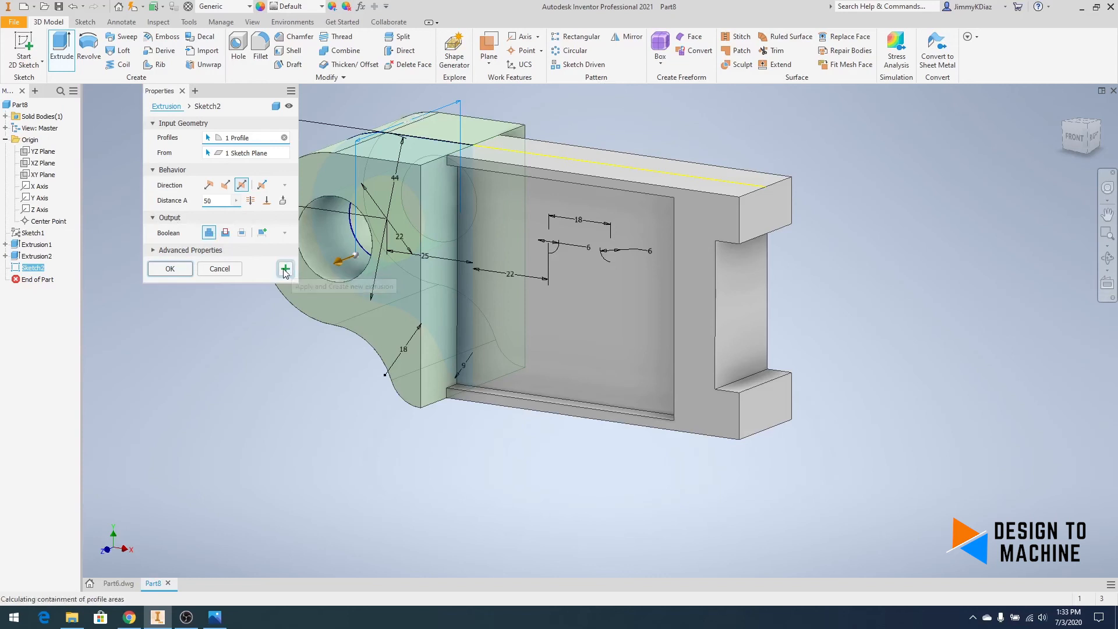
- Cut the slot profile through the plate with a symmetric 50 mm extrusion
click(577, 254)
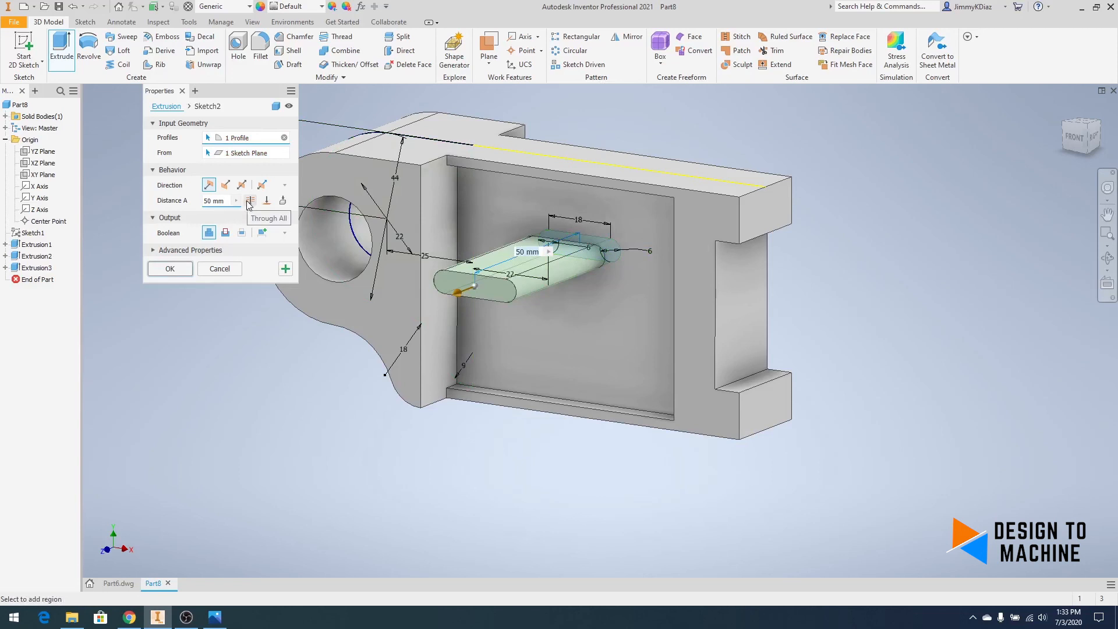
click(225, 232)
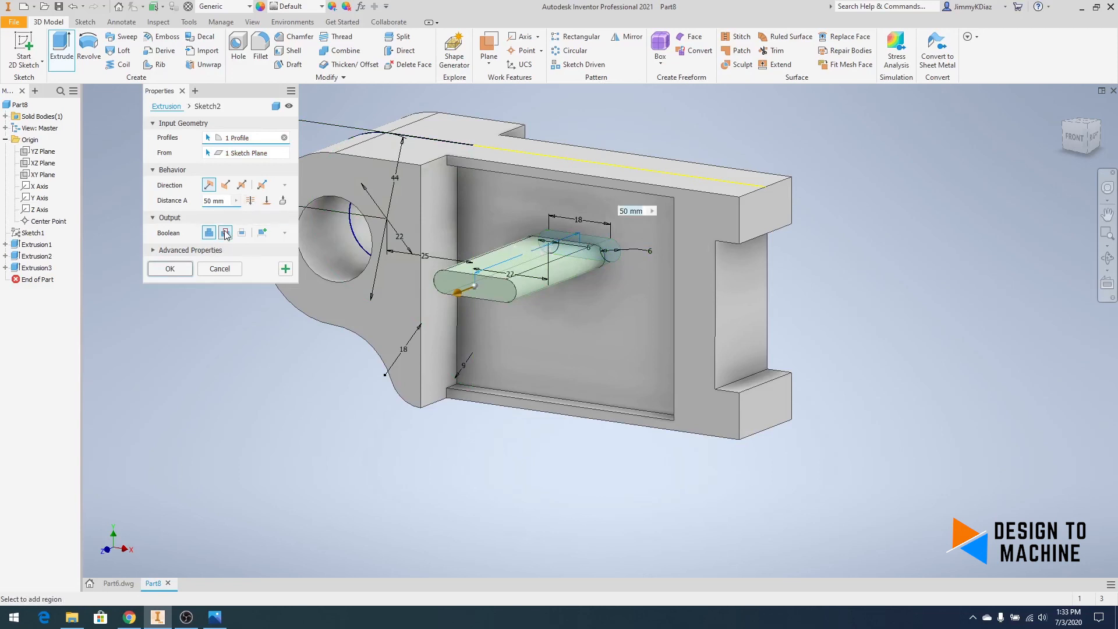
click(242, 185)
scroll(731, 300, down, 3)
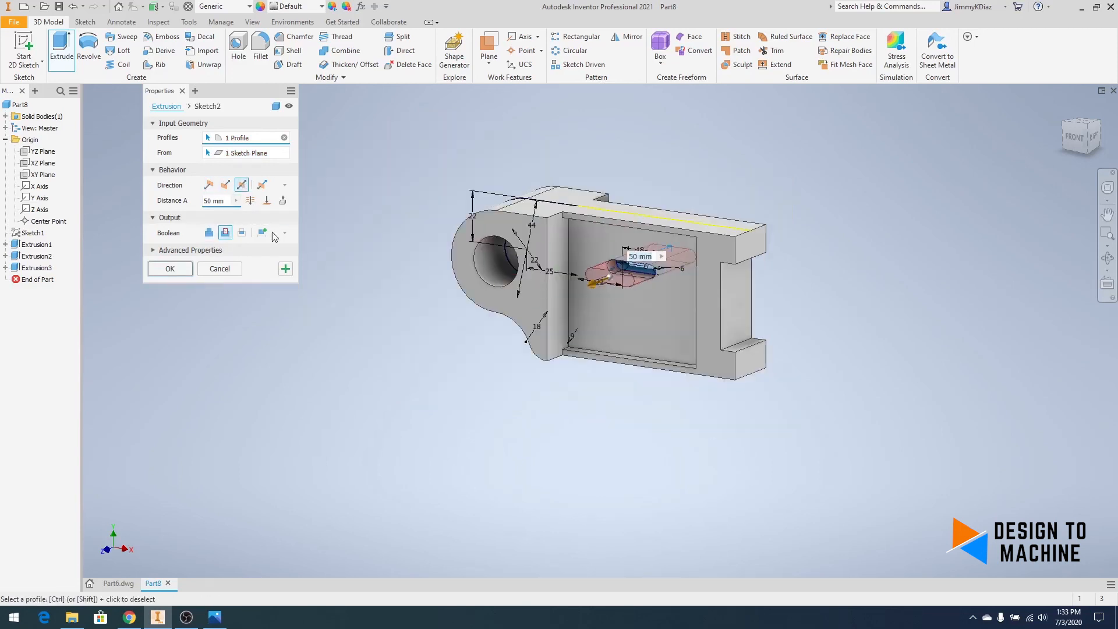
click(190, 271)
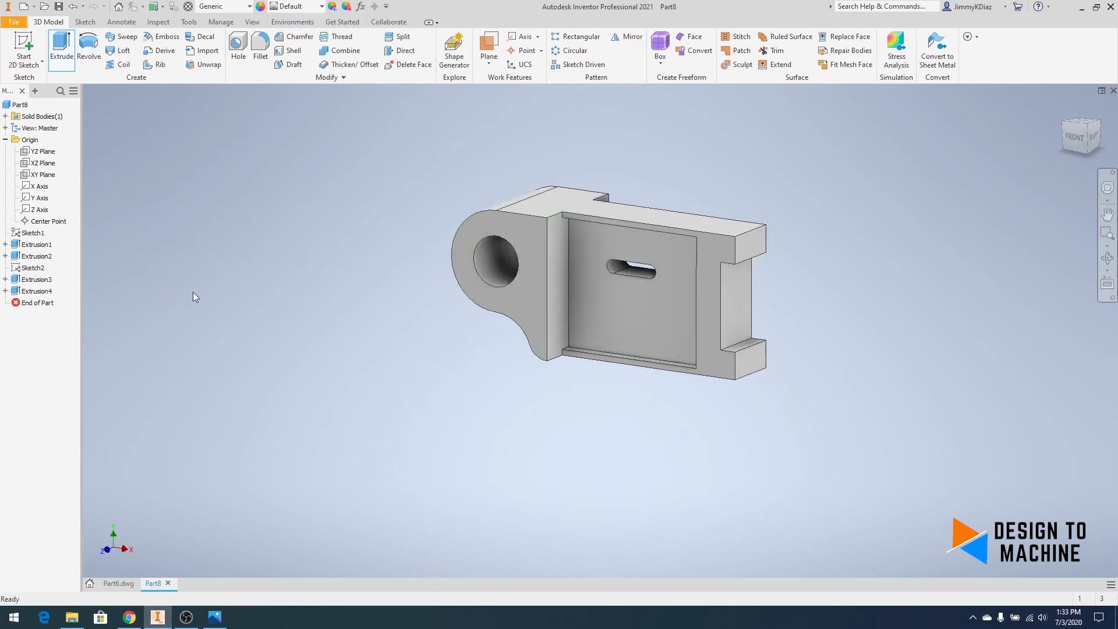
- Inspect the extruded boss and the cut slot from several angles, and collapse the Origin folder in the model tree
mouse_move(654, 284)
shift+middle_down()
mouse_move(672, 336)
mouse_move(691, 308)
mouse_move(627, 266)
mouse_move(719, 280)
mouse_move(679, 280)
mouse_move(669, 296)
shift+middle_up()
scroll(540, 246, up, 3)
scroll(541, 246, down, 3)
shift+middle_drag(553, 232, 501, 171)
scroll(531, 204, up, 3)
scroll(500, 171, down, 3)
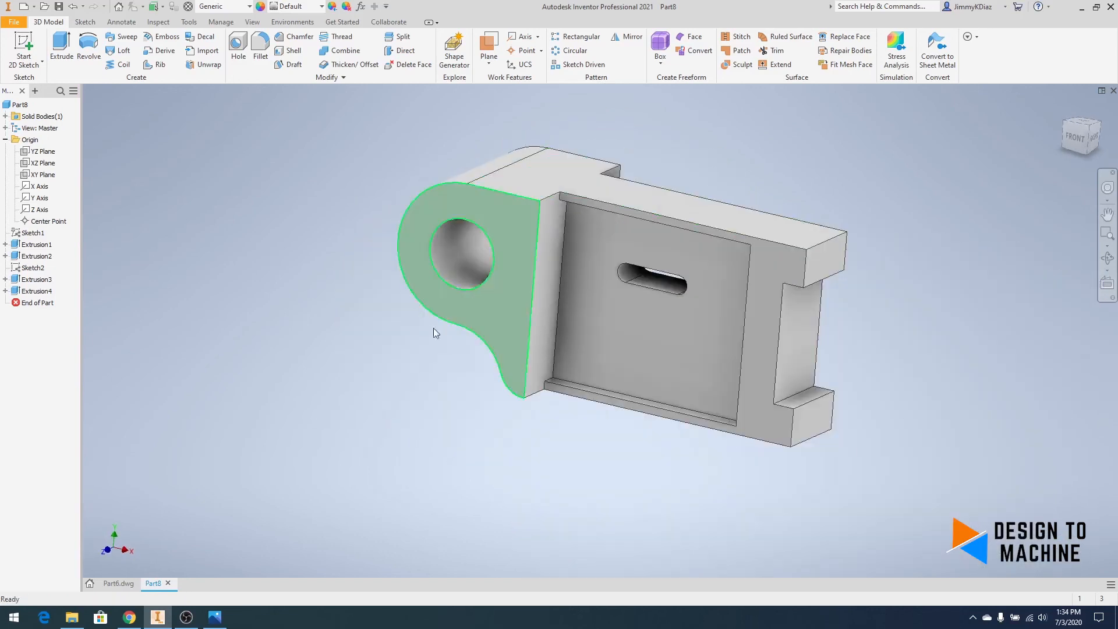
click(5, 140)
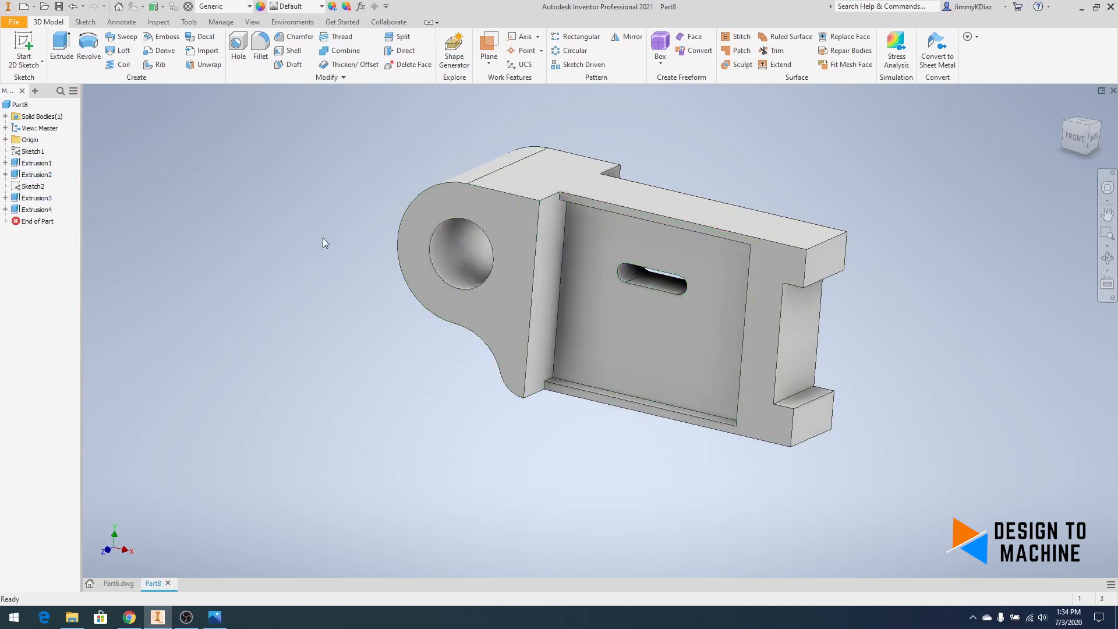
scroll(388, 167, down, 2)
scroll(395, 153, up, 4)
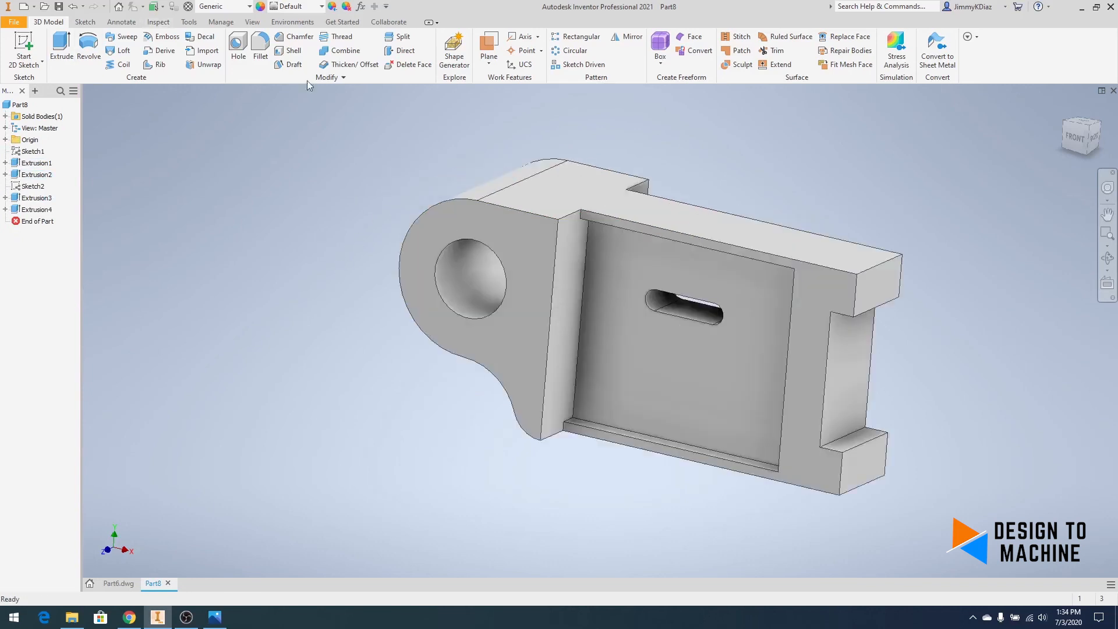
- Chamfer the front and back edges of both the boss hole and the slot by 2.5 mm
click(296, 35)
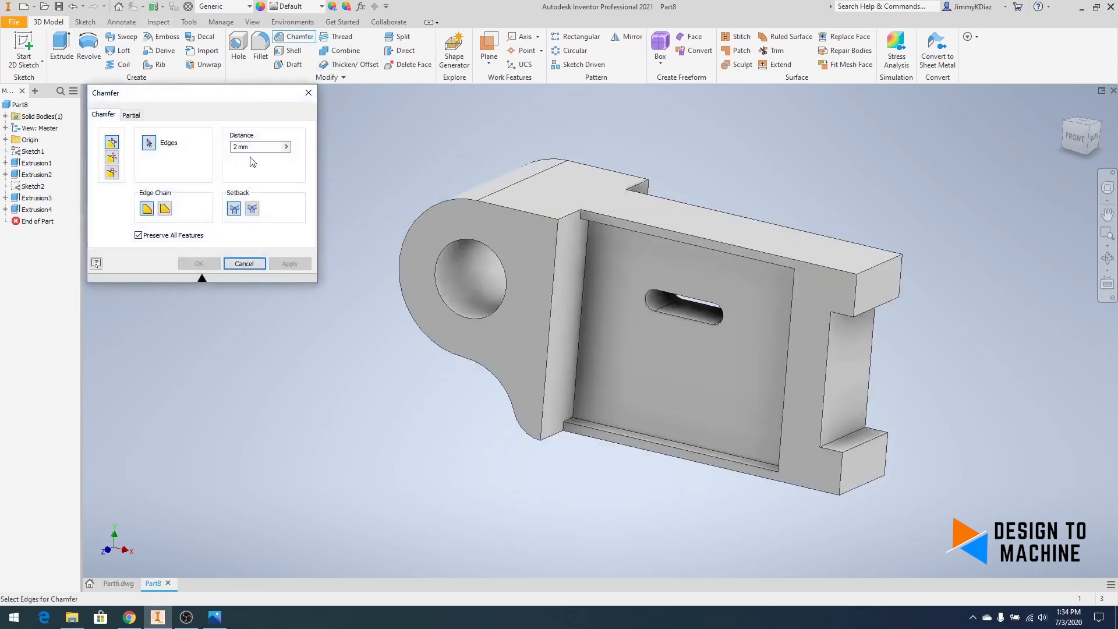
click(252, 145)
click(501, 309)
shift+middle_drag(501, 309, 623, 216)
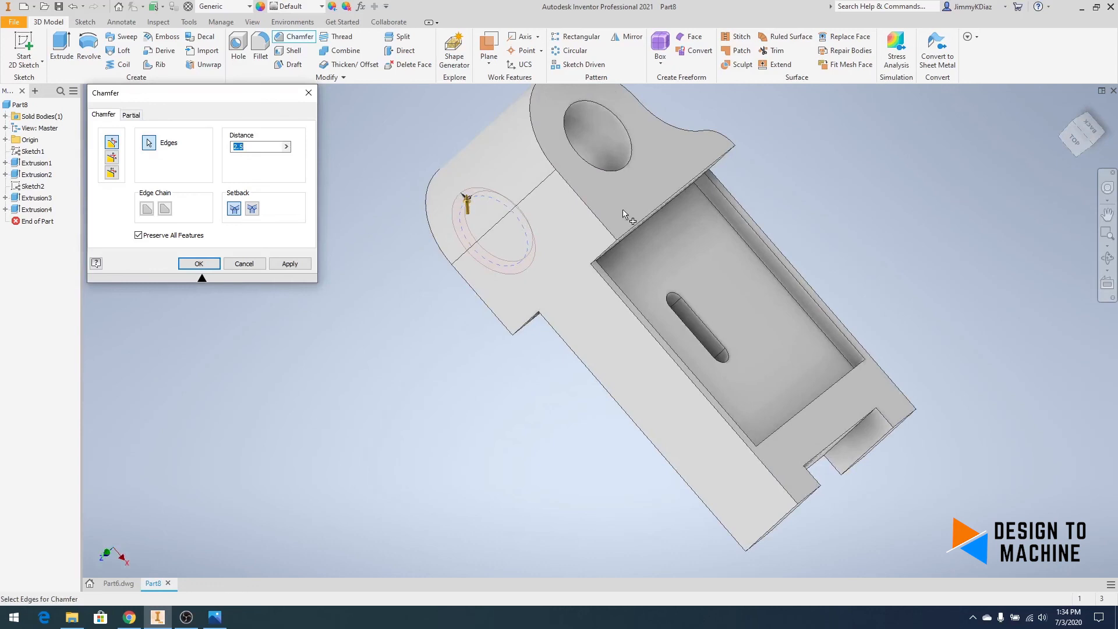
click(616, 171)
shift+middle_drag(657, 393, 708, 301)
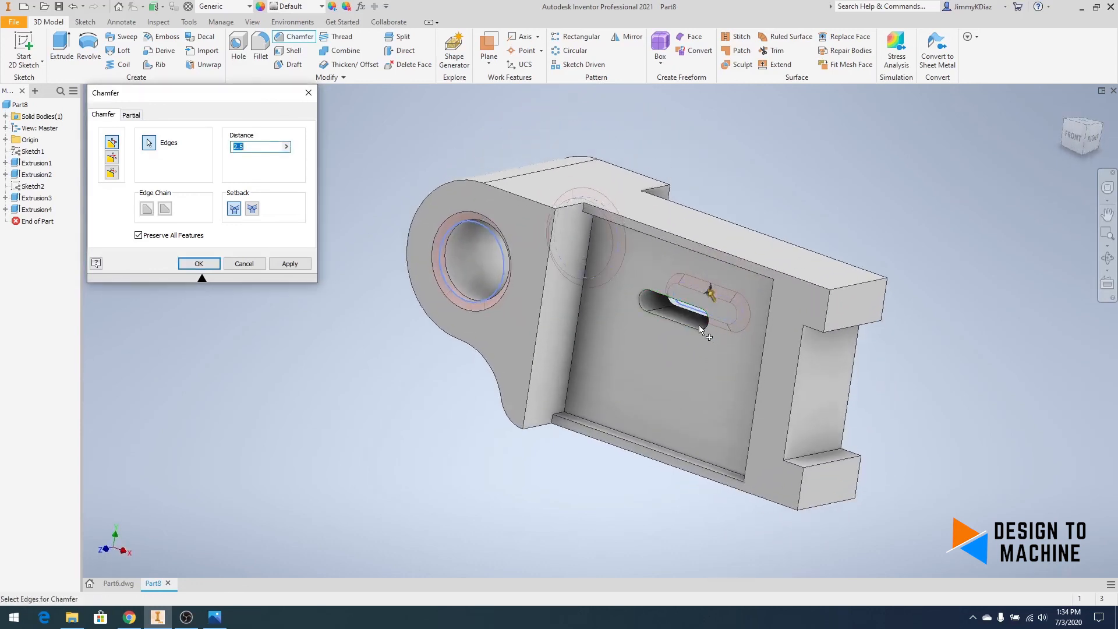
click(700, 328)
shift+middle_drag(698, 329, 751, 316)
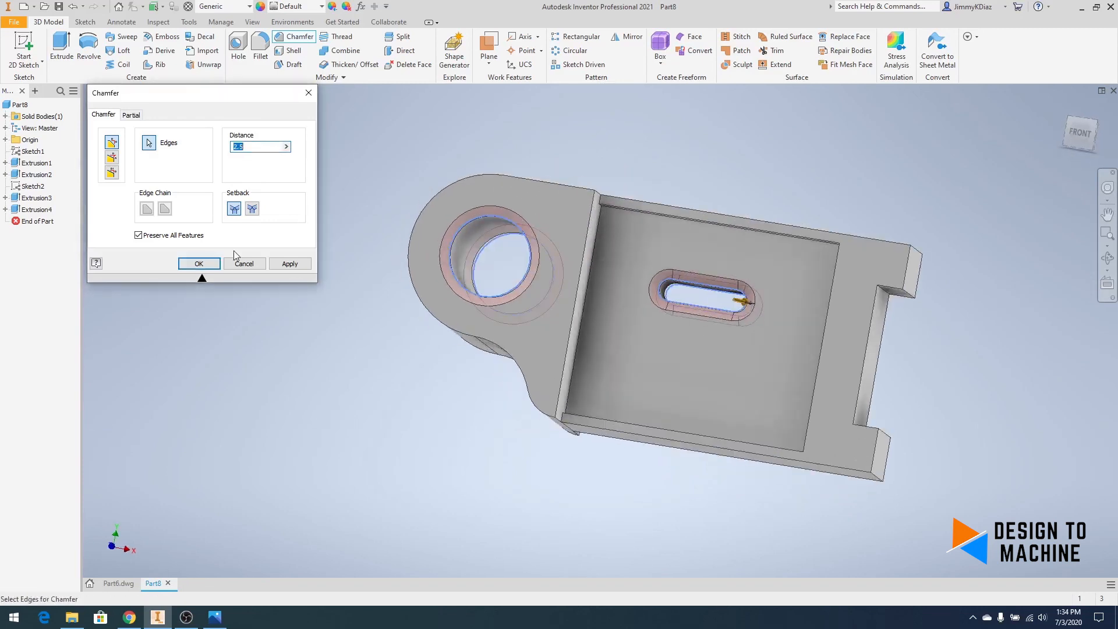
click(199, 263)
- Examine from the front how the boss's curved underside meets the plate's lower edge
shift+middle_drag(551, 295, 606, 285)
click(1082, 135)
scroll(524, 425, up, 6)
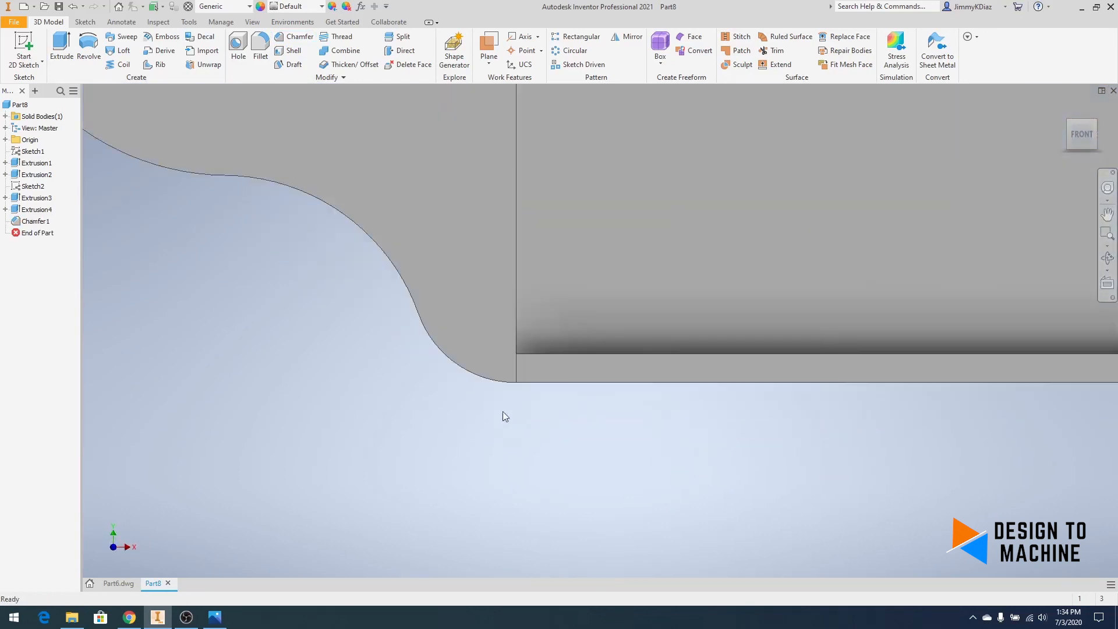
scroll(507, 402, down, 3)
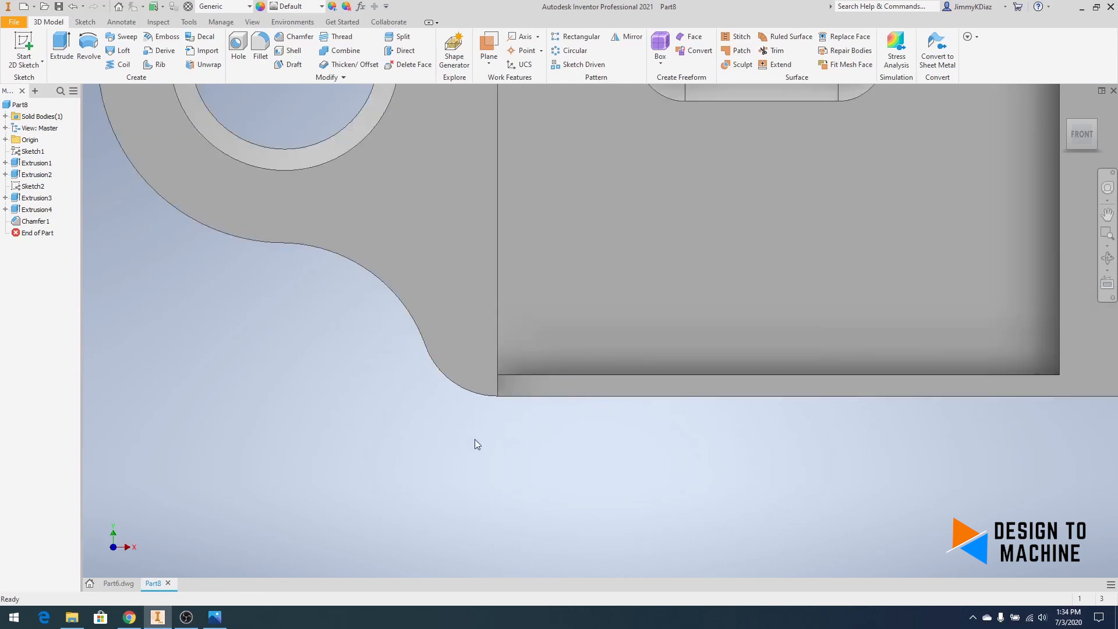
scroll(474, 441, down, 5)
scroll(445, 280, up, 5)
scroll(516, 265, down, 5)
- Review the chamfered bracket in isometric view, checking the boss, recessed face, slot and notched end
shift+middle_drag(527, 279, 430, 288)
scroll(479, 344, down, 3)
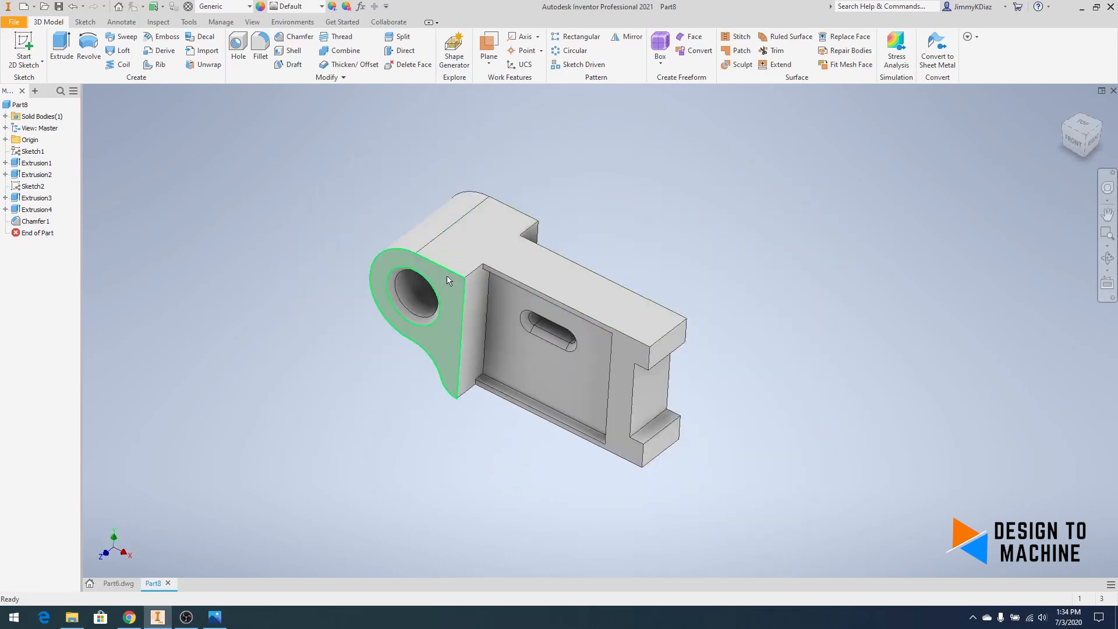
scroll(449, 284, up, 2)
scroll(449, 286, down, 5)
scroll(437, 250, up, 4)
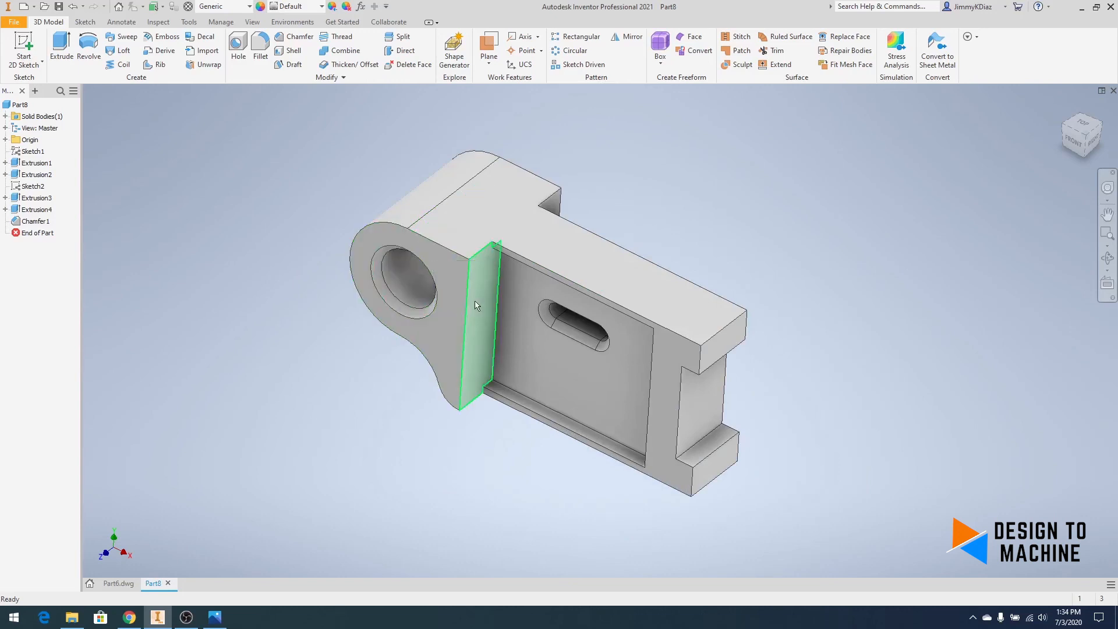
scroll(475, 305, up, 1)
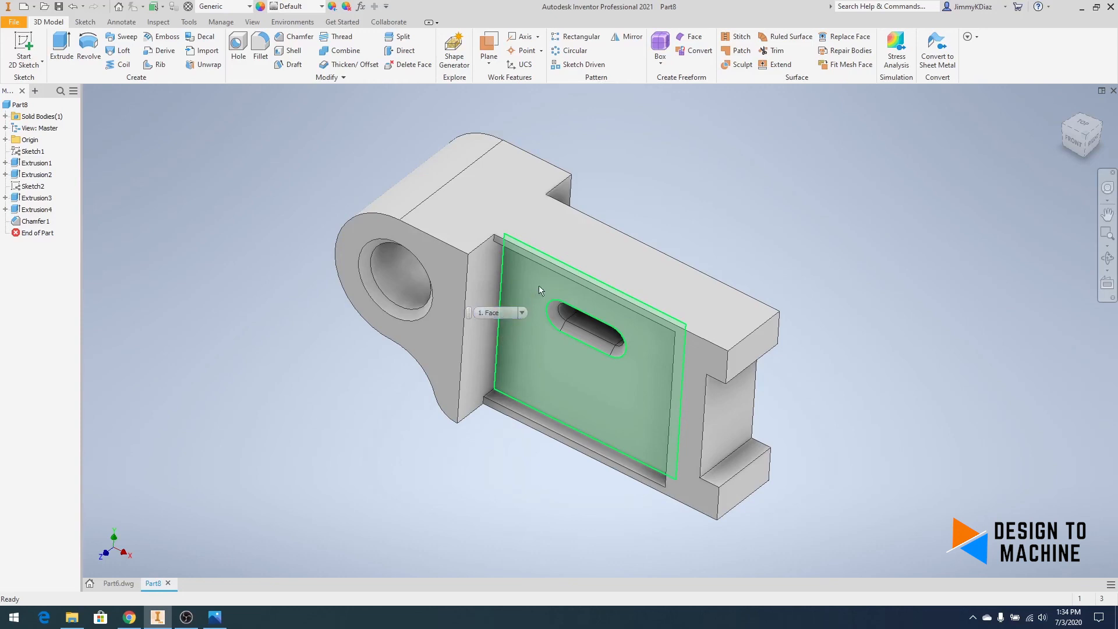
shift+middle_drag(587, 312, 570, 298)
key(F6)
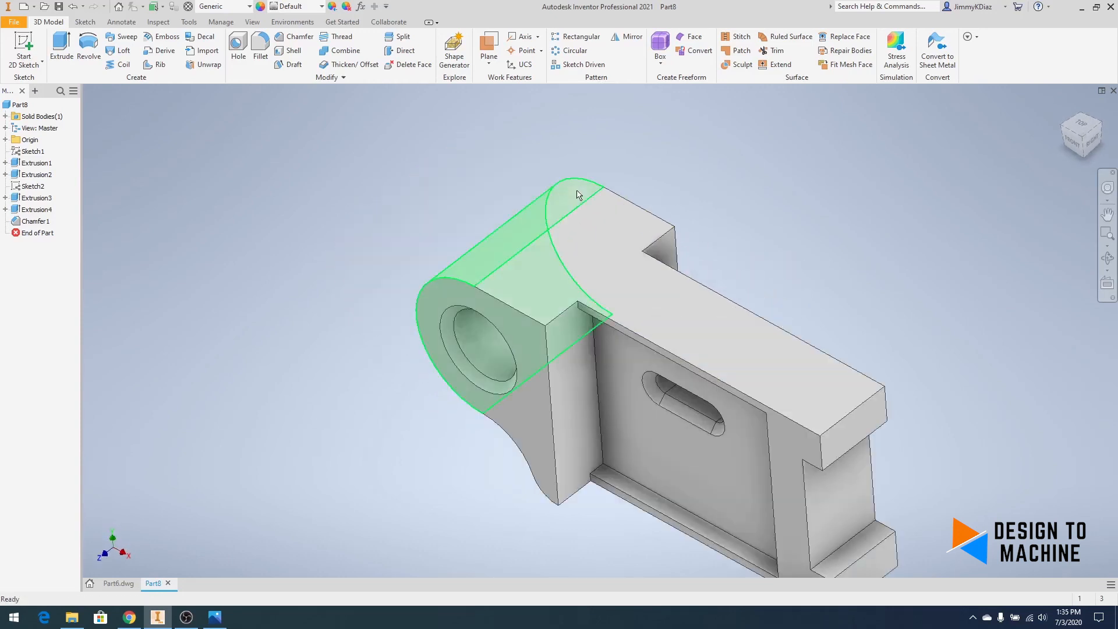
scroll(554, 187, up, 3)
scroll(556, 194, down, 2)
shift+middle_drag(556, 193, 602, 191)
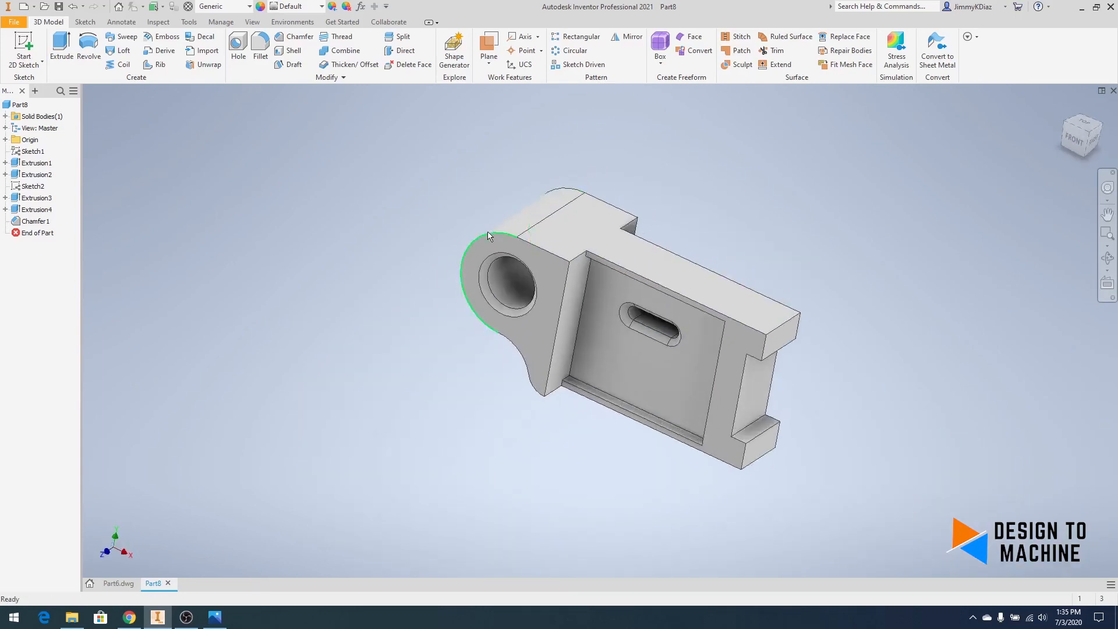